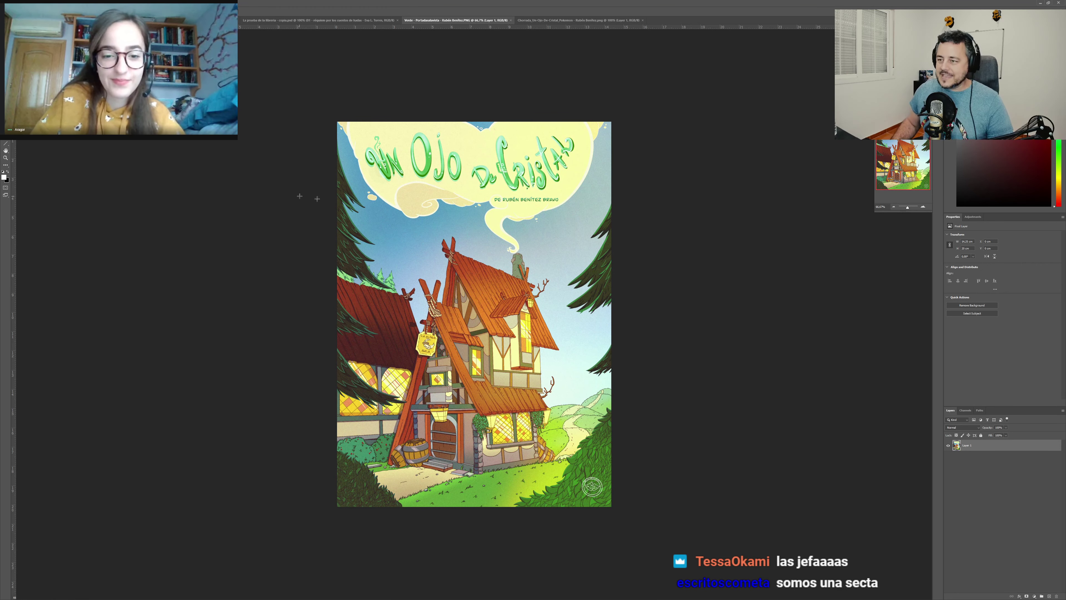
Step: Switch to Full Screen Mode so the cover shows alone on black
{"action": "key", "text": "f"}
{"action": "key", "text": "f"}
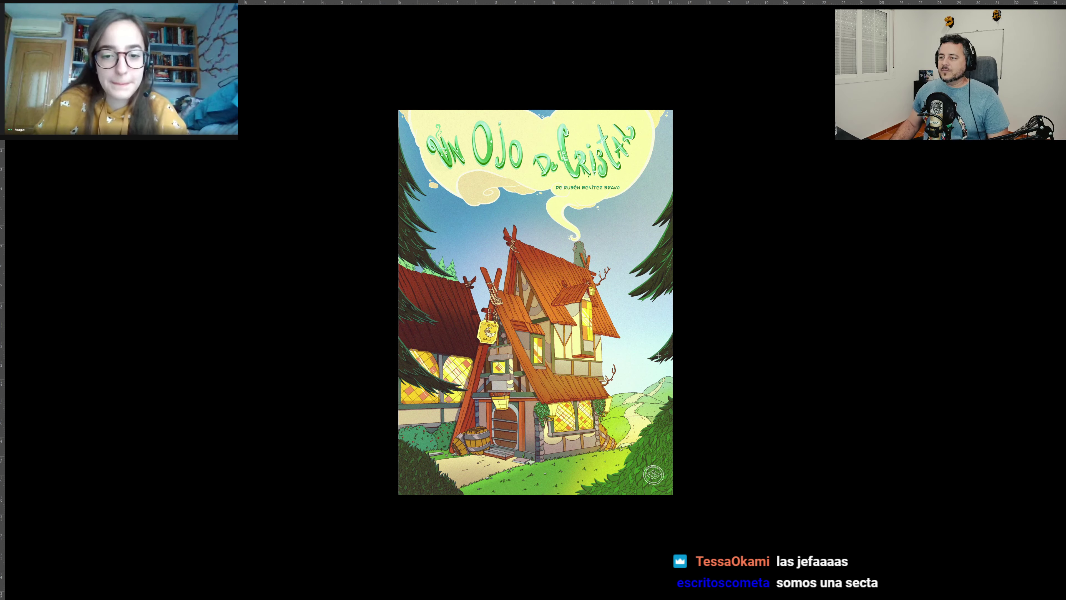
Step: Zoom in until the cover fills most of the screen height, then nudge the view
{"action": "scroll", "coordinate": [659, 354], "scroll_direction": "up", "scroll_amount": 2}
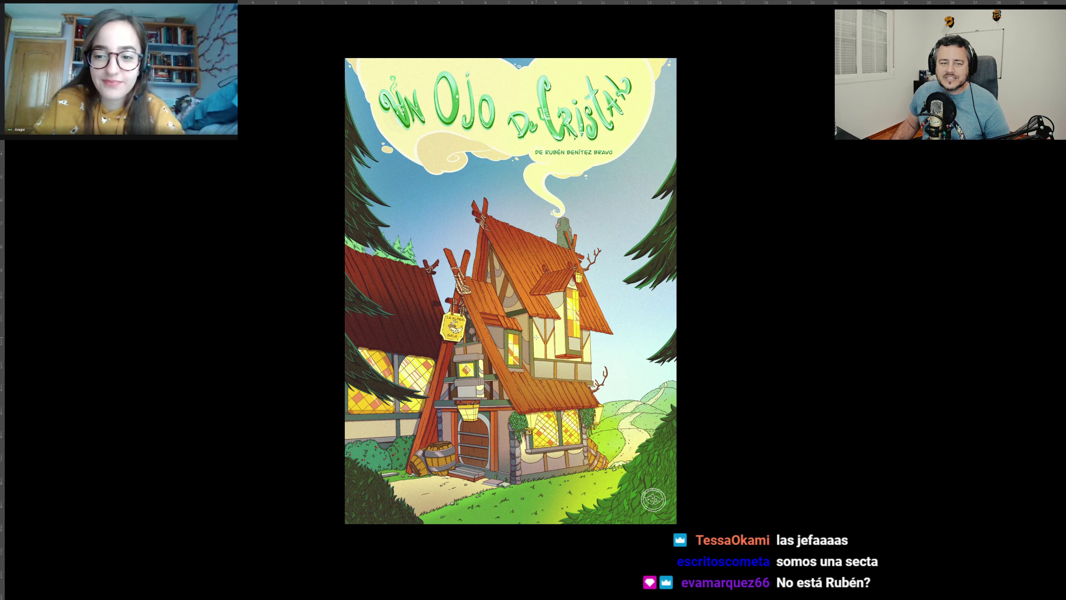
{"action": "scroll", "coordinate": [525, 339], "scroll_direction": "up", "scroll_amount": 2}
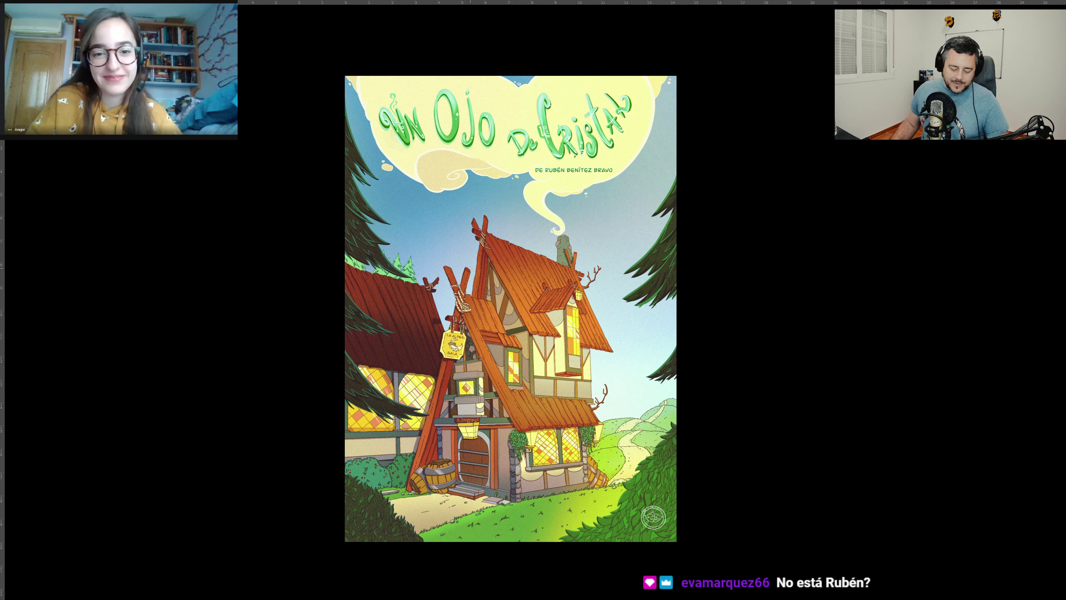
{"action": "scroll", "coordinate": [470, 268], "scroll_direction": "down", "scroll_amount": 3}
Step: Zoom out and move the shrunken cover slightly right and down
{"action": "scroll", "coordinate": [470, 268], "scroll_direction": "down", "scroll_amount": 3}
{"action": "scroll", "coordinate": [471, 268], "scroll_direction": "down", "scroll_amount": 3}
{"action": "scroll", "coordinate": [471, 268], "scroll_direction": "down", "scroll_amount": 2}
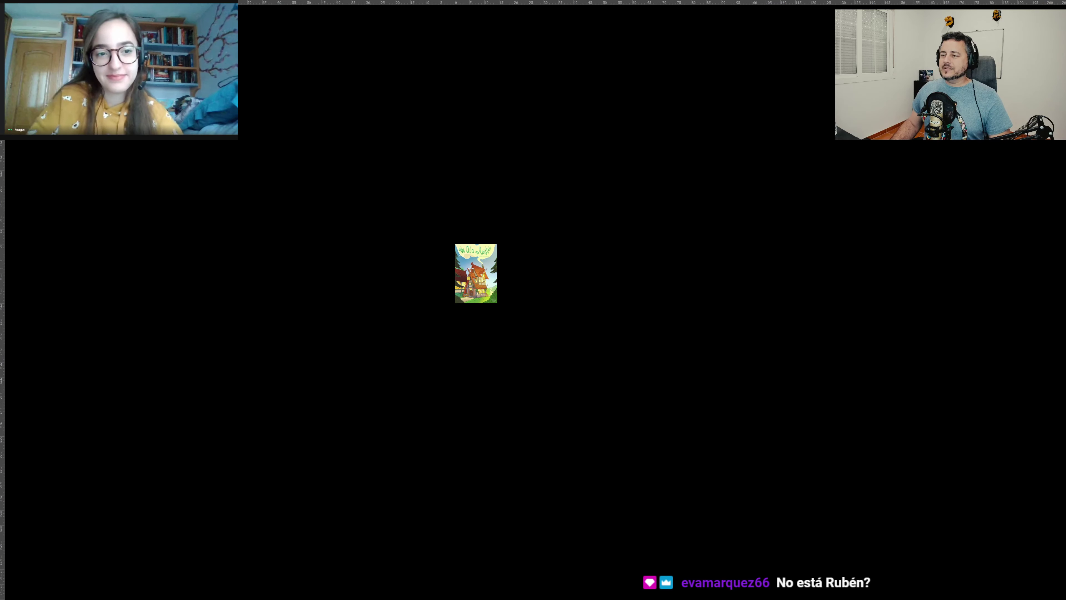
{"action": "left_click_drag", "start_coordinate": [436, 276], "coordinate": [448, 275]}
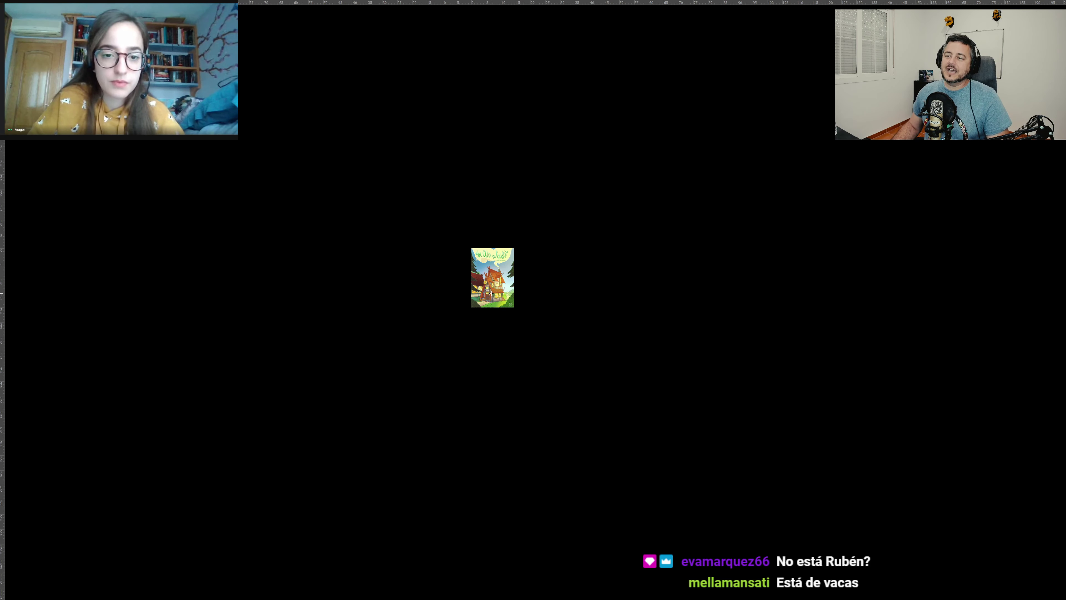
Step: Zoom back in and reposition the cover lower on the screen
{"action": "scroll", "coordinate": [491, 294], "scroll_direction": "up", "scroll_amount": 1}
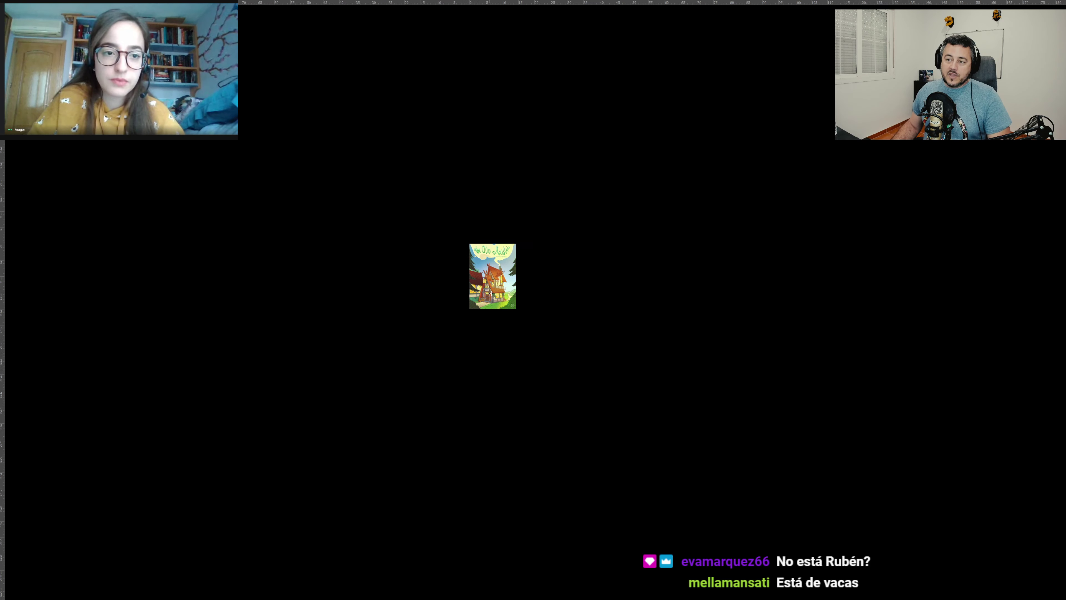
{"action": "scroll", "coordinate": [491, 294], "scroll_direction": "up", "scroll_amount": 1}
{"action": "scroll", "coordinate": [491, 293], "scroll_direction": "up", "scroll_amount": 2}
{"action": "scroll", "coordinate": [491, 293], "scroll_direction": "up", "scroll_amount": 2}
{"action": "scroll", "coordinate": [491, 293], "scroll_direction": "up", "scroll_amount": 1}
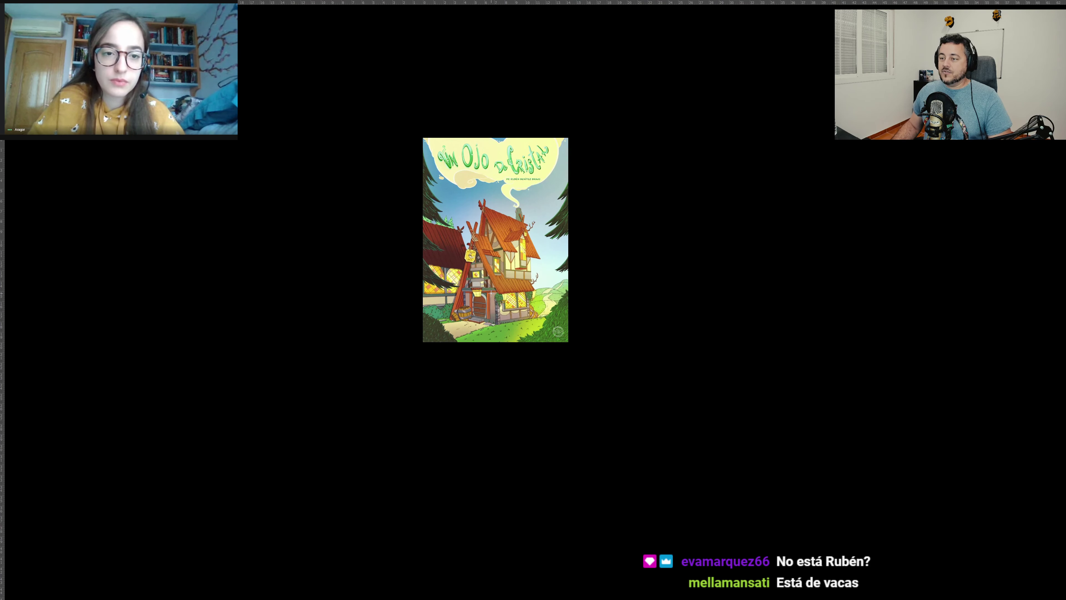
{"action": "scroll", "coordinate": [491, 293], "scroll_direction": "up", "scroll_amount": 2}
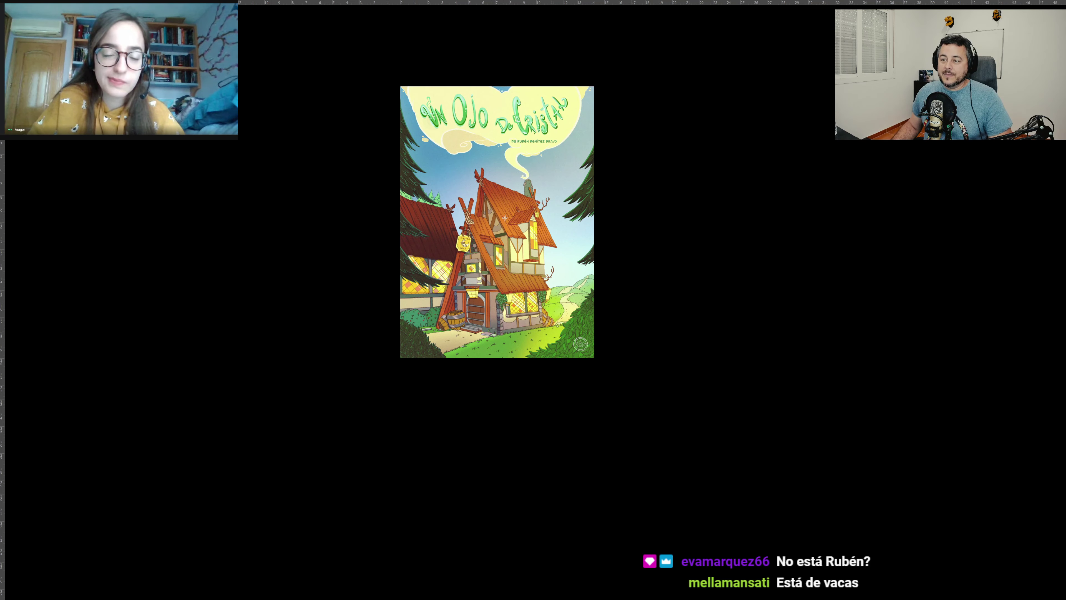
{"action": "left_click_drag", "start_coordinate": [504, 214], "coordinate": [494, 283]}
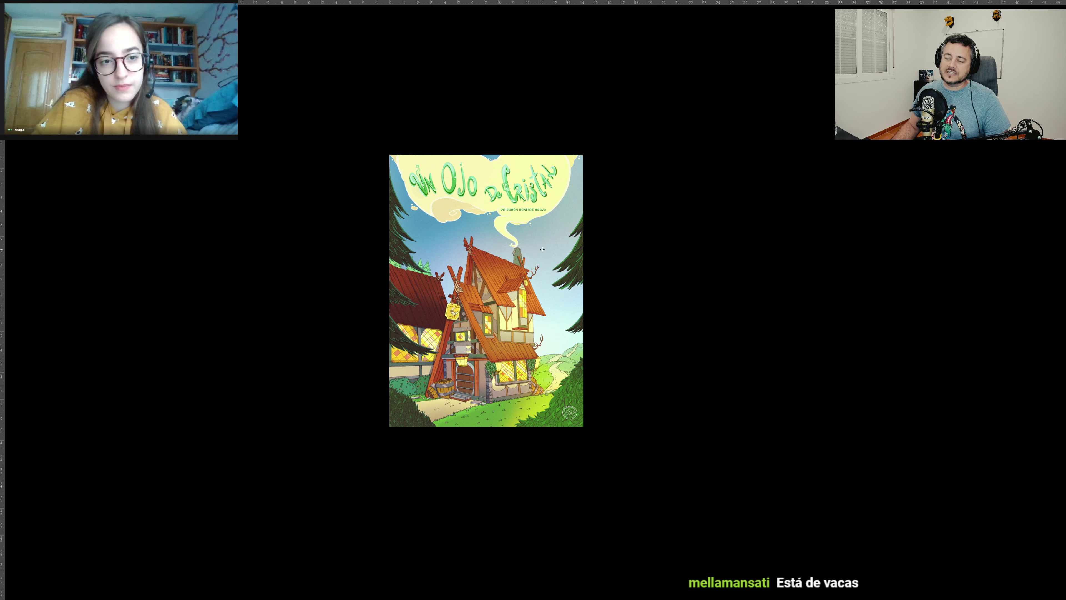
Step: Marquee a rectangle from the chimney down-left, then zoom in slightly
{"action": "left_click_drag", "start_coordinate": [542, 249], "coordinate": [422, 402]}
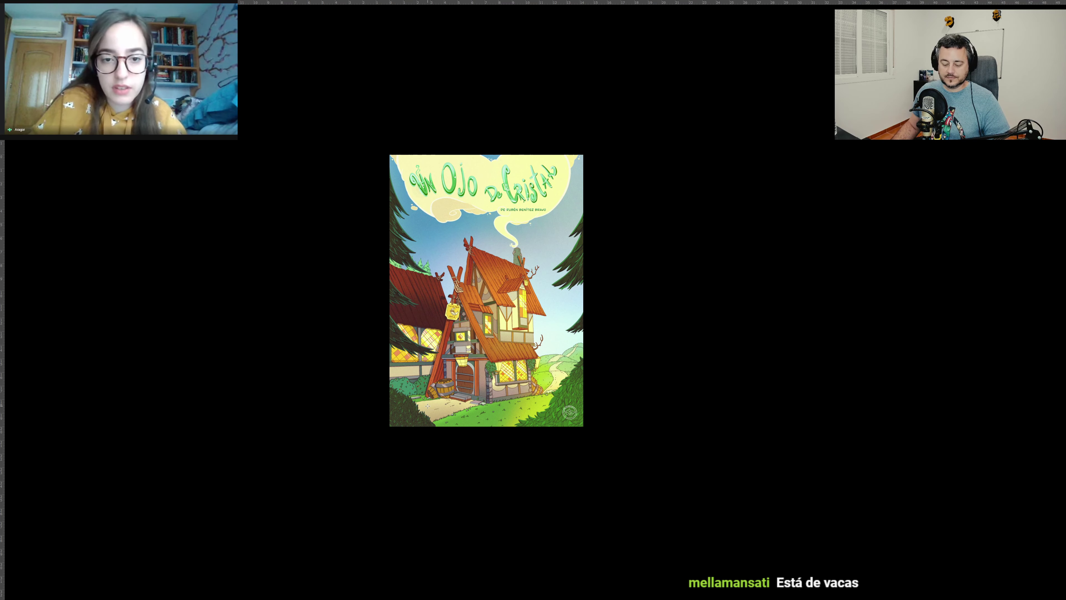
{"action": "scroll", "coordinate": [427, 405], "scroll_direction": "up", "scroll_amount": 1}
{"action": "scroll", "coordinate": [428, 406], "scroll_direction": "up", "scroll_amount": 1}
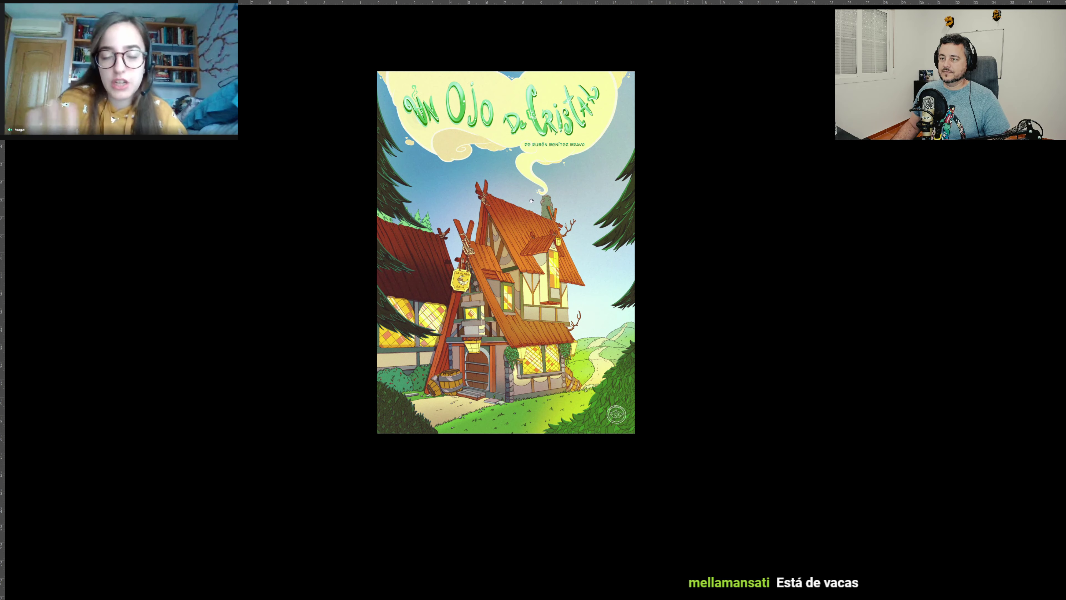
{"action": "scroll", "coordinate": [517, 237], "scroll_direction": "up", "scroll_amount": 1}
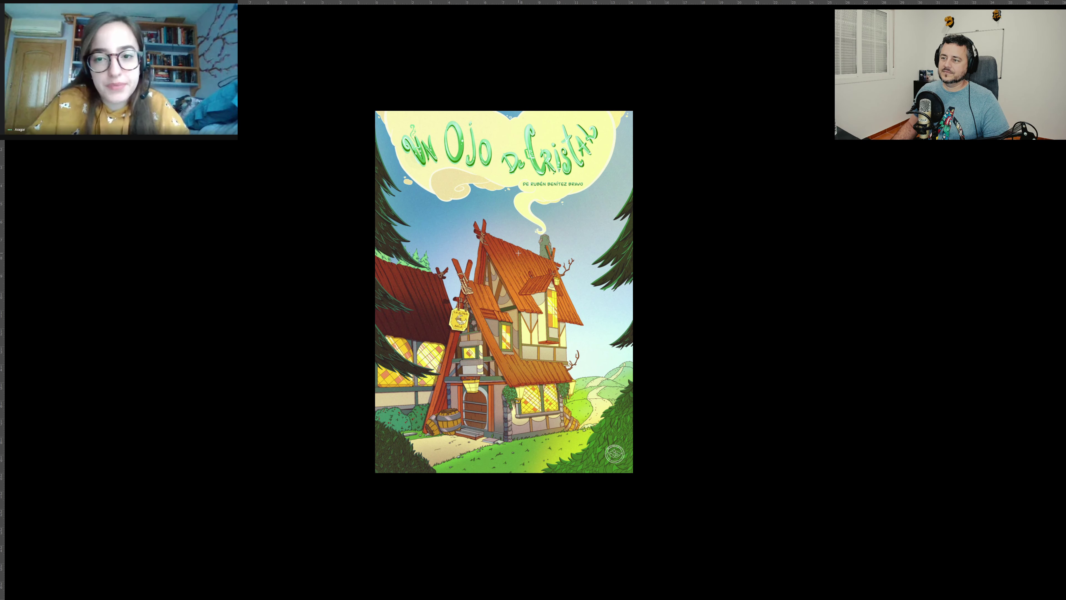
{"action": "scroll", "coordinate": [518, 252], "scroll_direction": "down", "scroll_amount": 1}
{"action": "scroll", "coordinate": [518, 253], "scroll_direction": "down", "scroll_amount": 2}
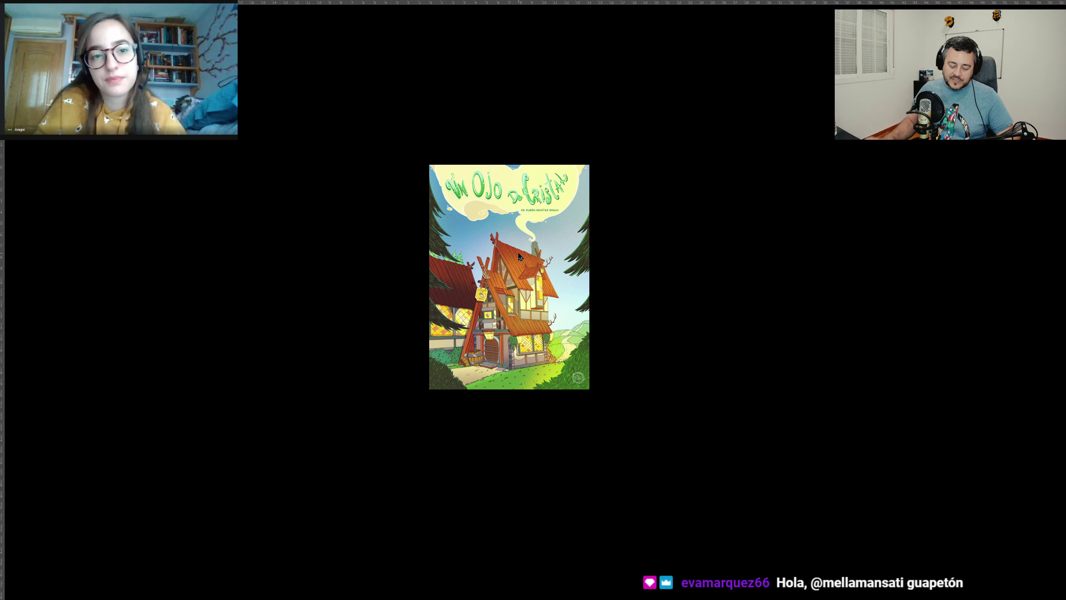
{"action": "scroll", "coordinate": [520, 257], "scroll_direction": "up", "scroll_amount": 1}
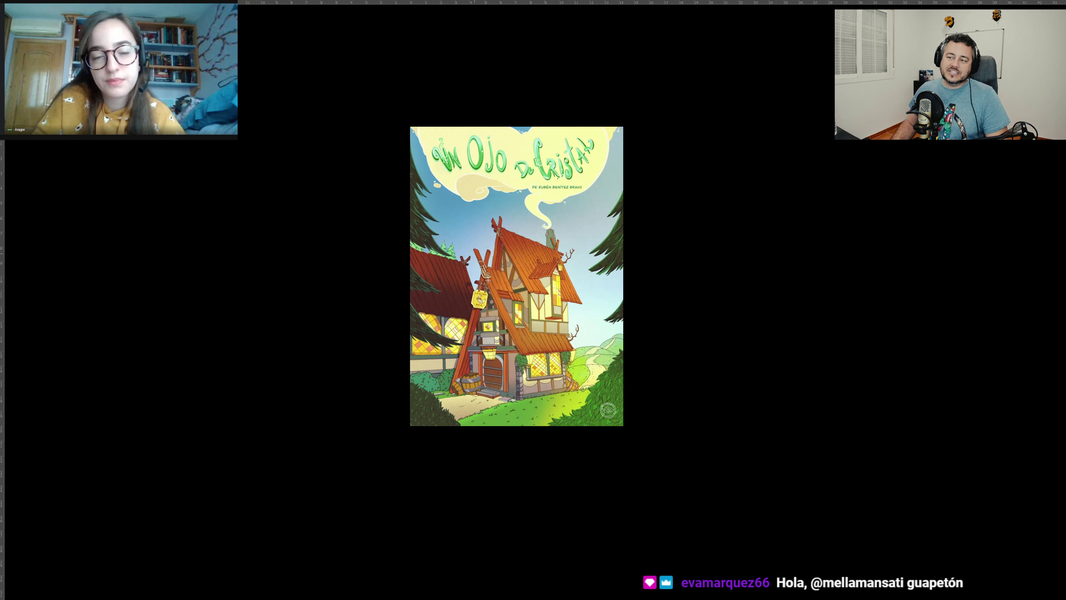
{"action": "scroll", "coordinate": [520, 257], "scroll_direction": "up", "scroll_amount": 1}
Step: Marquee the left house, deselect it, then outline the house's roof area
{"action": "mouse_move", "coordinate": [384, 235]}
{"action": "left_mouse_down"}
{"action": "mouse_move", "coordinate": [462, 433]}
{"action": "mouse_move", "coordinate": [481, 434]}
{"action": "left_mouse_up"}
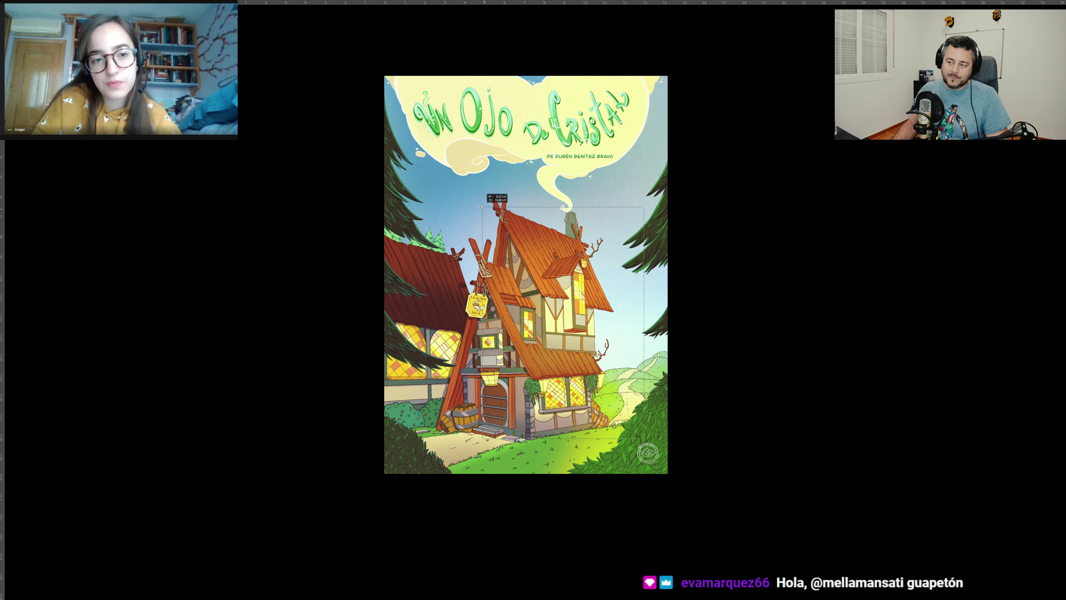
{"action": "left_click", "coordinate": [413, 245]}
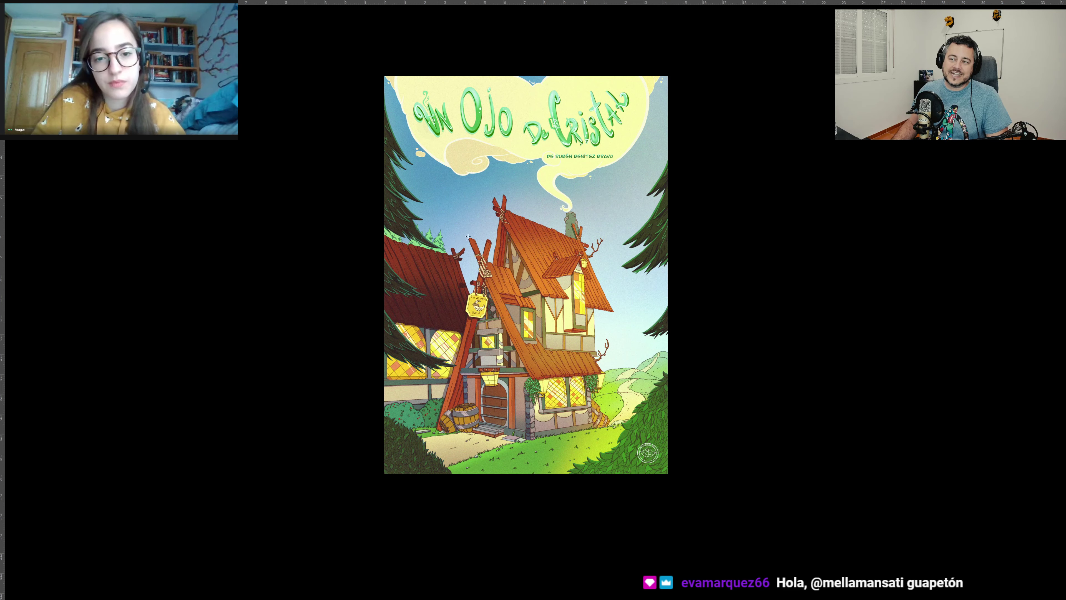
{"action": "left_click_drag", "start_coordinate": [469, 237], "coordinate": [415, 353]}
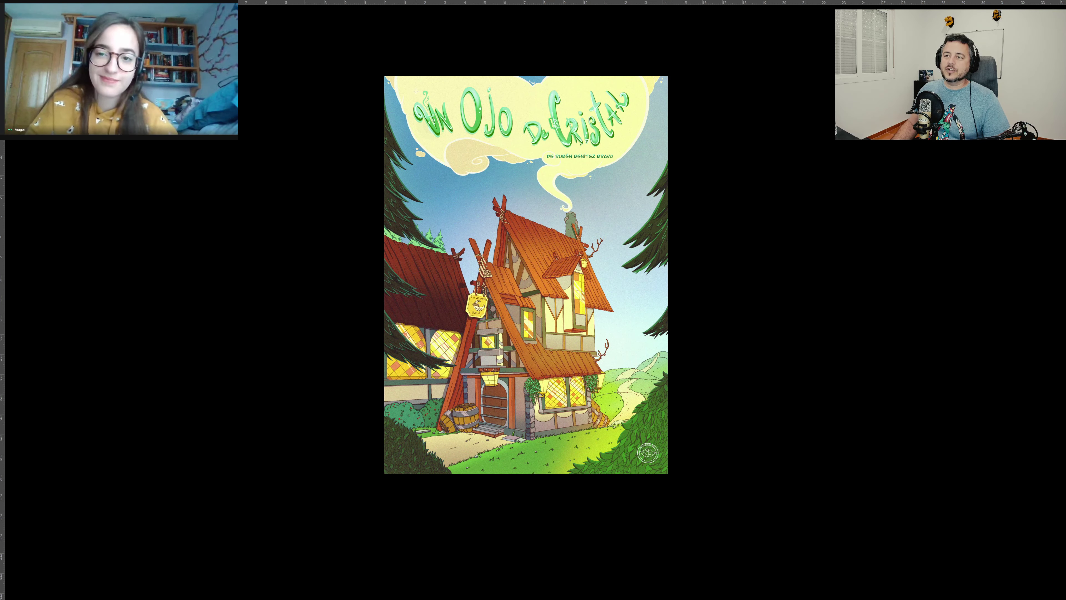
Step: Marquee the title area, deselect it, and shift the cover lower
{"action": "left_click_drag", "start_coordinate": [409, 86], "coordinate": [633, 178]}
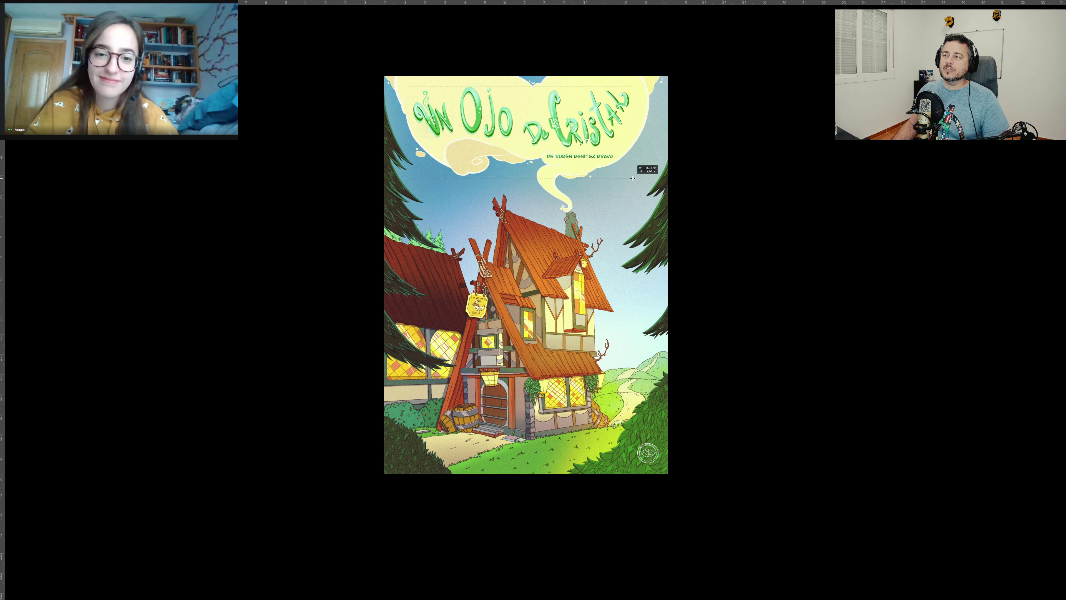
{"action": "left_click", "coordinate": [626, 198]}
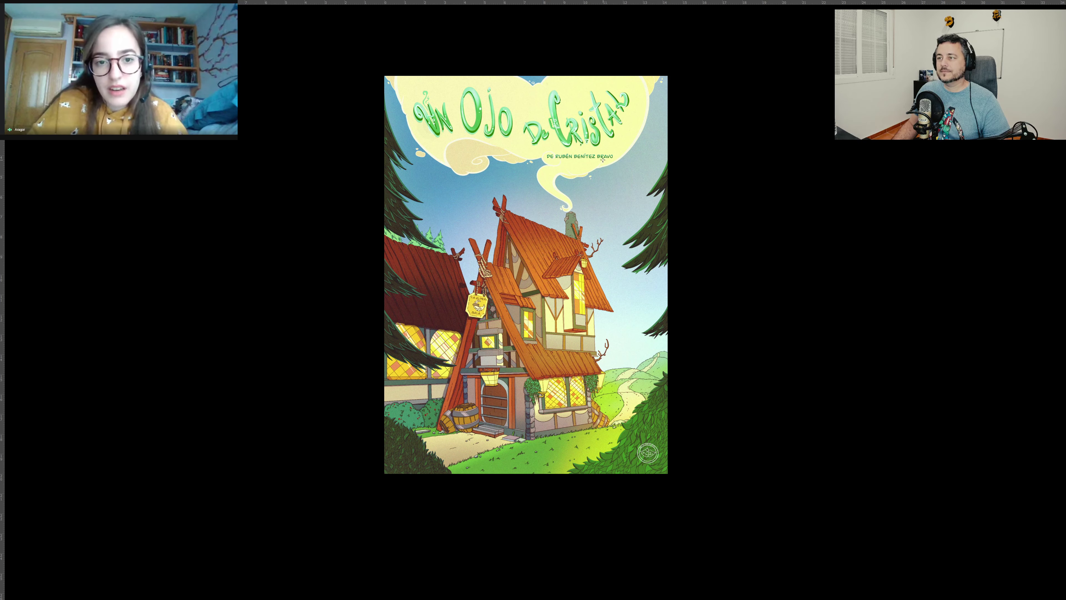
{"action": "left_click_drag", "start_coordinate": [582, 153], "coordinate": [588, 192]}
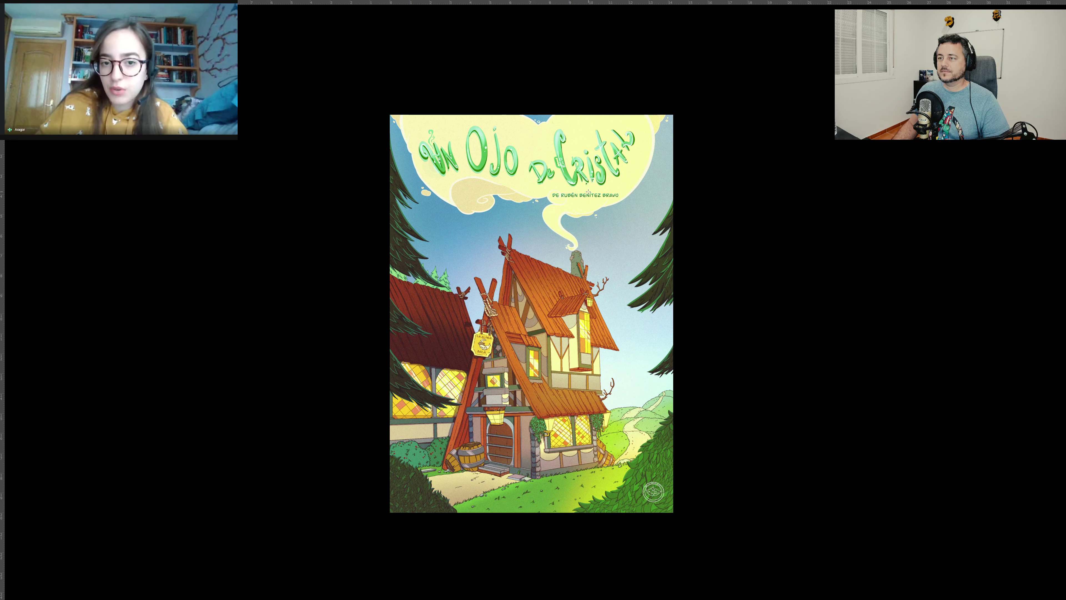
Step: Zoom in two notches and pan to frame the title and upper house
{"action": "scroll", "coordinate": [588, 192], "scroll_direction": "up", "scroll_amount": 1}
{"action": "scroll", "coordinate": [588, 192], "scroll_direction": "up", "scroll_amount": 1}
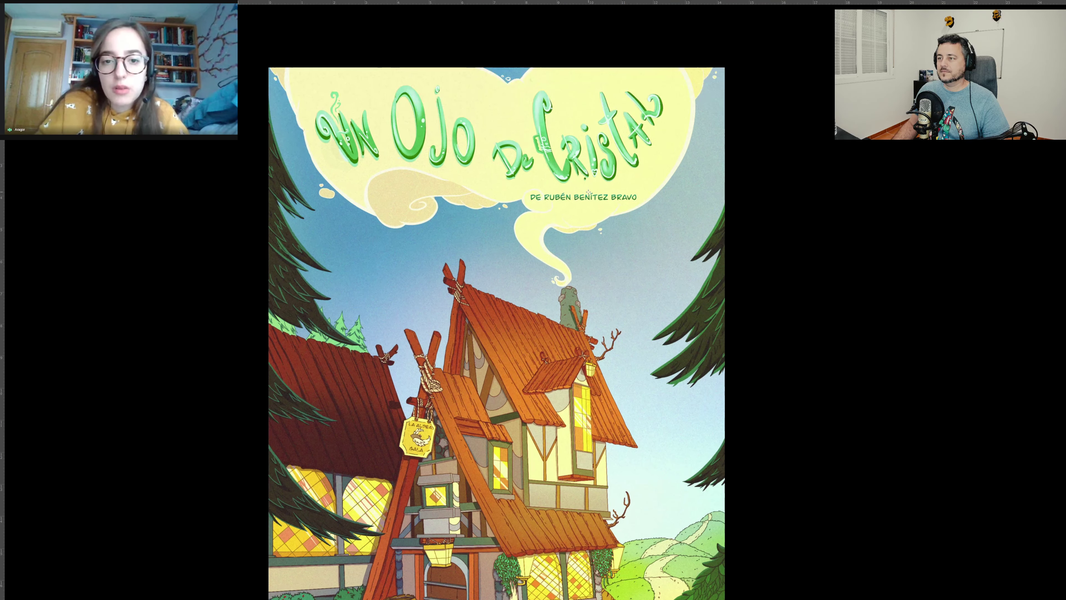
{"action": "left_click_drag", "start_coordinate": [555, 152], "coordinate": [578, 184]}
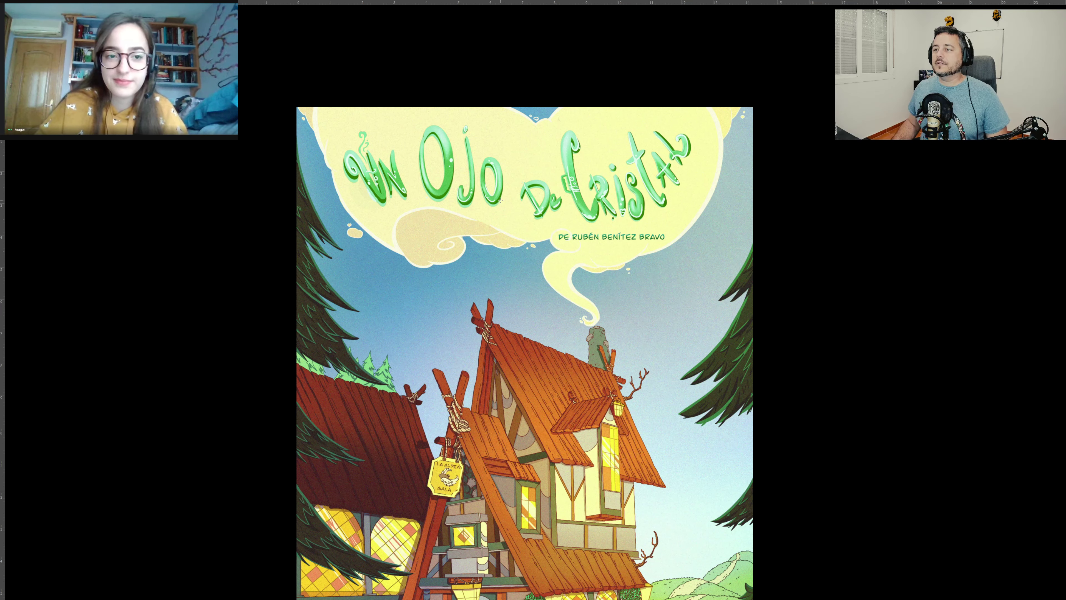
Step: Leave full screen, convert the cover to Grayscale discarding colour, and fit it on screen
{"action": "key", "text": "f"}
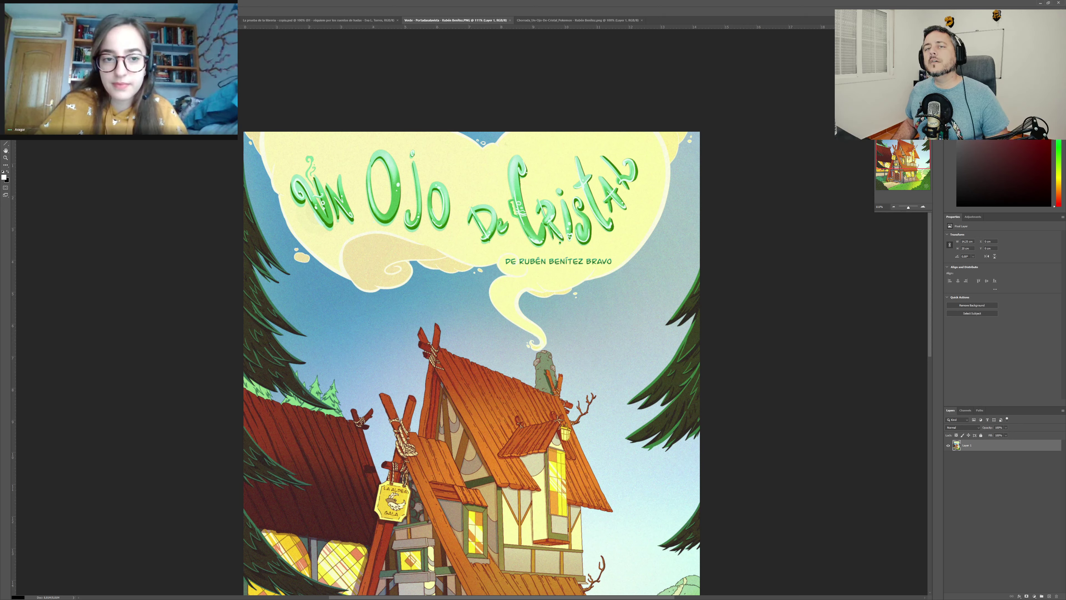
{"action": "key", "text": "alt+i"}
{"action": "key", "text": "m"}
{"action": "key", "text": "g"}
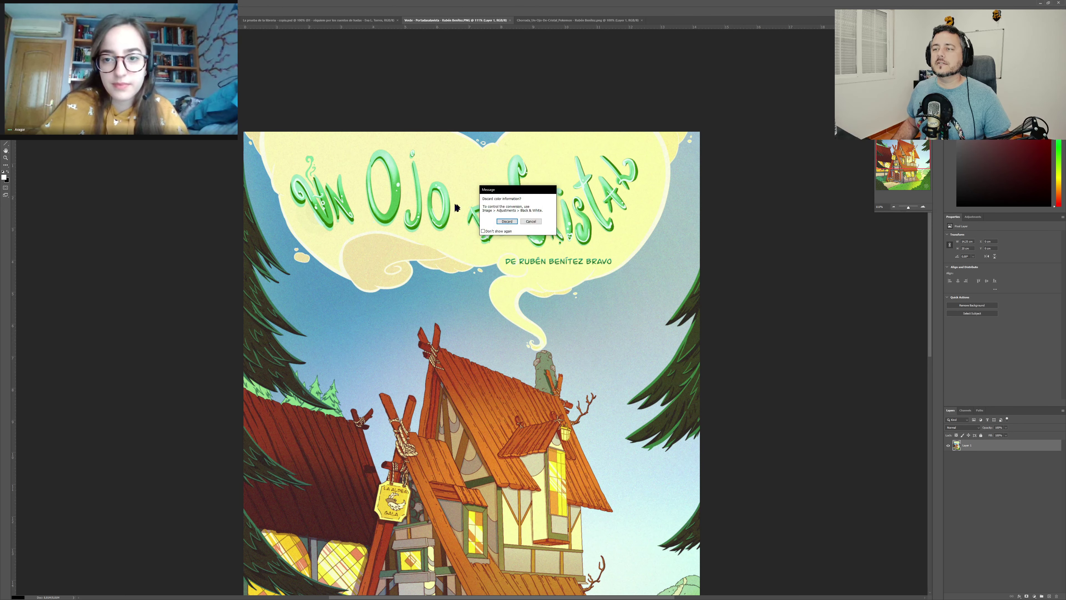
{"action": "left_click", "coordinate": [505, 221]}
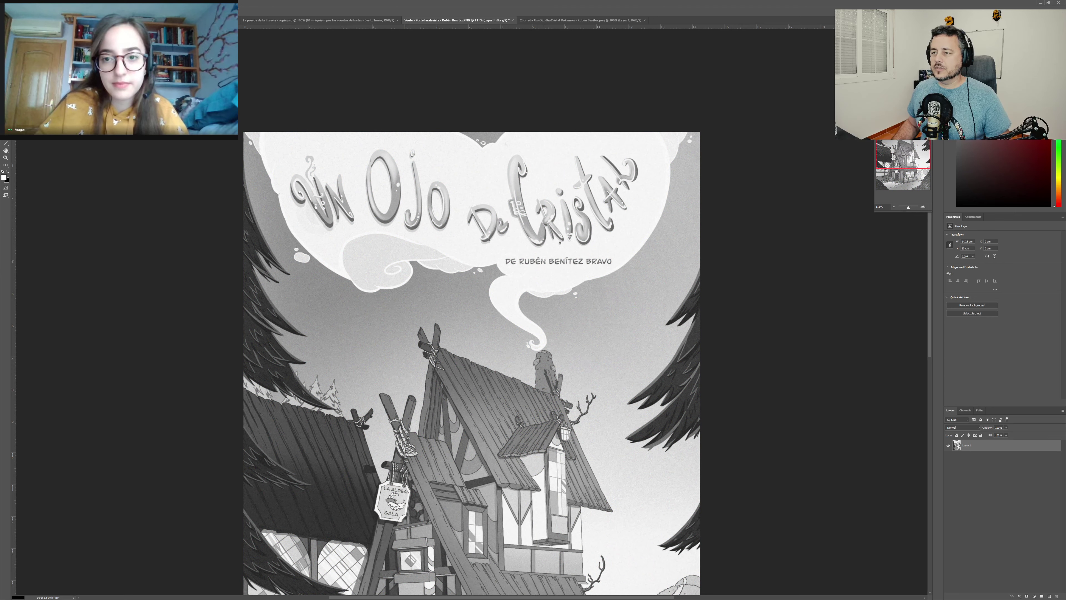
{"action": "key", "text": "ctrl+0"}
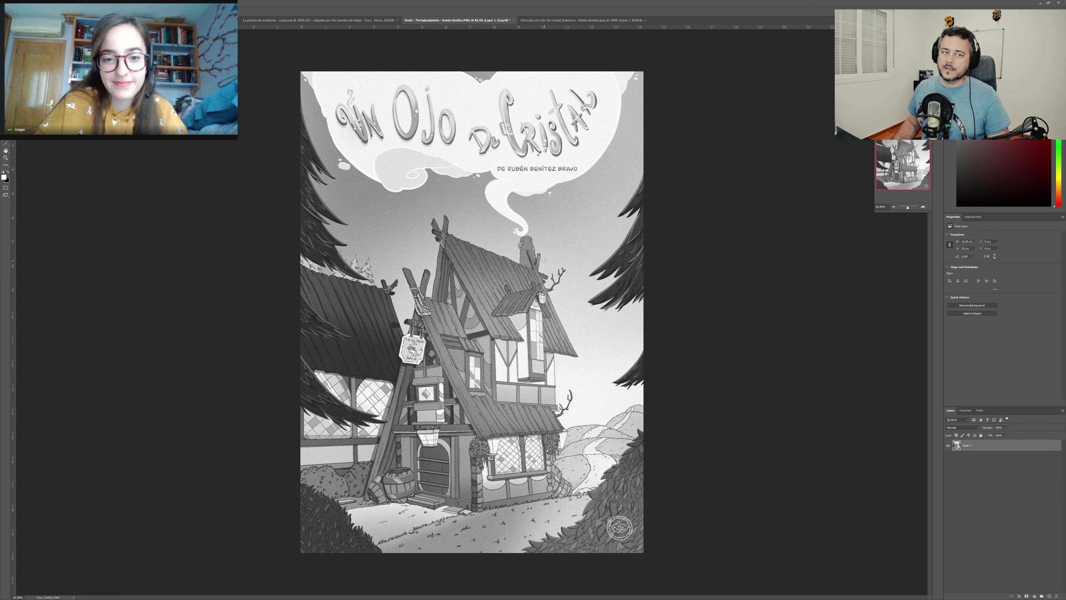
Step: Gauge the title strokes and the O of 'Ojo' with small marquees, then deselect
{"action": "scroll", "coordinate": [544, 260], "scroll_direction": "up", "scroll_amount": 1}
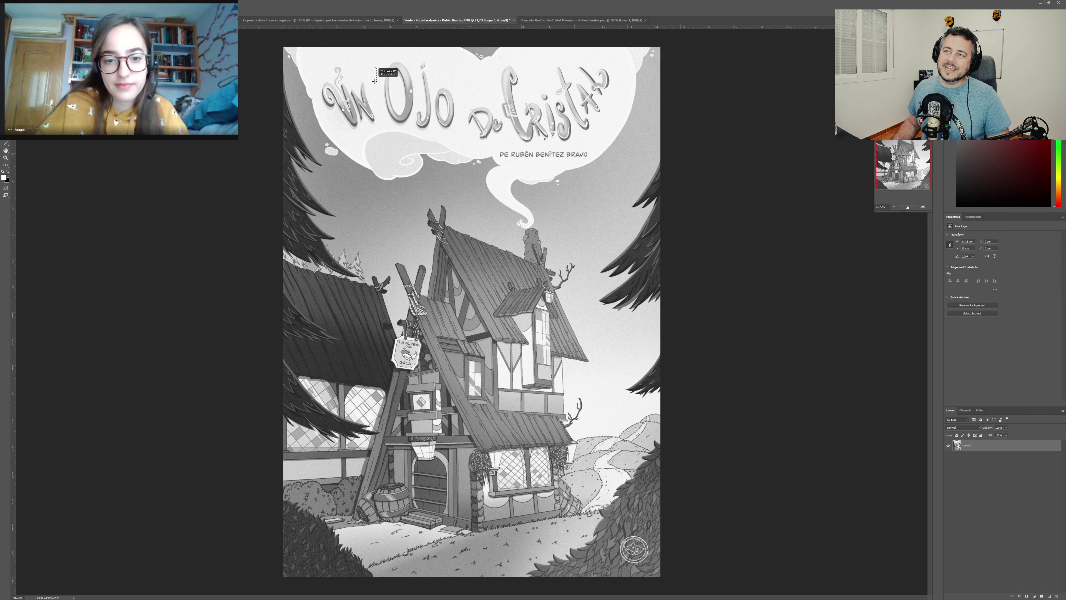
{"action": "mouse_move", "coordinate": [377, 67]}
{"action": "left_mouse_down"}
{"action": "mouse_move", "coordinate": [380, 83]}
{"action": "mouse_move", "coordinate": [447, 124]}
{"action": "left_mouse_up"}
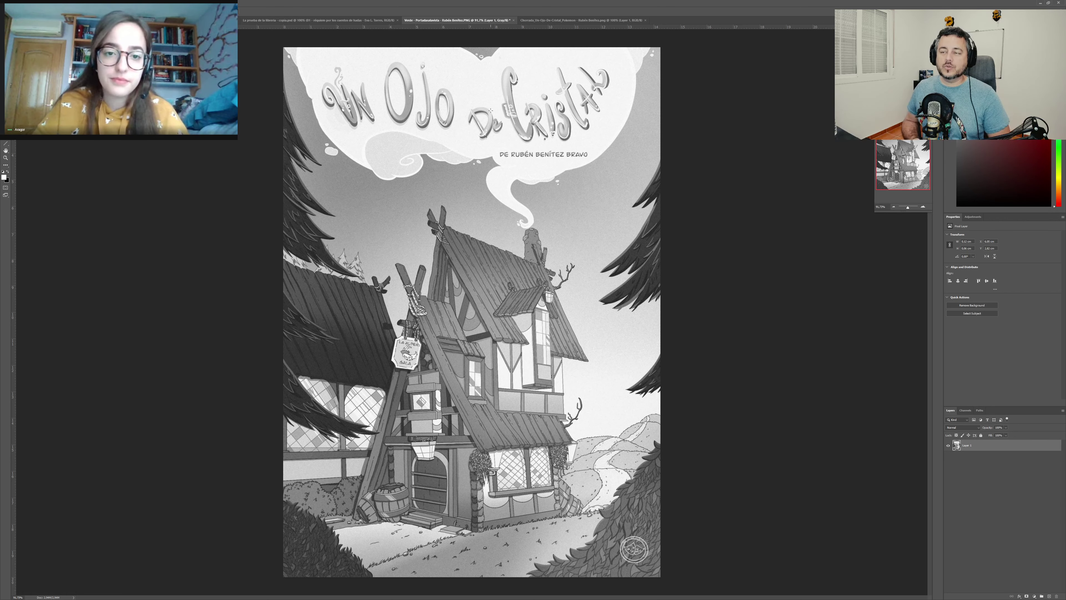
{"action": "left_click_drag", "start_coordinate": [410, 98], "coordinate": [413, 107]}
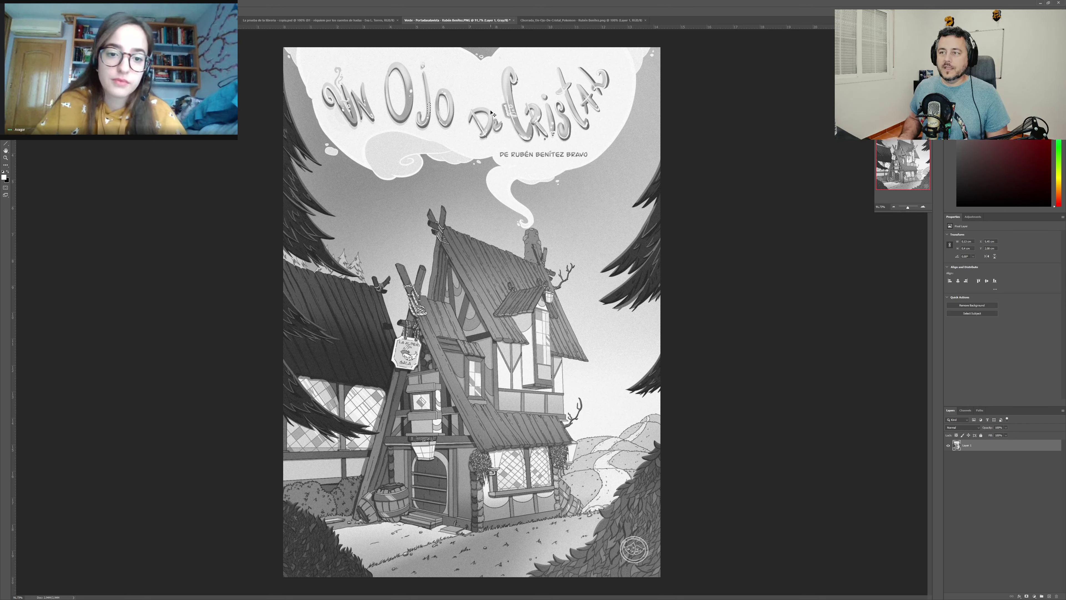
{"action": "left_click_drag", "start_coordinate": [376, 67], "coordinate": [380, 83]}
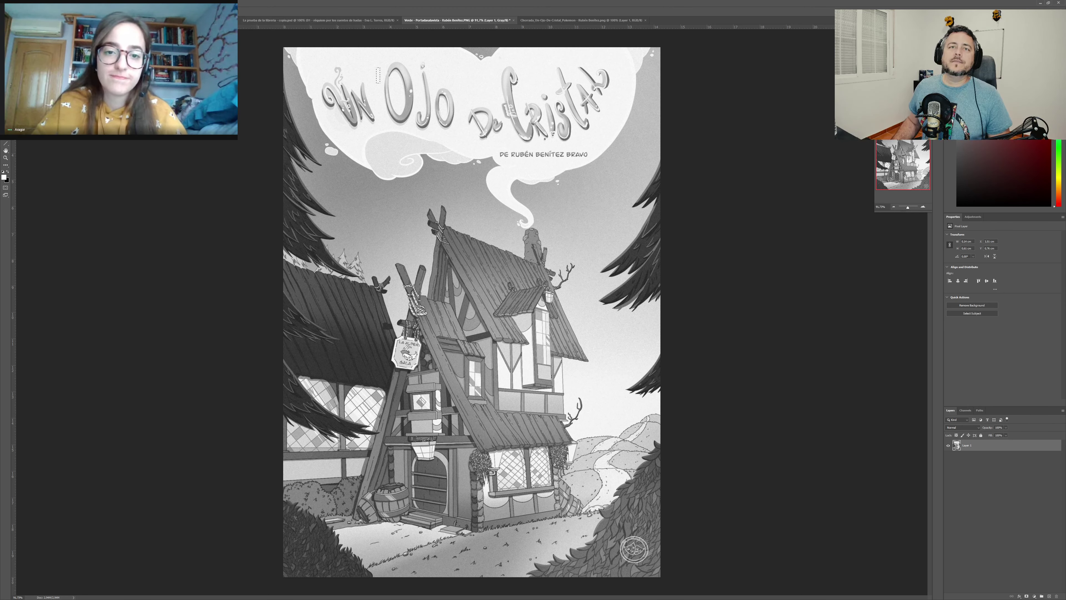
{"action": "key", "text": "alt+e"}
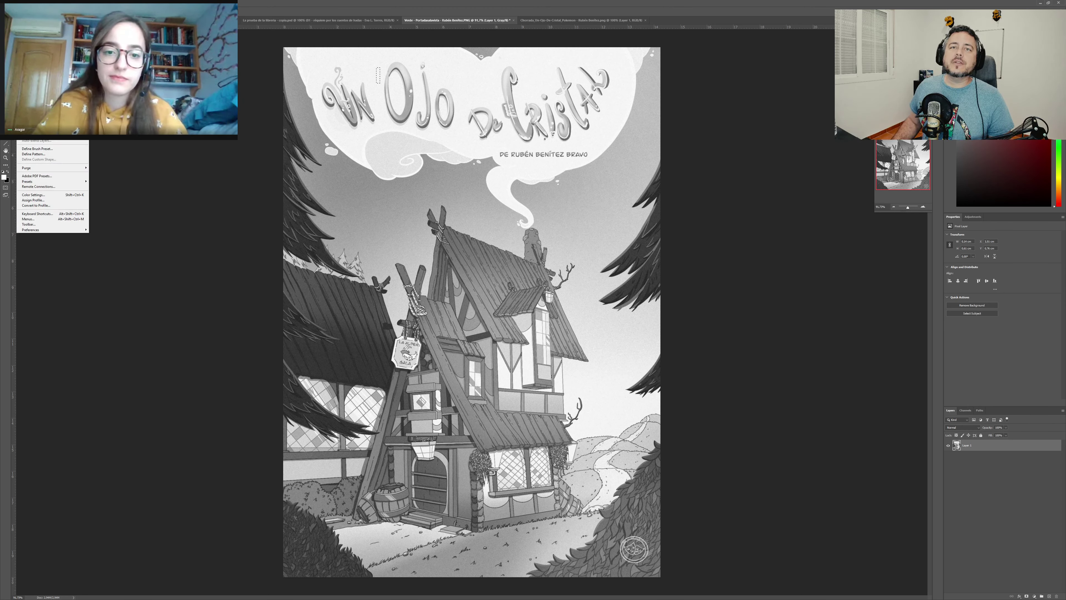
{"action": "key", "text": "Escape"}
{"action": "key", "text": "ctrl+d"}
{"action": "key", "text": "alt+e"}
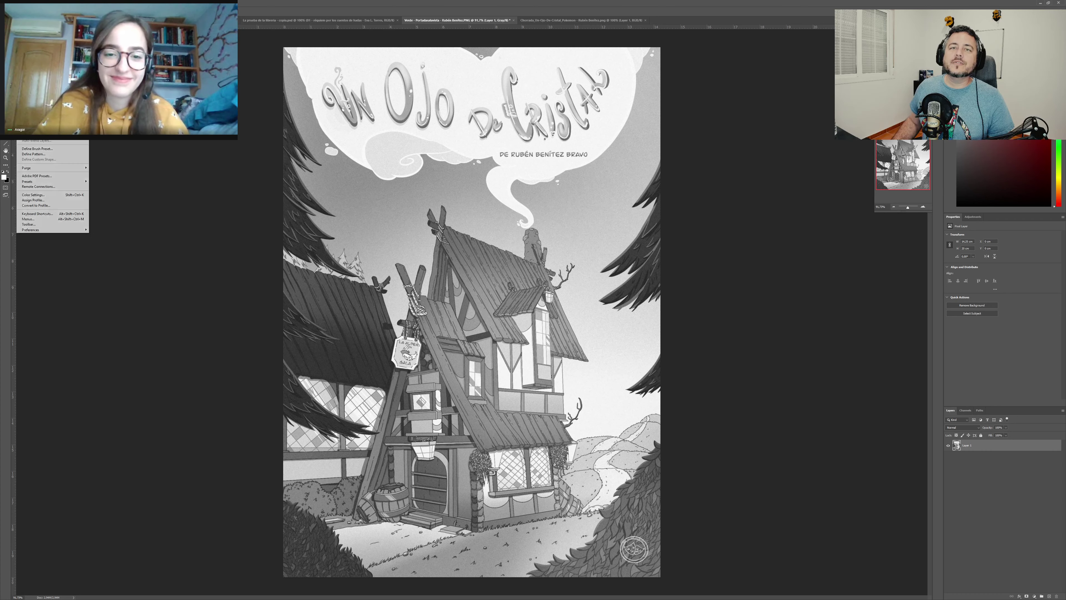
Step: Undo the grayscale conversion to restore colour and zoom in on the title
{"action": "key", "text": "u"}
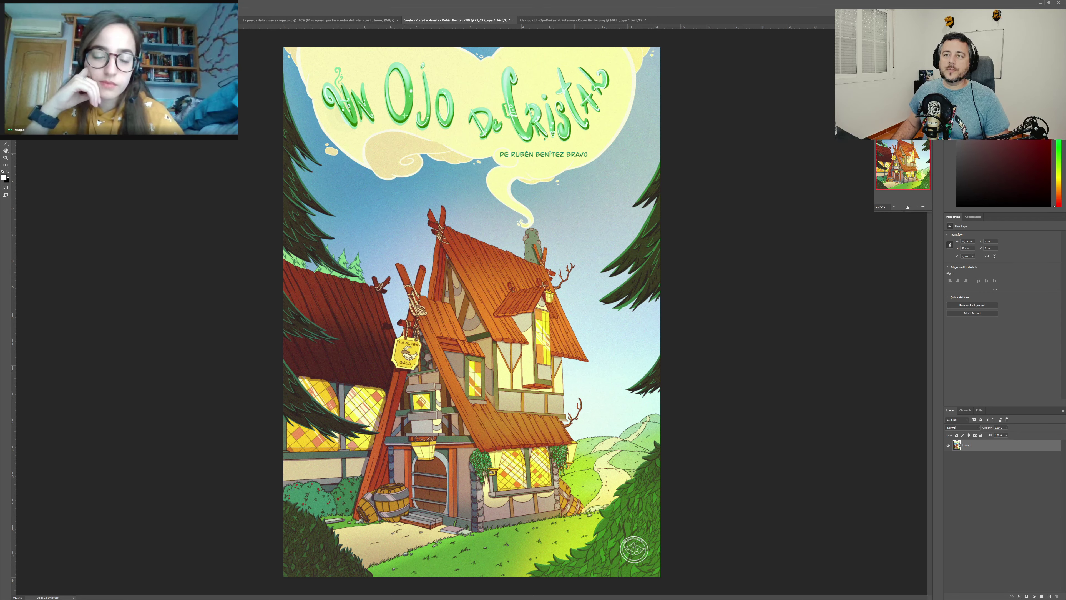
{"action": "scroll", "coordinate": [404, 115], "scroll_direction": "up", "scroll_amount": 2}
{"action": "scroll", "coordinate": [404, 116], "scroll_direction": "up", "scroll_amount": 1}
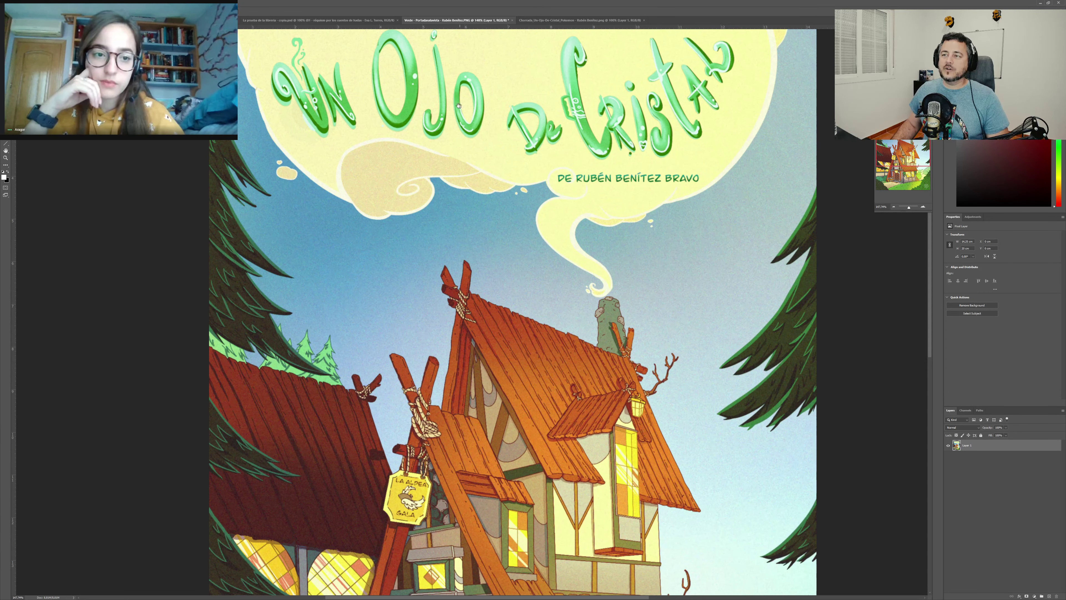
{"action": "mouse_move", "coordinate": [459, 105]}
{"action": "left_mouse_down"}
{"action": "mouse_move", "coordinate": [454, 201]}
{"action": "mouse_move", "coordinate": [489, 201]}
{"action": "left_mouse_up"}
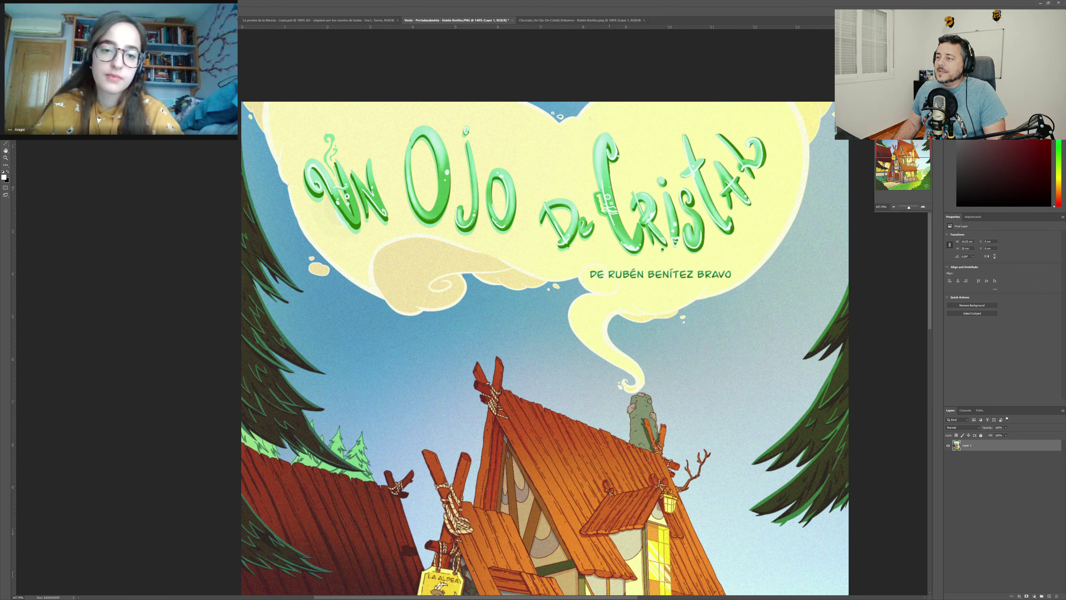
{"action": "left_click_drag", "start_coordinate": [585, 189], "coordinate": [611, 217]}
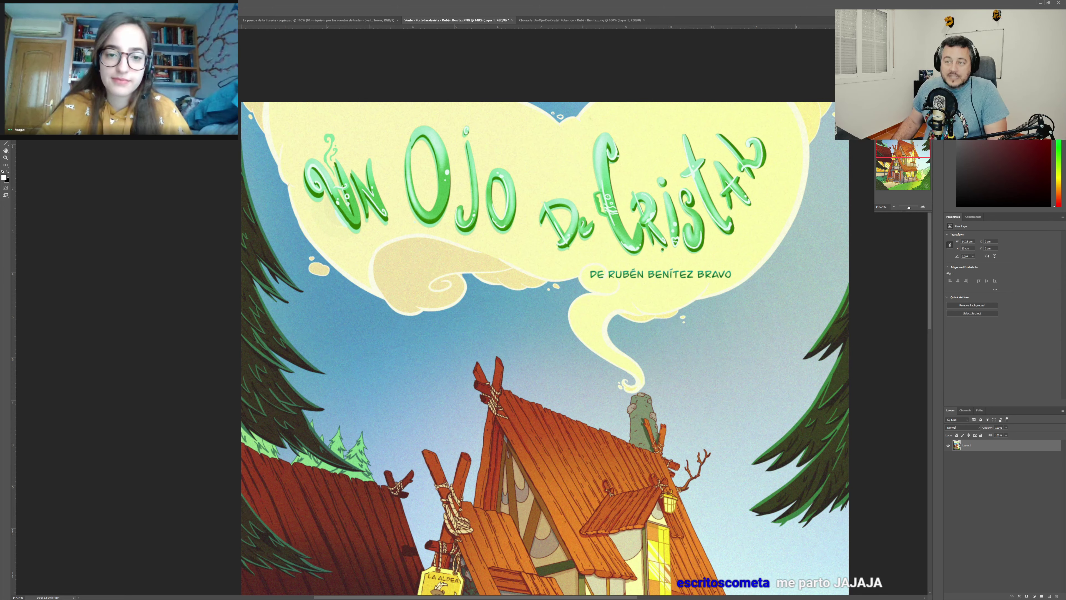
{"action": "scroll", "coordinate": [342, 191], "scroll_direction": "up", "scroll_amount": 3}
{"action": "scroll", "coordinate": [342, 191], "scroll_direction": "up", "scroll_amount": 2}
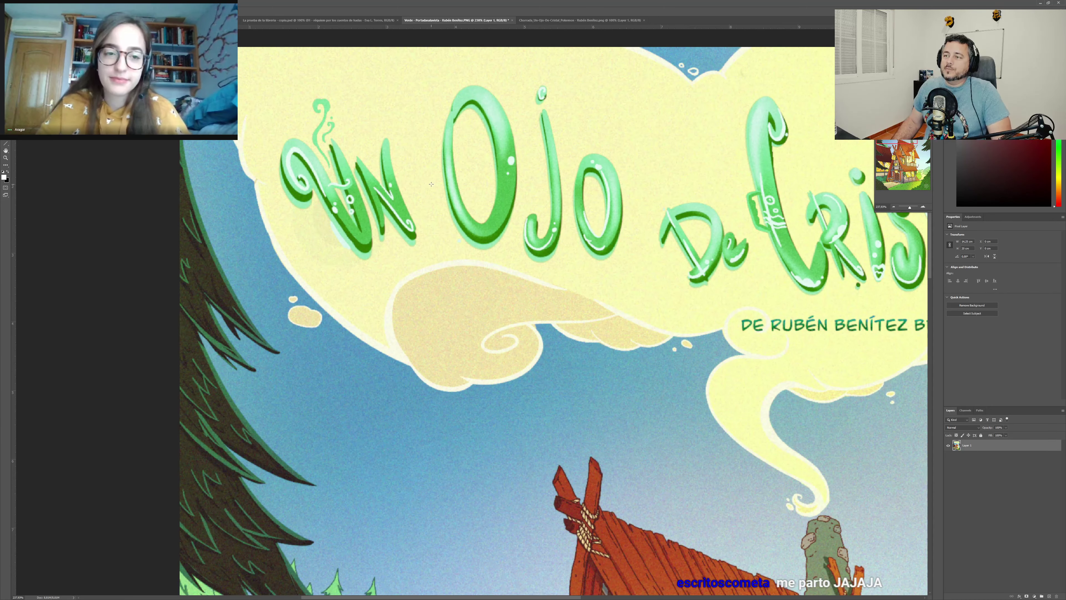
{"action": "left_click_drag", "start_coordinate": [413, 165], "coordinate": [434, 216]}
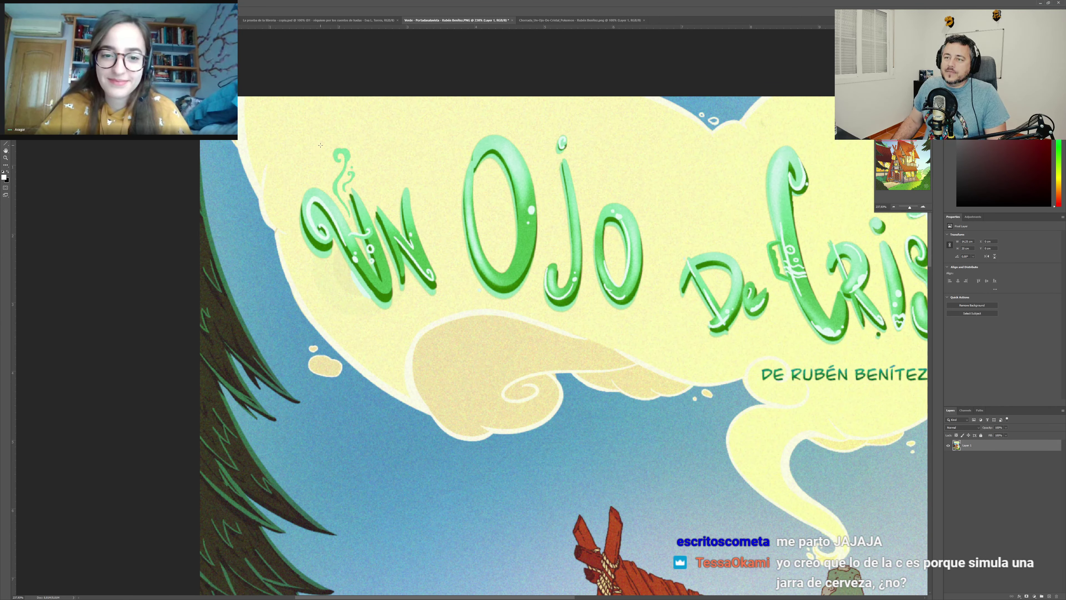
{"action": "left_click_drag", "start_coordinate": [320, 145], "coordinate": [365, 217]}
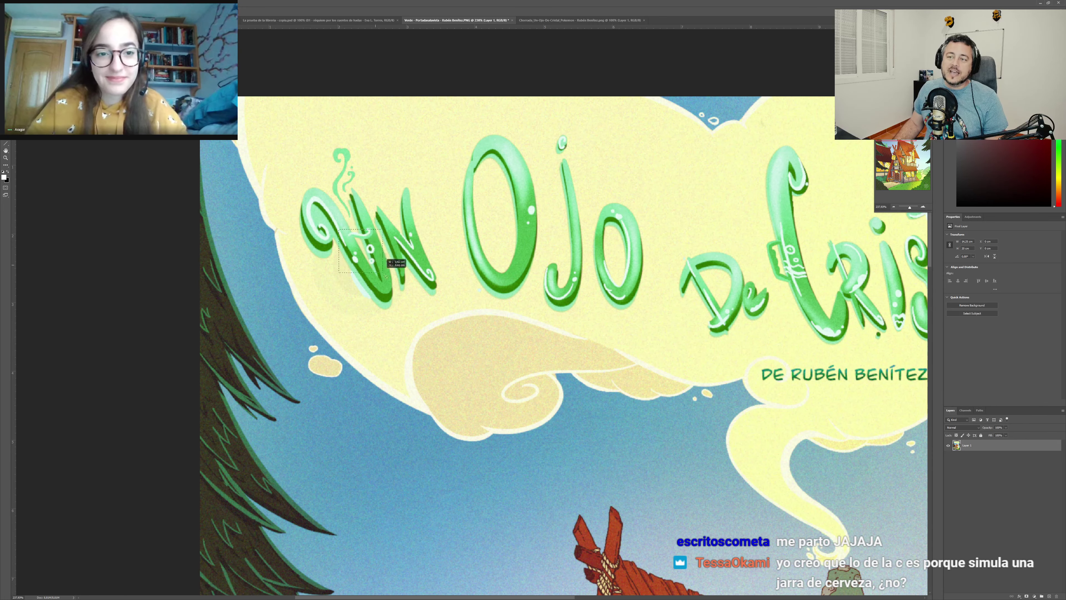
{"action": "left_click_drag", "start_coordinate": [338, 229], "coordinate": [405, 298]}
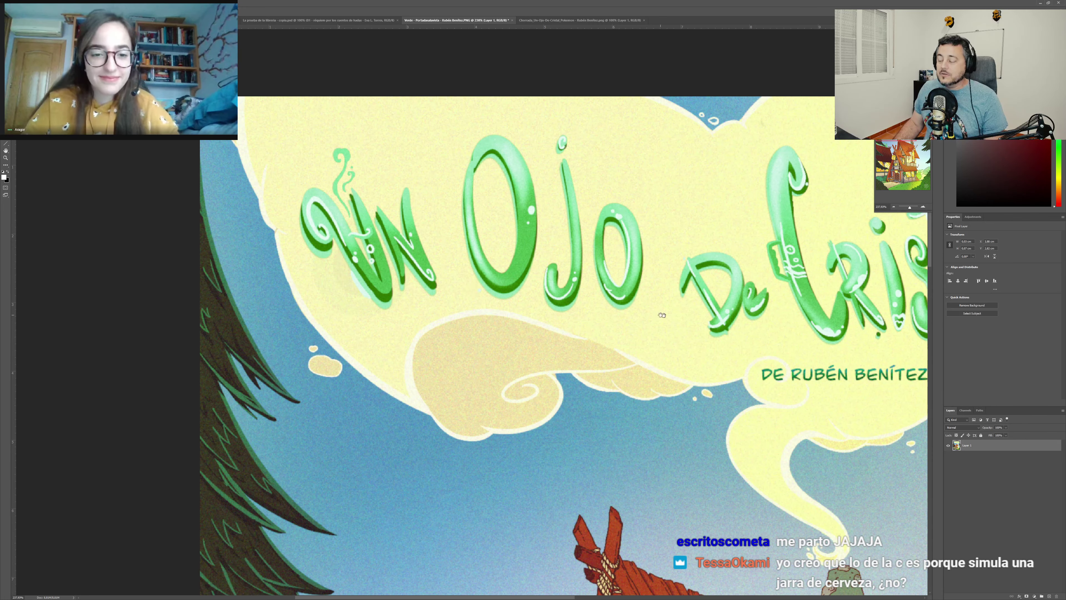
{"action": "scroll", "coordinate": [509, 224], "scroll_direction": "right", "scroll_amount": 5}
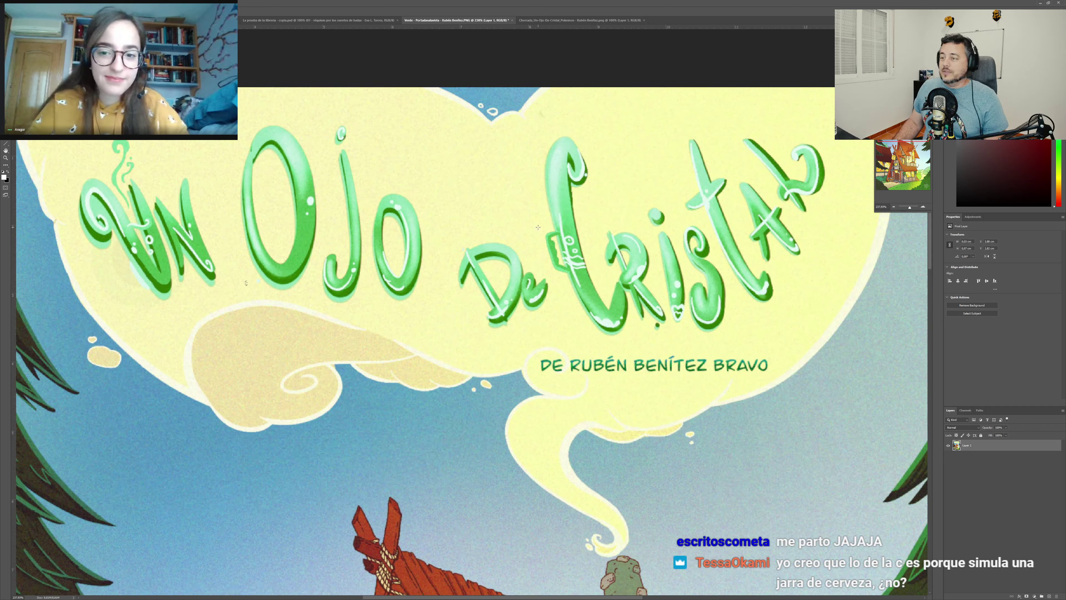
{"action": "left_click_drag", "start_coordinate": [537, 226], "coordinate": [574, 284]}
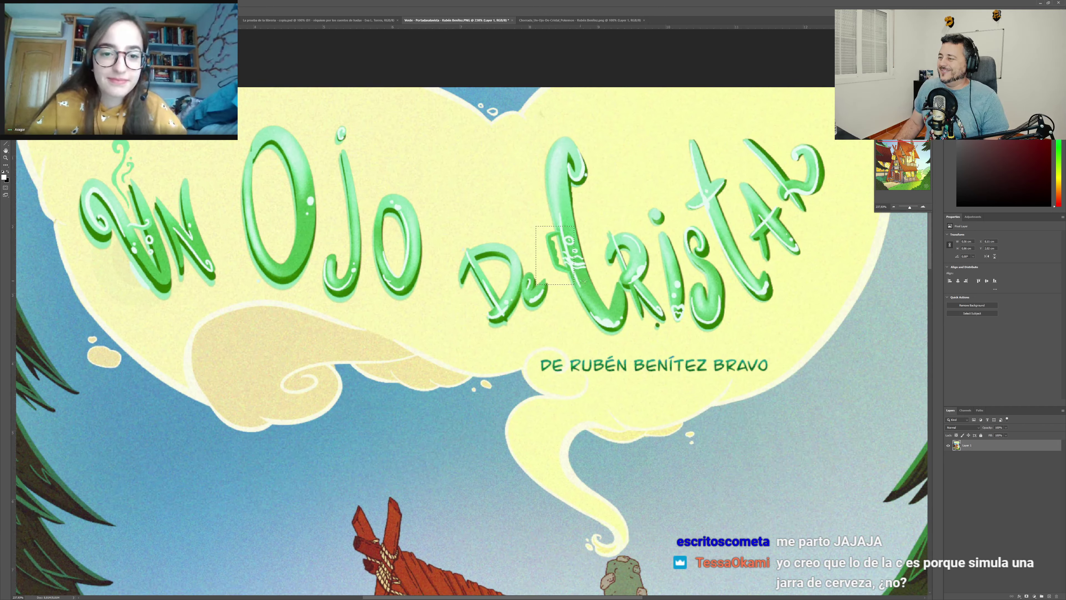
{"action": "key", "text": "ctrl+d"}
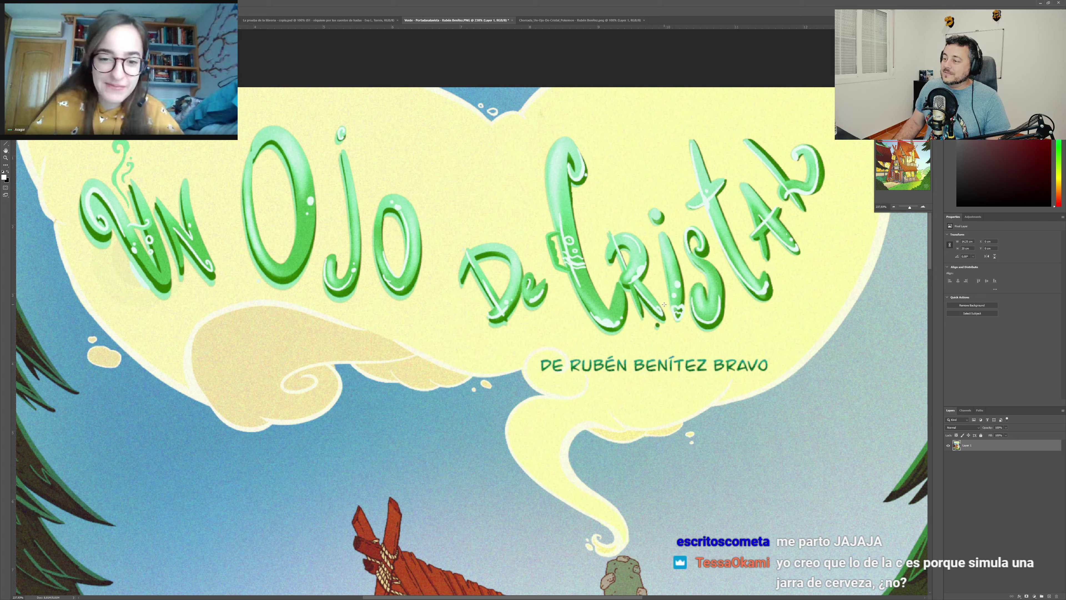
{"action": "left_click_drag", "start_coordinate": [665, 303], "coordinate": [696, 328]}
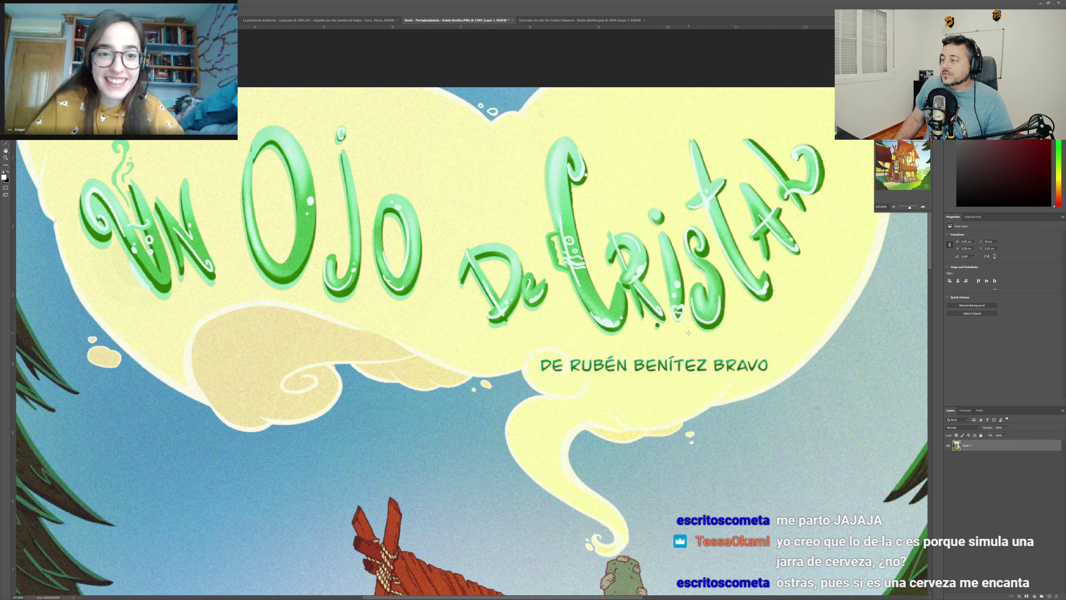
{"action": "left_click", "coordinate": [513, 290]}
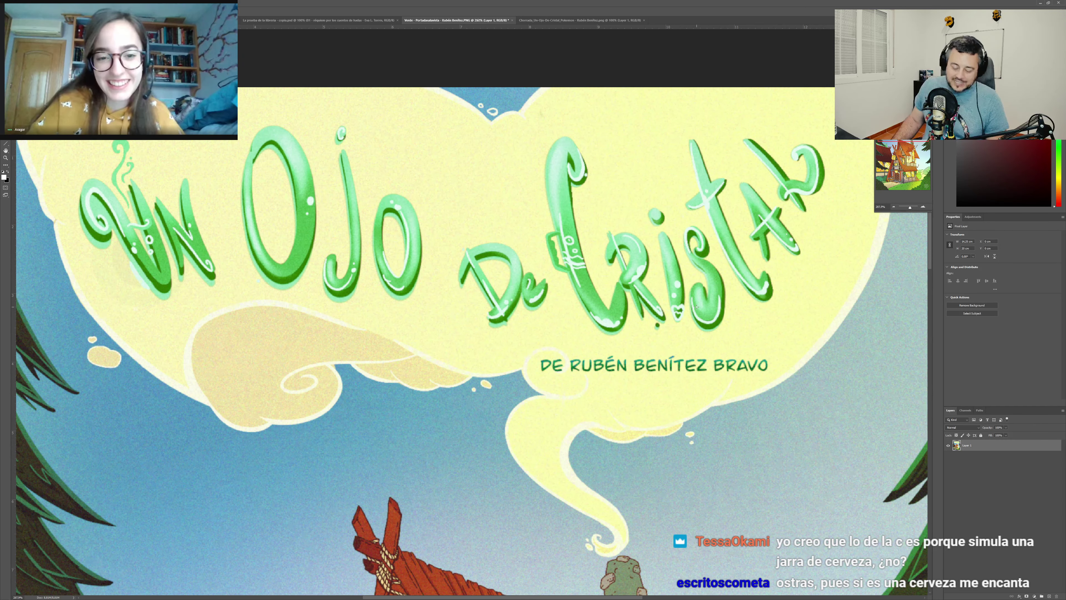
Step: Zoom in to marquee the heart-tipped i stroke, then zoom back out
{"action": "scroll", "coordinate": [697, 307], "scroll_direction": "up", "scroll_amount": 2}
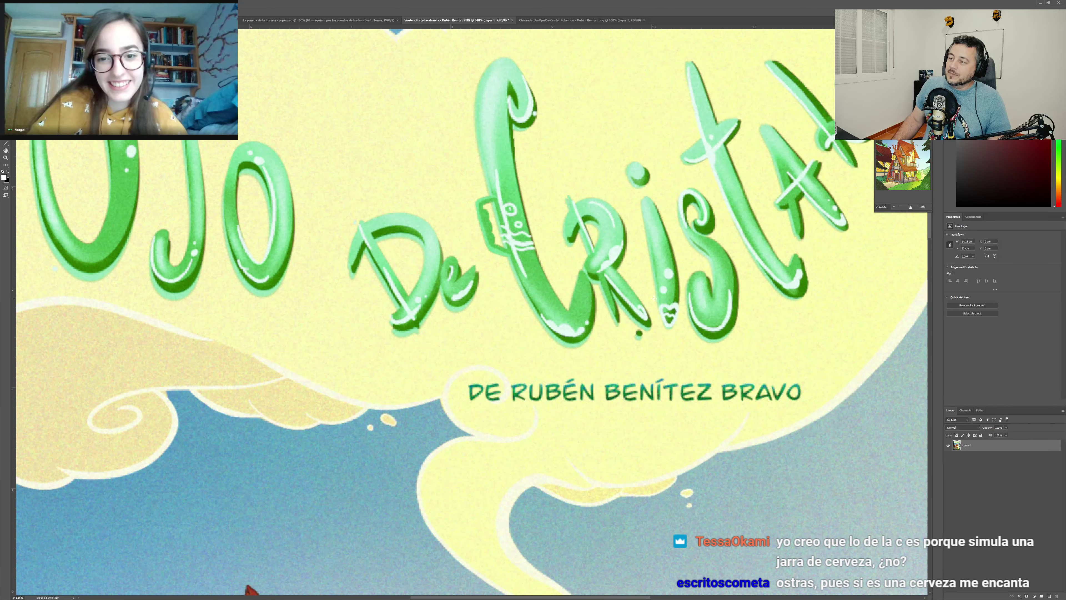
{"action": "left_click_drag", "start_coordinate": [643, 291], "coordinate": [680, 327]}
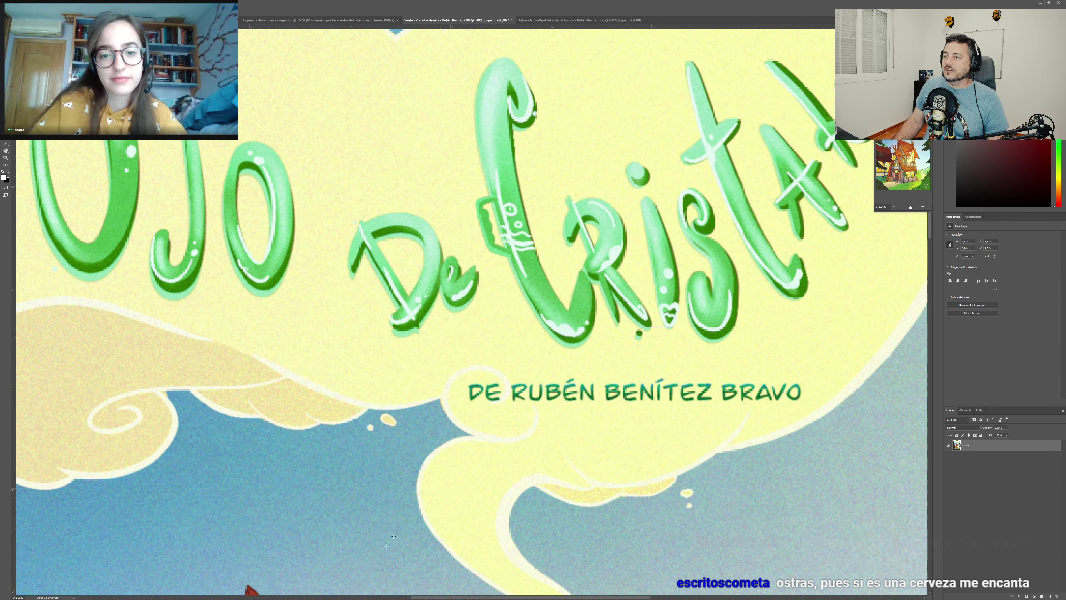
{"action": "scroll", "coordinate": [404, 521], "scroll_direction": "down", "scroll_amount": 2}
{"action": "scroll", "coordinate": [247, 528], "scroll_direction": "down", "scroll_amount": 1}
{"action": "scroll", "coordinate": [246, 527], "scroll_direction": "down", "scroll_amount": 1}
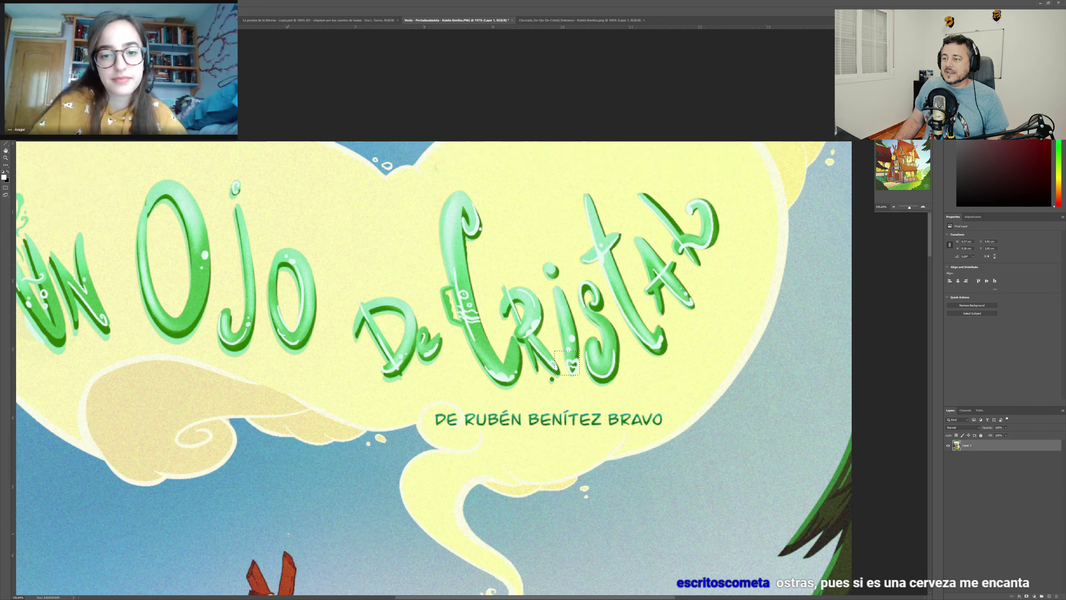
{"action": "scroll", "coordinate": [246, 527], "scroll_direction": "down", "scroll_amount": 1}
Step: Deselect, pan to the top of the cover, and bring up Chrome's Google start page
{"action": "left_click", "coordinate": [247, 528]}
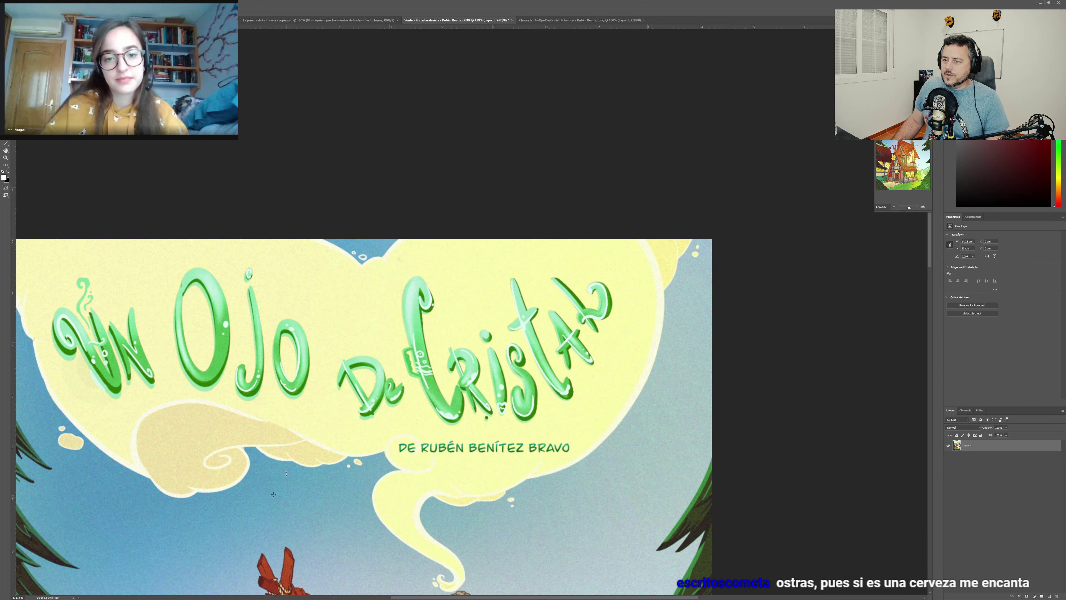
{"action": "mouse_move", "coordinate": [246, 528]}
{"action": "left_mouse_down"}
{"action": "mouse_move", "coordinate": [515, 322]}
{"action": "mouse_move", "coordinate": [478, 361]}
{"action": "left_mouse_up"}
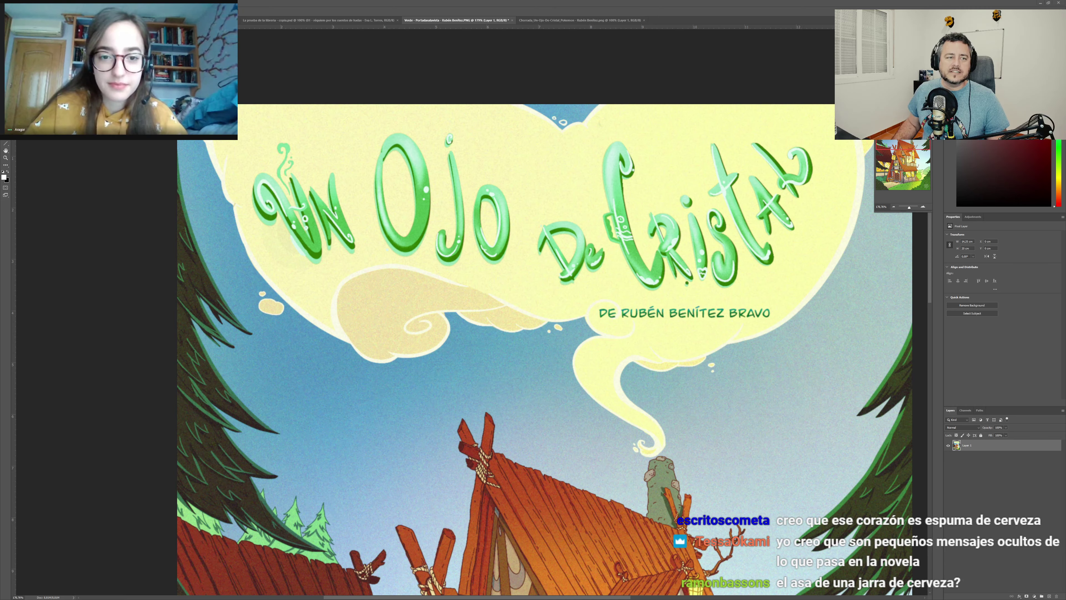
{"action": "double_click", "coordinate": [572, 5]}
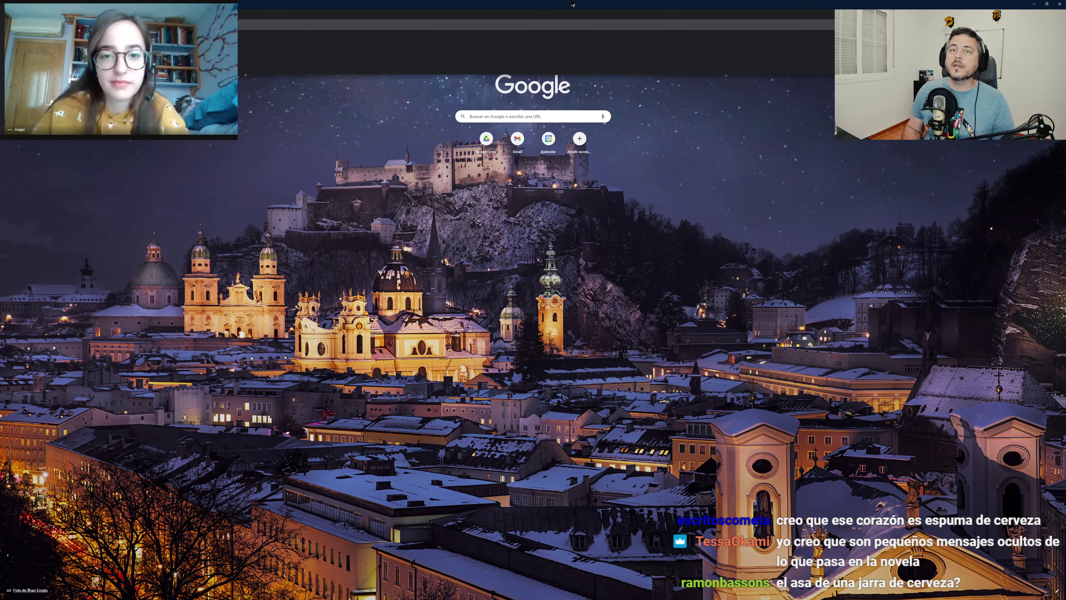
Step: Run the Google Images search for 'jarra de cerveza', then minimise Chrome
{"action": "key", "text": "Return"}
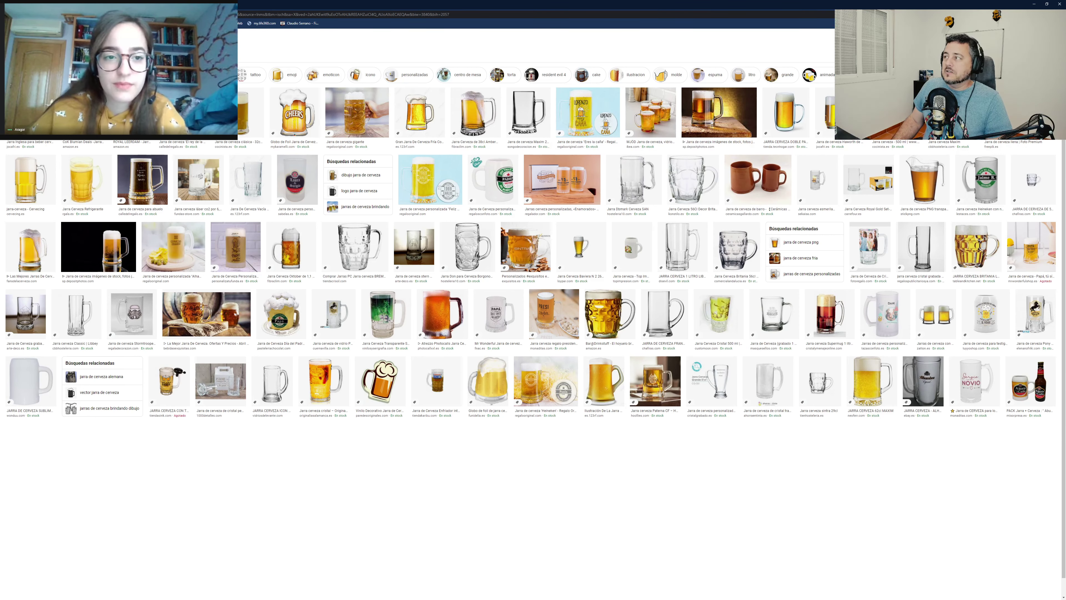
{"action": "left_click", "coordinate": [1035, 4]}
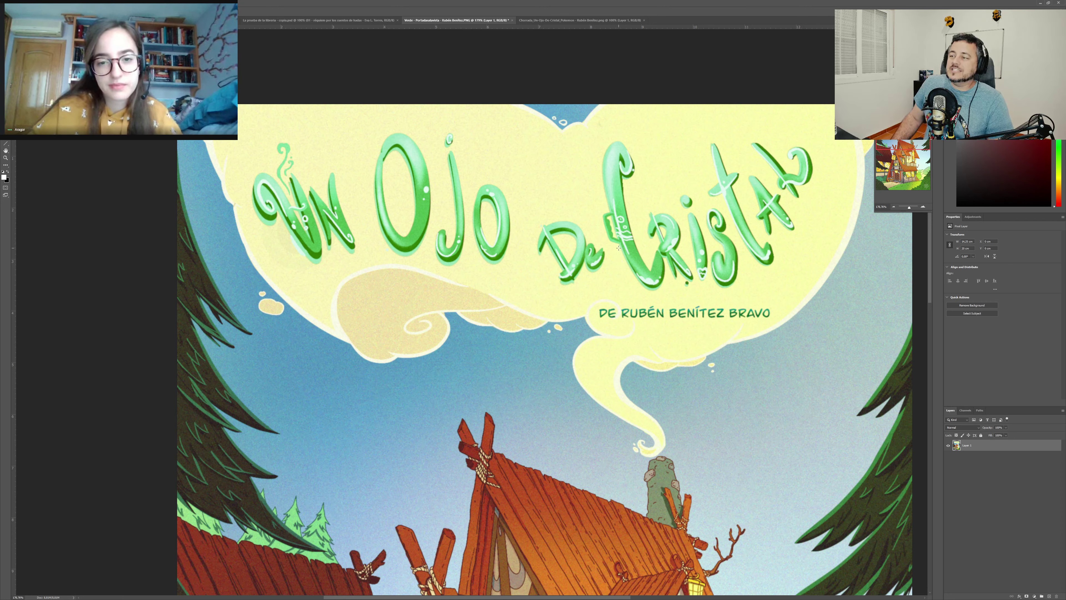
{"action": "left_click_drag", "start_coordinate": [599, 142], "coordinate": [674, 290]}
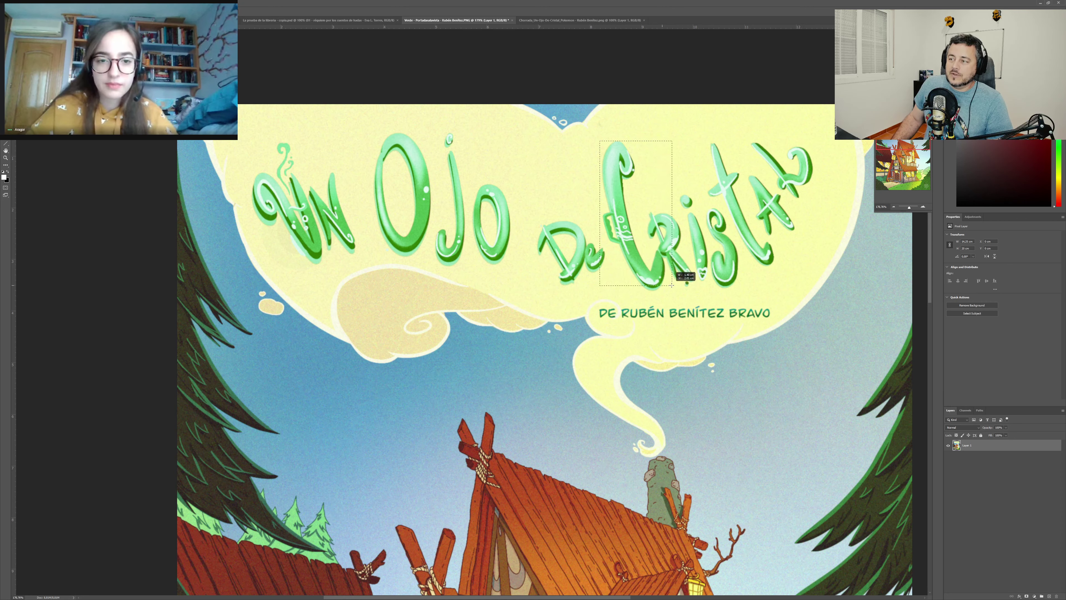
{"action": "left_click_drag", "start_coordinate": [606, 177], "coordinate": [634, 146]}
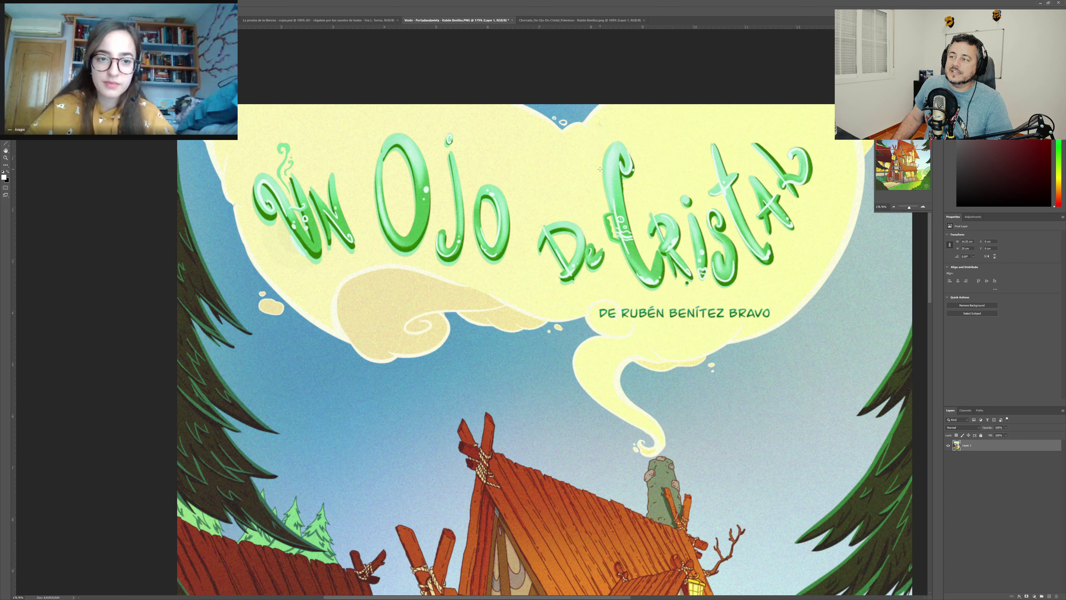
{"action": "left_click", "coordinate": [669, 163]}
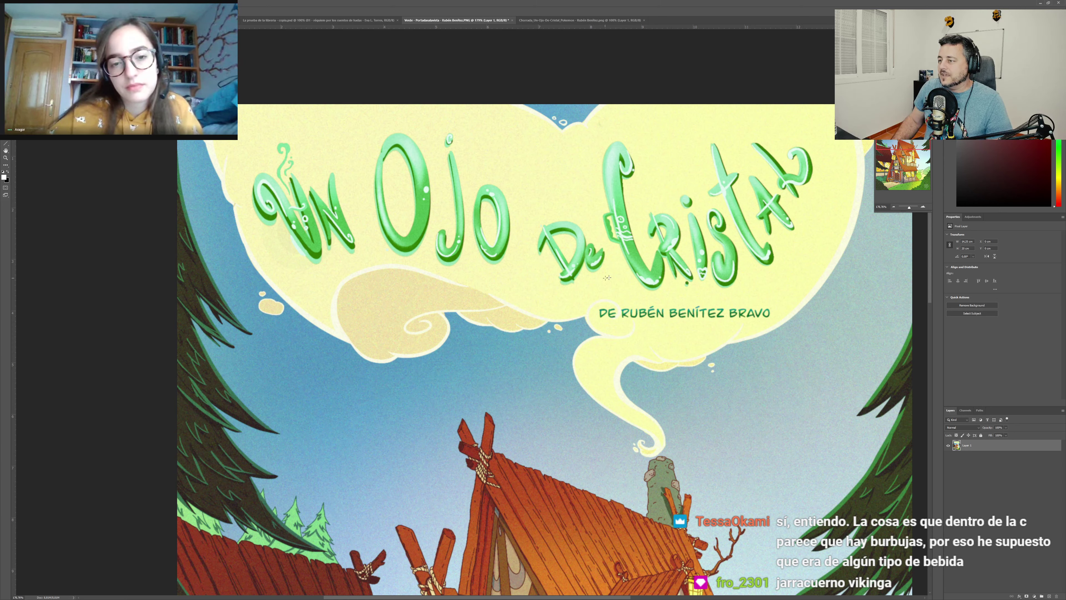
{"action": "left_click_drag", "start_coordinate": [629, 271], "coordinate": [682, 294]}
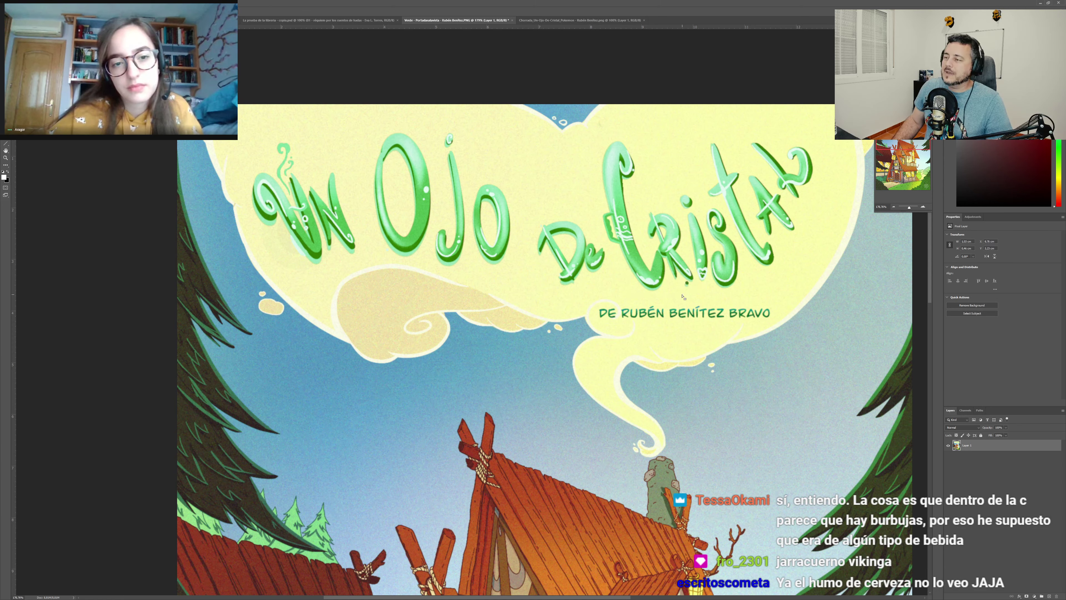
{"action": "left_click", "coordinate": [680, 232]}
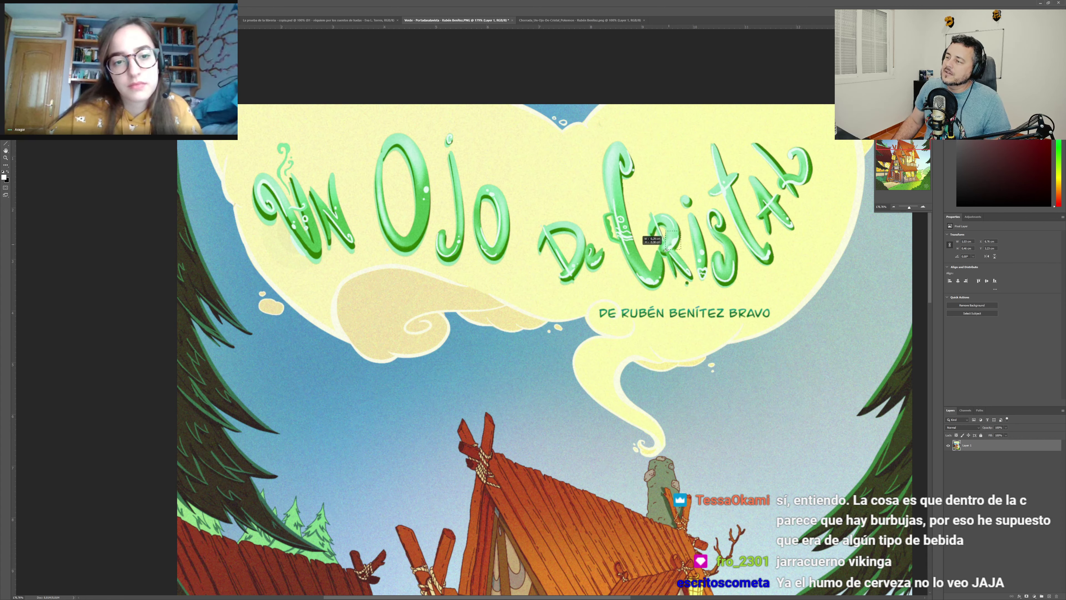
{"action": "left_click_drag", "start_coordinate": [663, 254], "coordinate": [681, 230]}
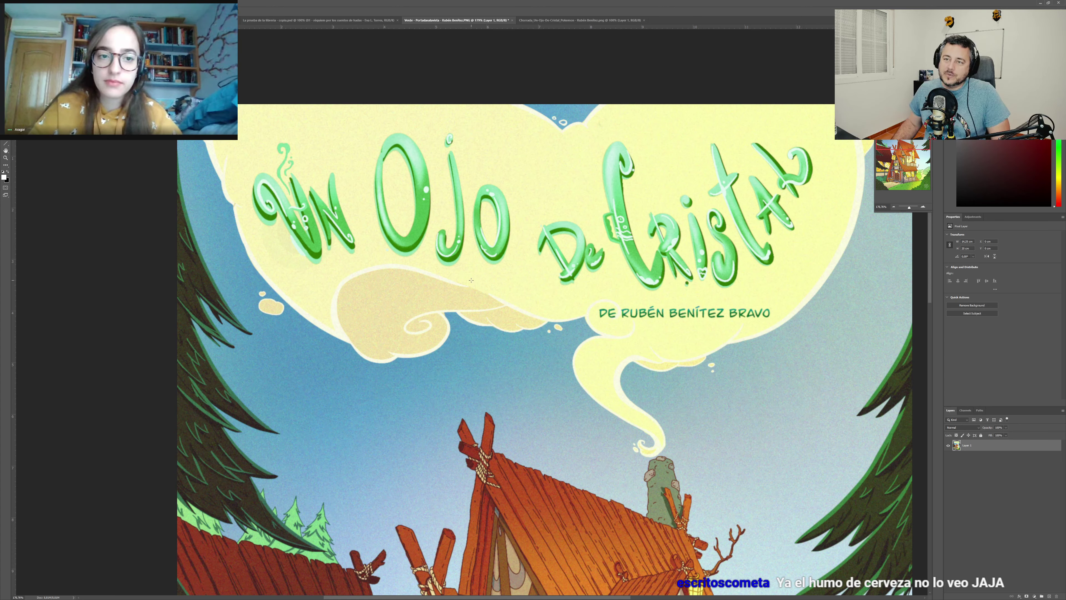
{"action": "left_click_drag", "start_coordinate": [245, 136], "coordinate": [317, 202]}
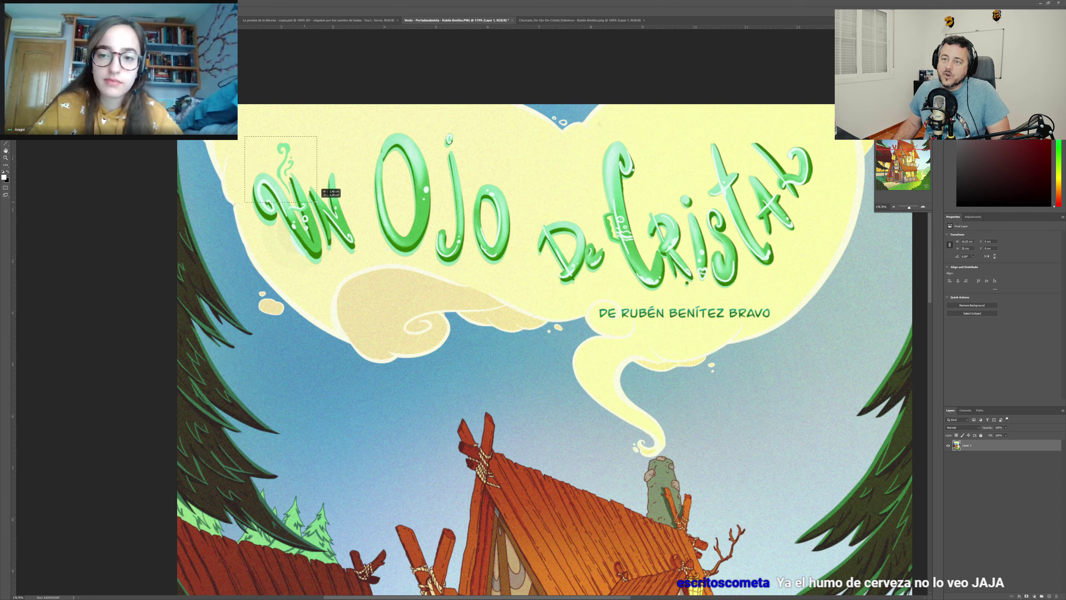
{"action": "left_click_drag", "start_coordinate": [345, 287], "coordinate": [276, 190]}
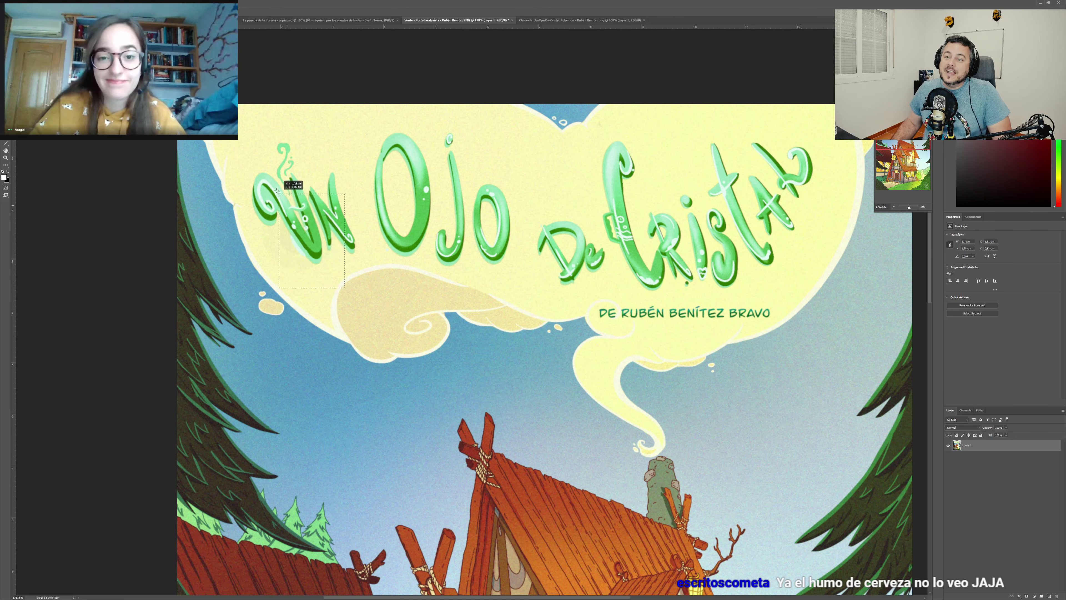
{"action": "key", "text": "ctrl+d"}
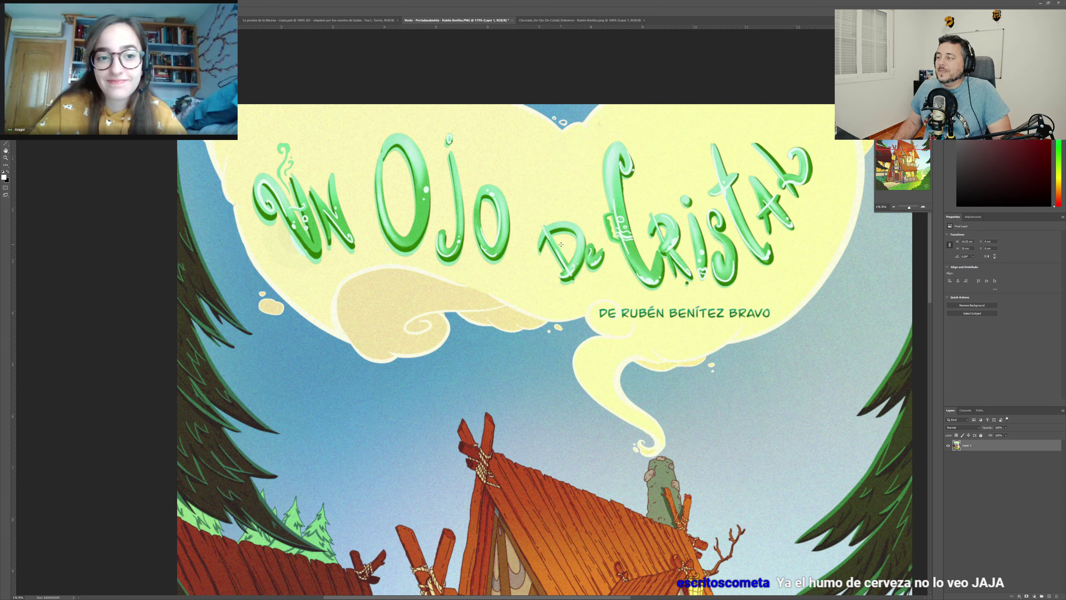
Step: Zoom out, marquee and deselect the author line, then zoom out to about 92%
{"action": "scroll", "coordinate": [561, 244], "scroll_direction": "down", "scroll_amount": 1}
{"action": "scroll", "coordinate": [561, 244], "scroll_direction": "down", "scroll_amount": 1}
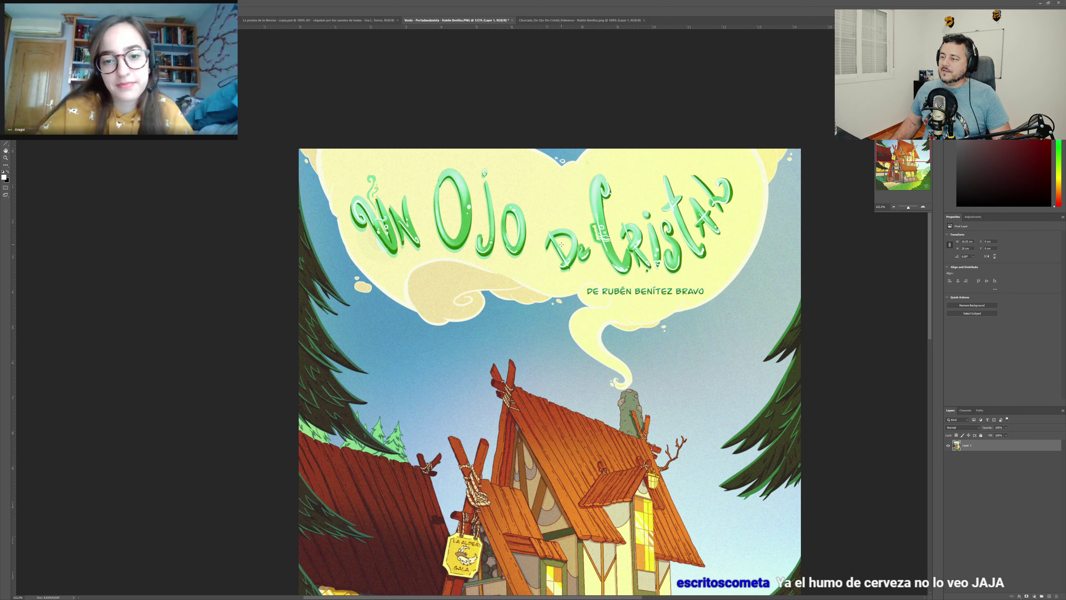
{"action": "scroll", "coordinate": [560, 244], "scroll_direction": "down", "scroll_amount": 1}
{"action": "scroll", "coordinate": [567, 227], "scroll_direction": "down", "scroll_amount": 1}
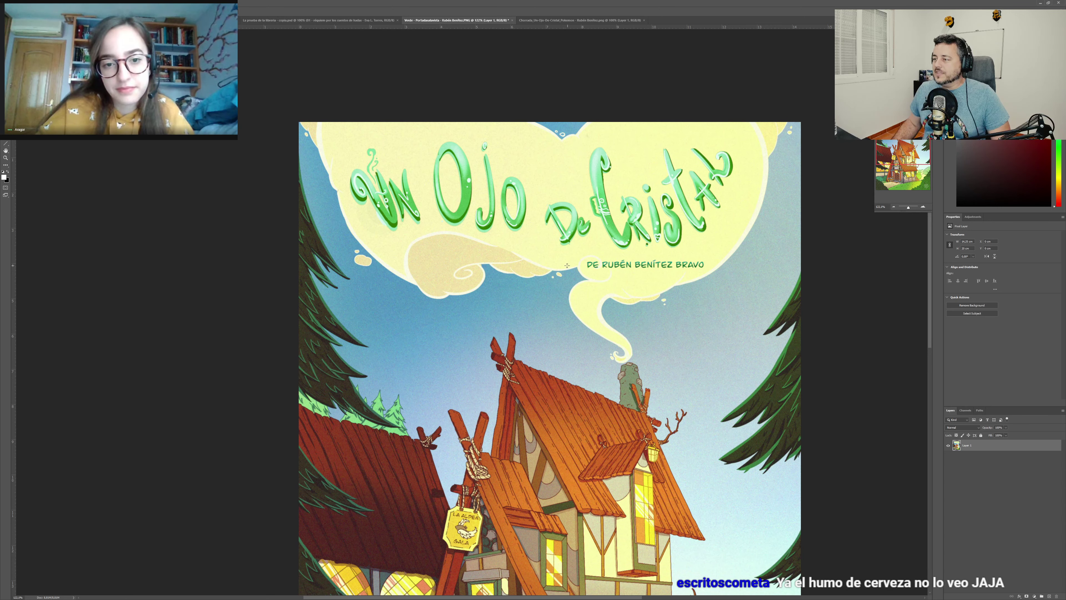
{"action": "left_click_drag", "start_coordinate": [582, 258], "coordinate": [710, 271]}
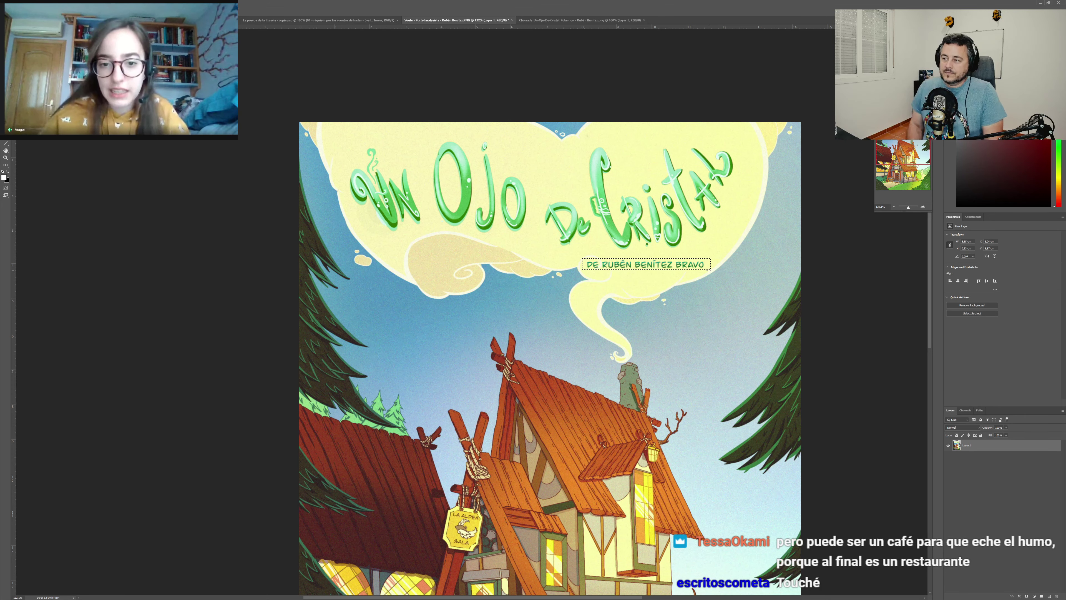
{"action": "key", "text": "ctrl+d"}
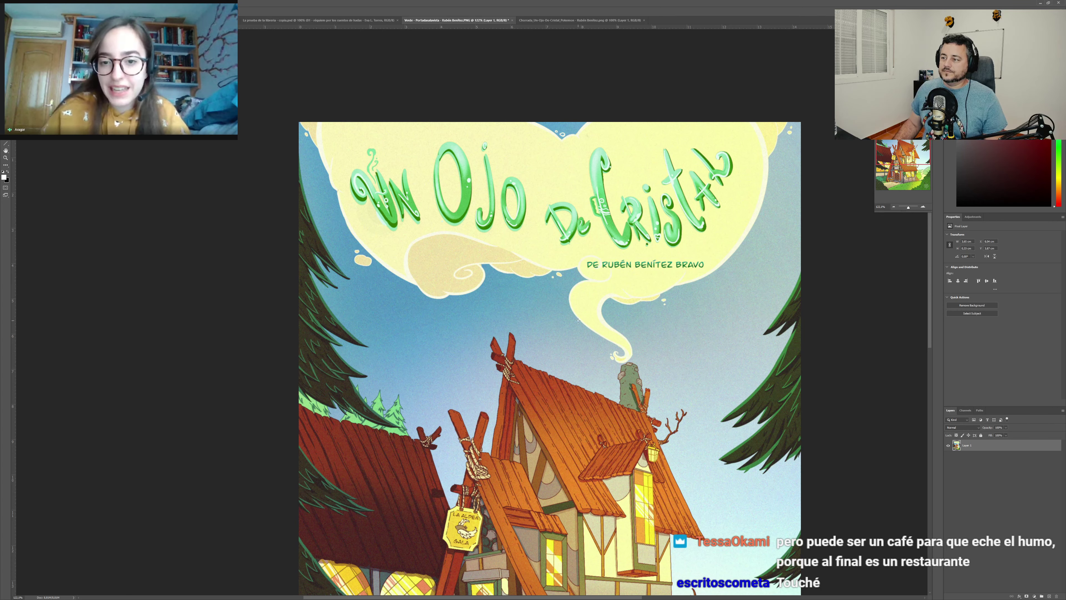
{"action": "scroll", "coordinate": [578, 320], "scroll_direction": "down", "scroll_amount": 2}
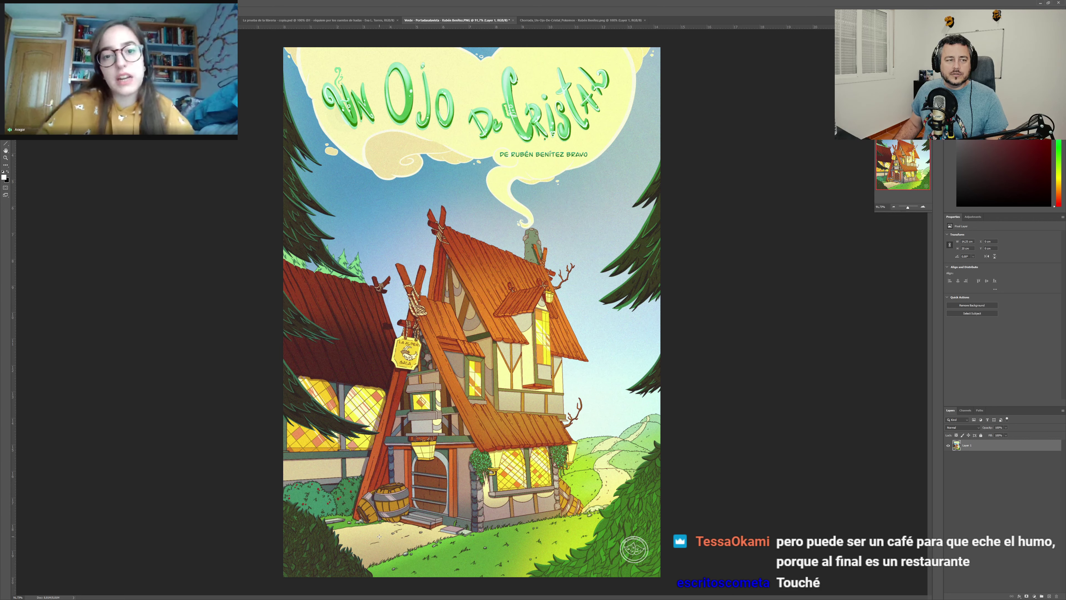
{"action": "left_click_drag", "start_coordinate": [379, 535], "coordinate": [487, 557]}
{"action": "left_click_drag", "start_coordinate": [541, 557], "coordinate": [548, 560]}
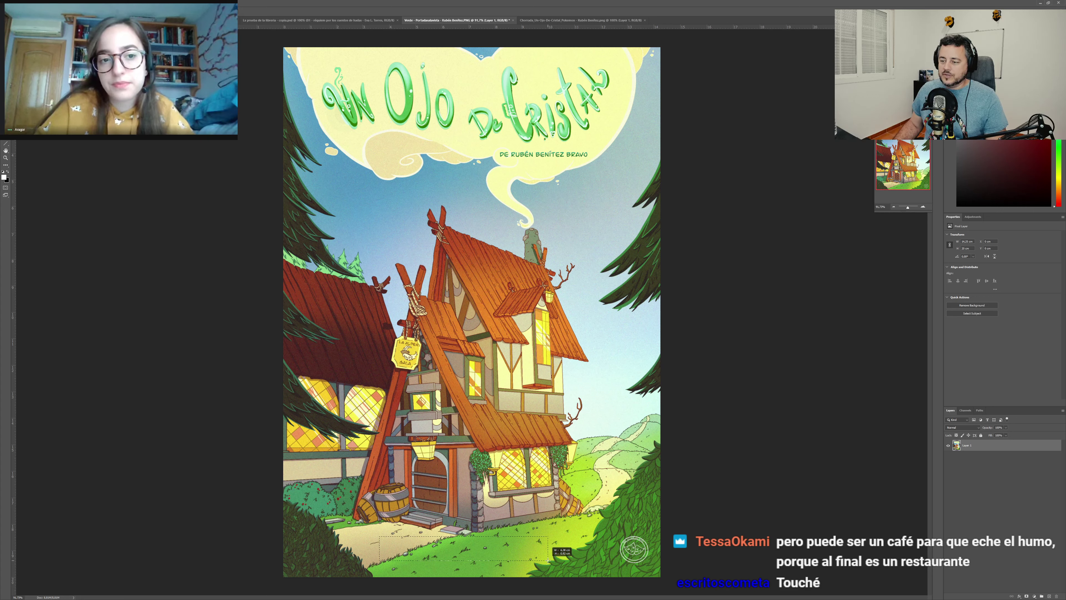
{"action": "left_click_drag", "start_coordinate": [548, 561], "coordinate": [550, 563]}
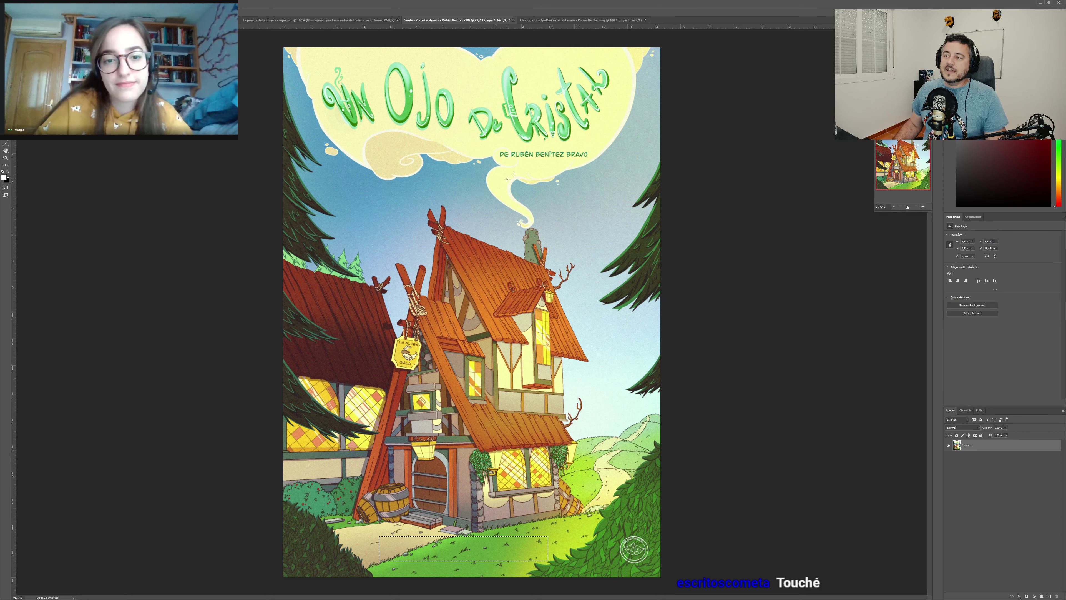
{"action": "left_click_drag", "start_coordinate": [486, 164], "coordinate": [560, 232]}
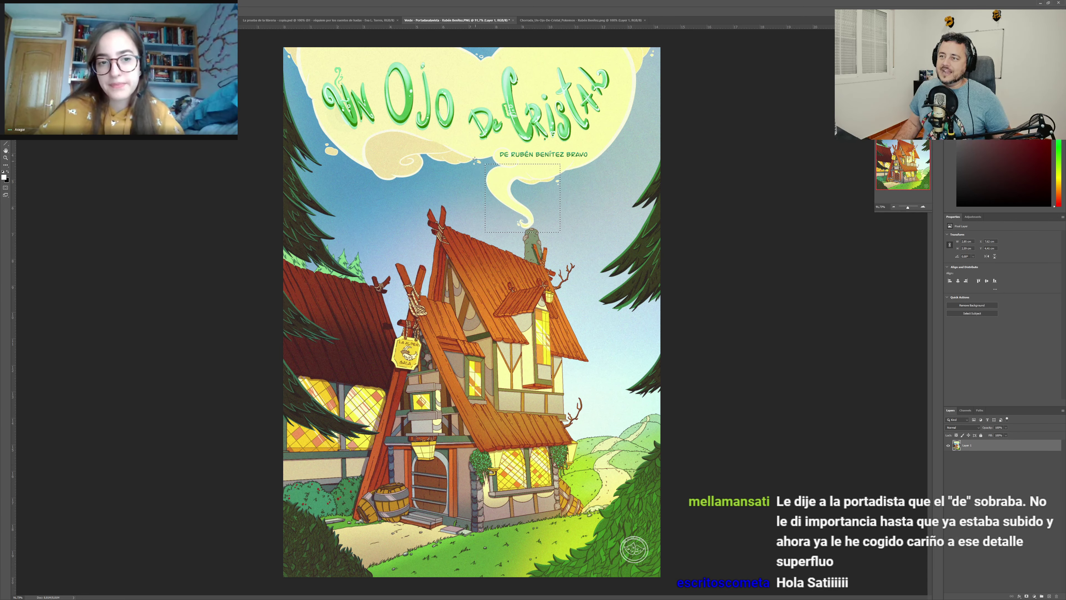
{"action": "left_click", "coordinate": [498, 144]}
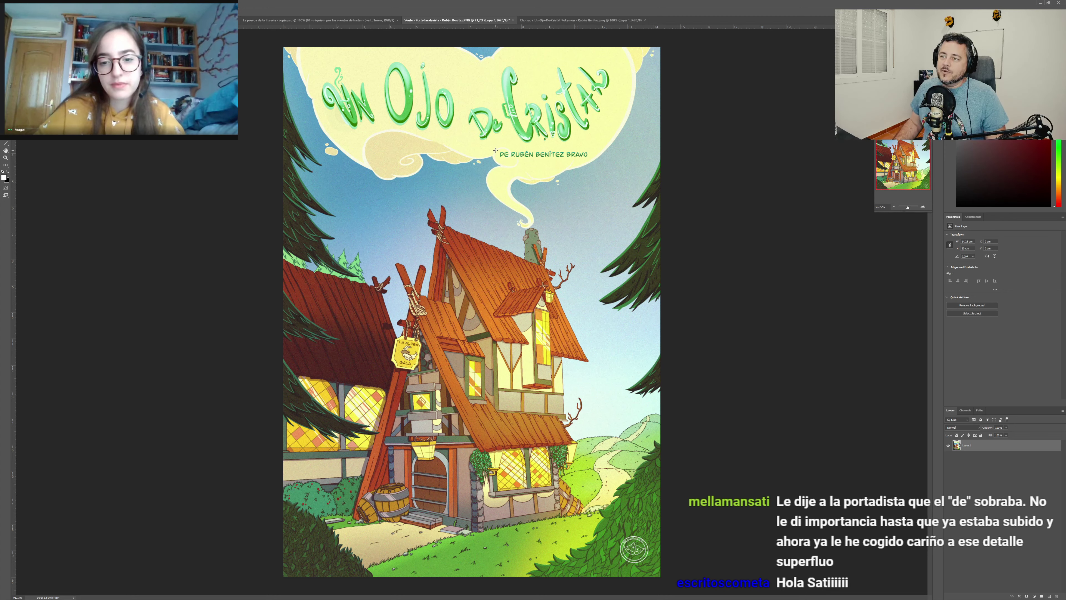
{"action": "left_click_drag", "start_coordinate": [495, 149], "coordinate": [510, 159]}
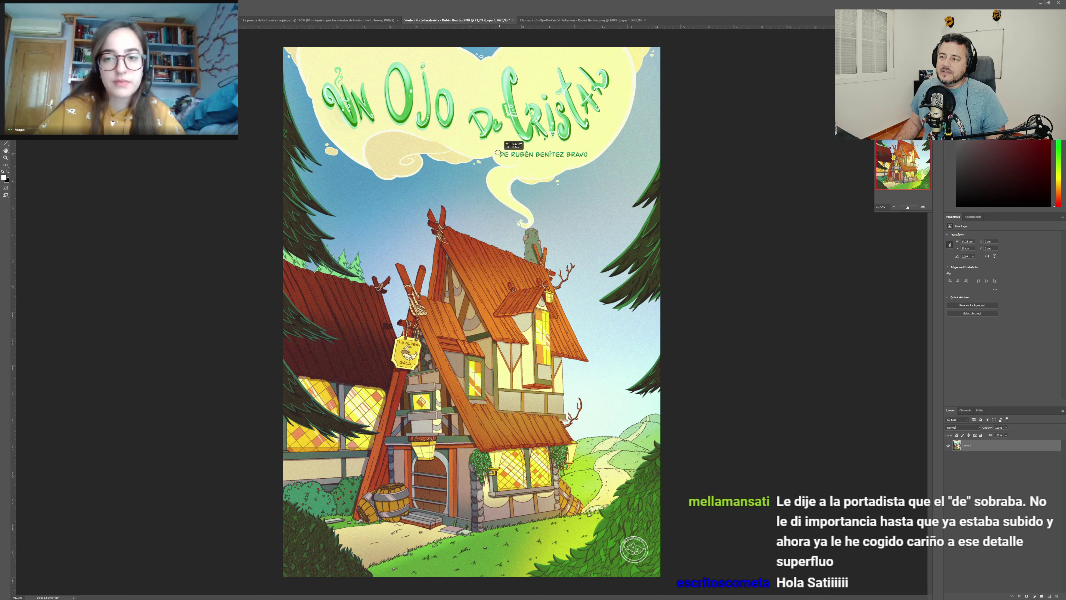
{"action": "left_click", "coordinate": [506, 172]}
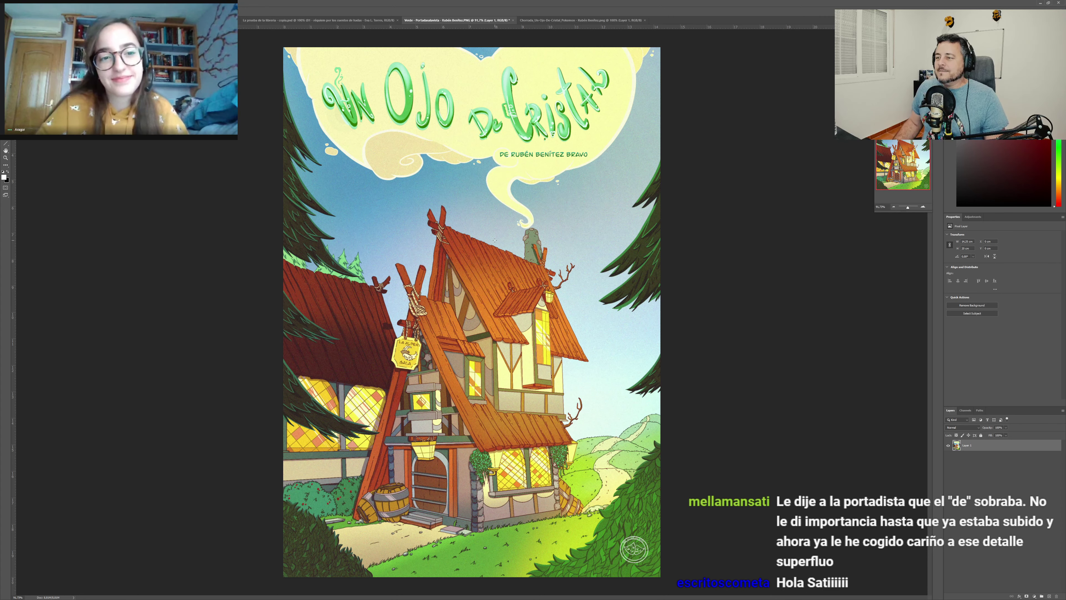
{"action": "scroll", "coordinate": [486, 227], "scroll_direction": "up", "scroll_amount": 1}
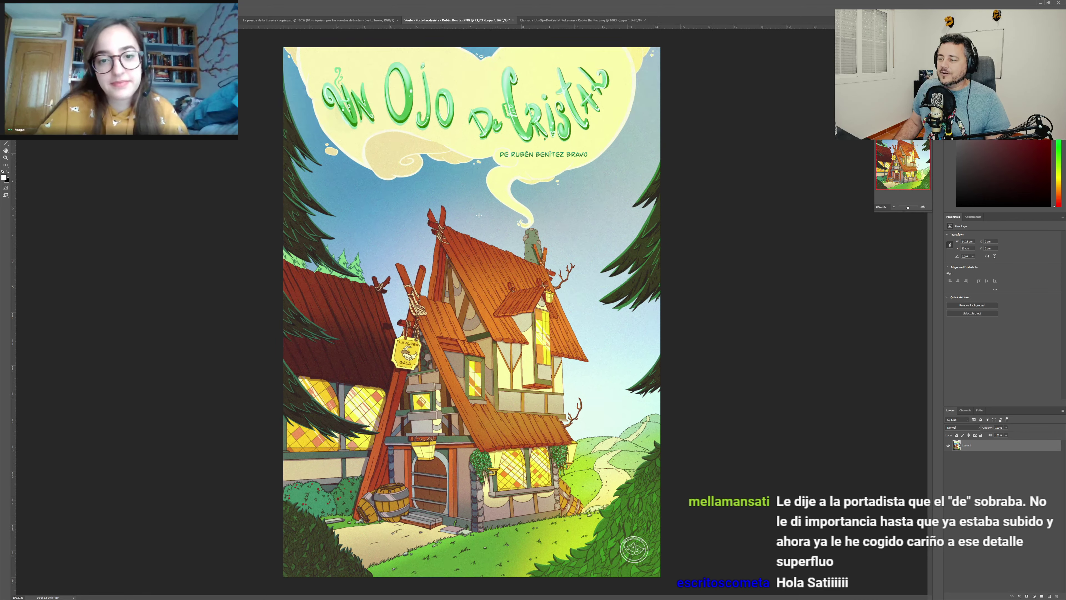
{"action": "scroll", "coordinate": [479, 215], "scroll_direction": "up", "scroll_amount": 2}
{"action": "scroll", "coordinate": [478, 215], "scroll_direction": "up", "scroll_amount": 2}
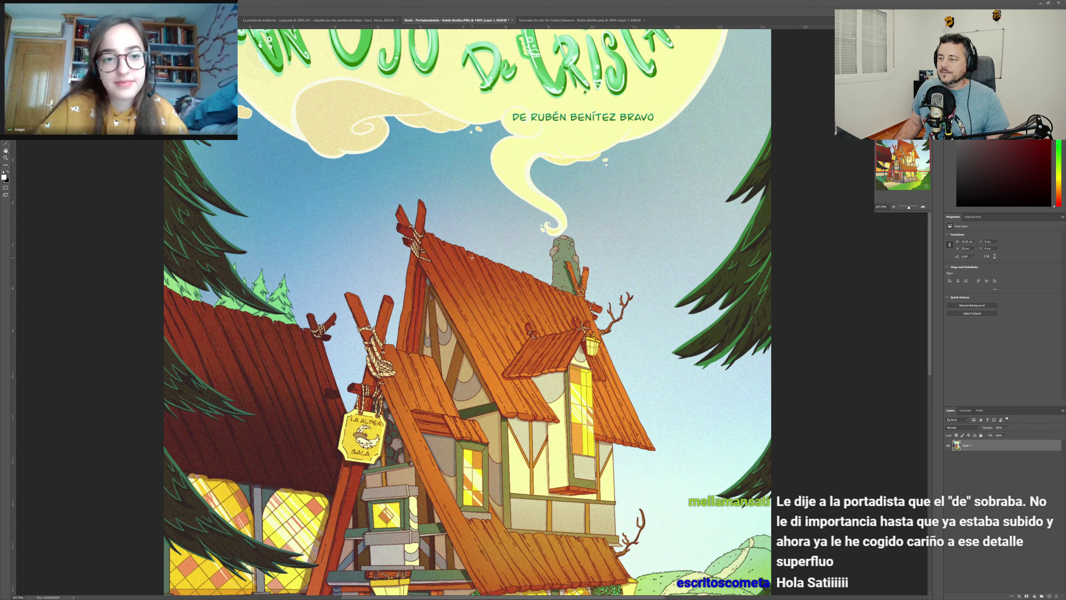
Step: Pan down to the house's lower part, box the hanging sign with a marquee, then deselect
{"action": "left_click_drag", "start_coordinate": [479, 385], "coordinate": [499, 203]}
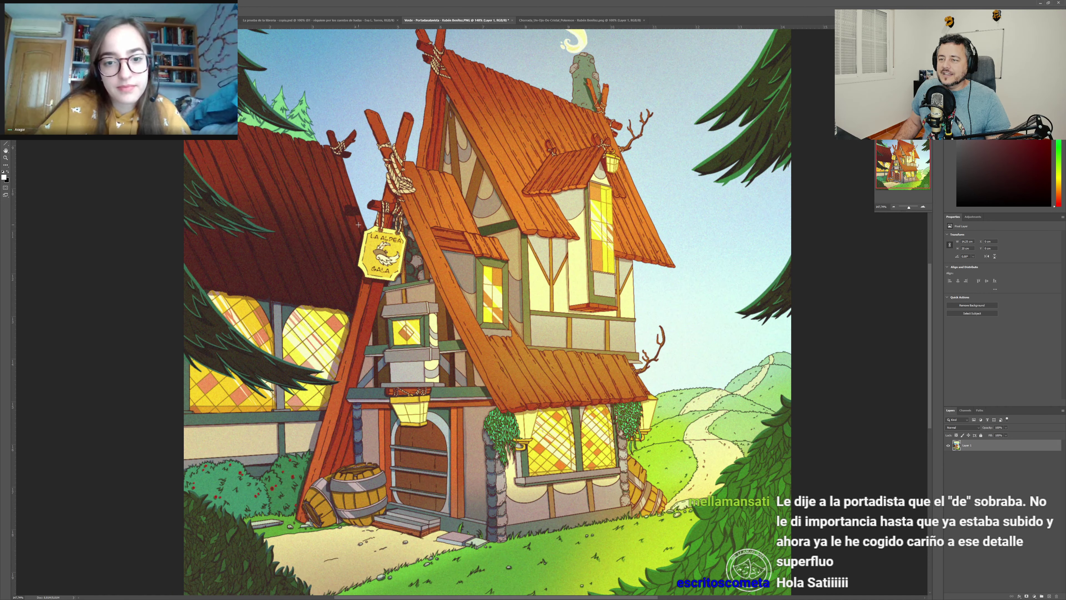
{"action": "left_click_drag", "start_coordinate": [358, 224], "coordinate": [412, 293]}
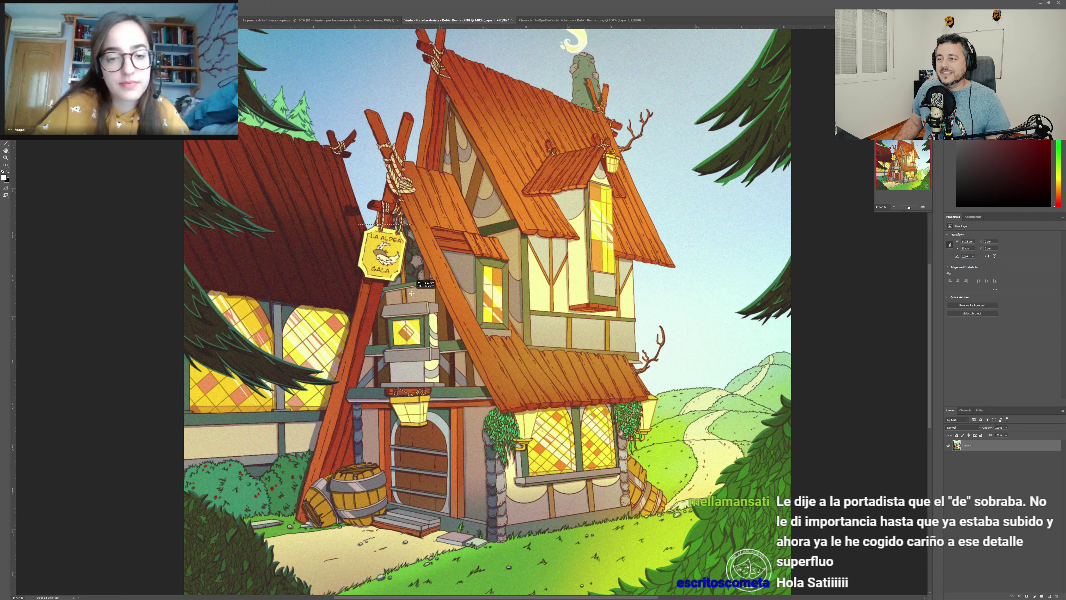
{"action": "left_click", "coordinate": [412, 292]}
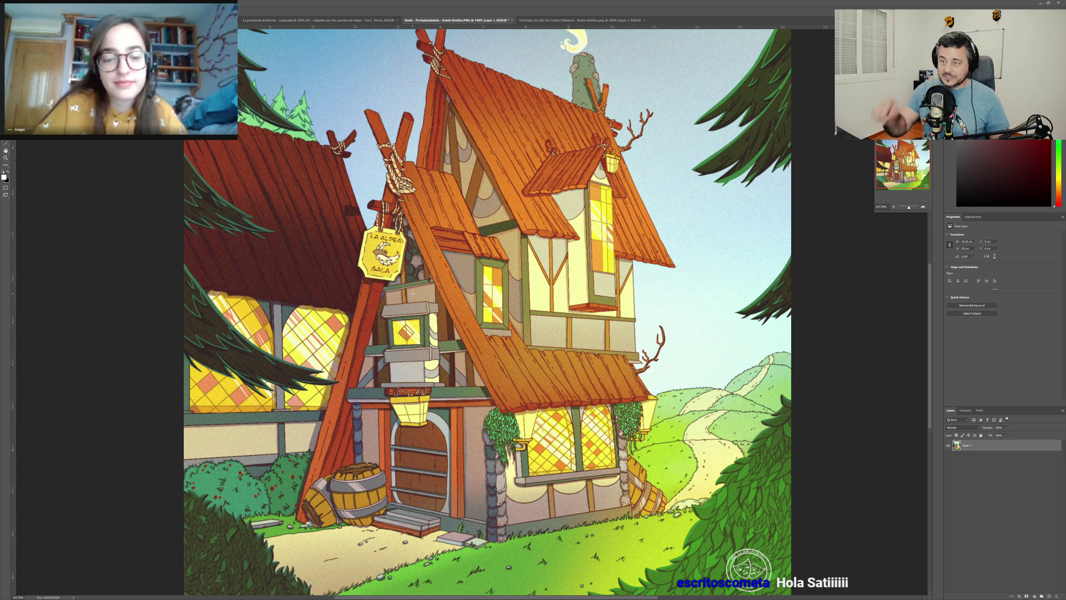
{"action": "scroll", "coordinate": [353, 287], "scroll_direction": "up", "scroll_amount": 1}
{"action": "scroll", "coordinate": [353, 288], "scroll_direction": "up", "scroll_amount": 3}
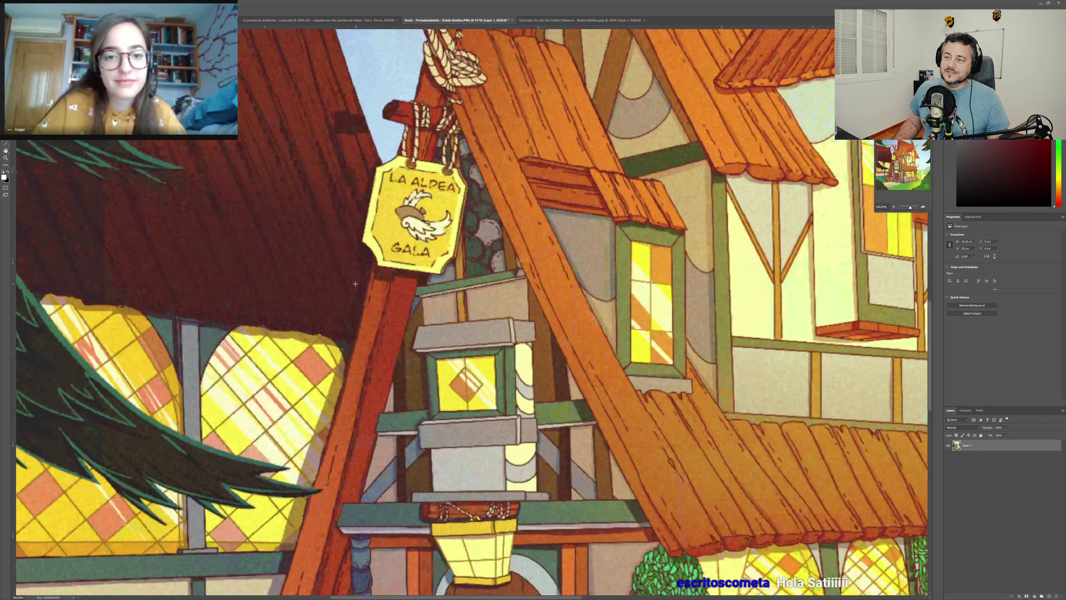
{"action": "left_click_drag", "start_coordinate": [373, 225], "coordinate": [394, 270]}
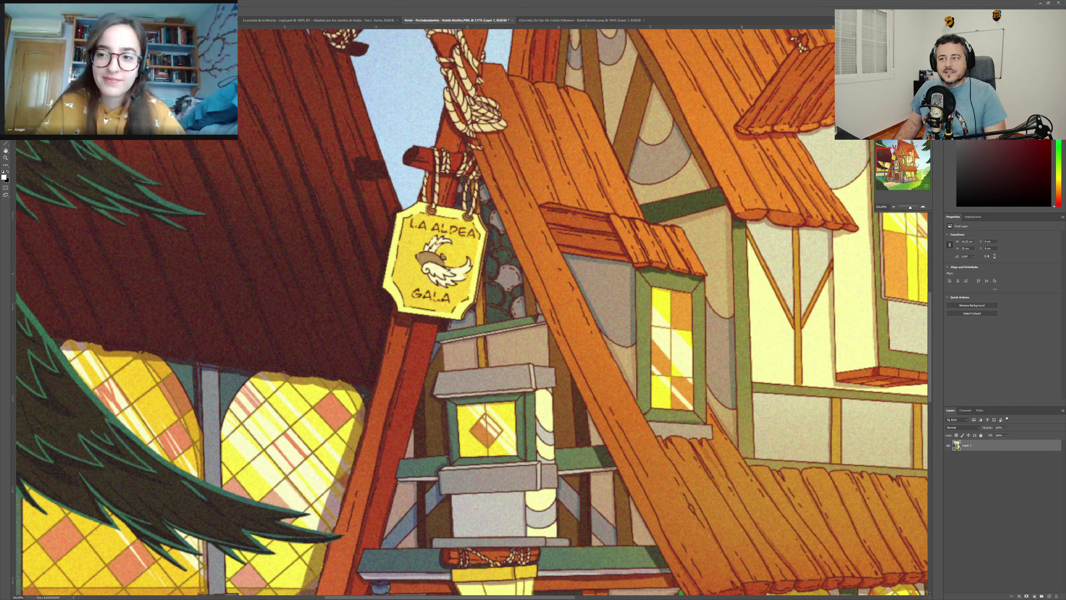
{"action": "scroll", "coordinate": [566, 322], "scroll_direction": "down", "scroll_amount": 2}
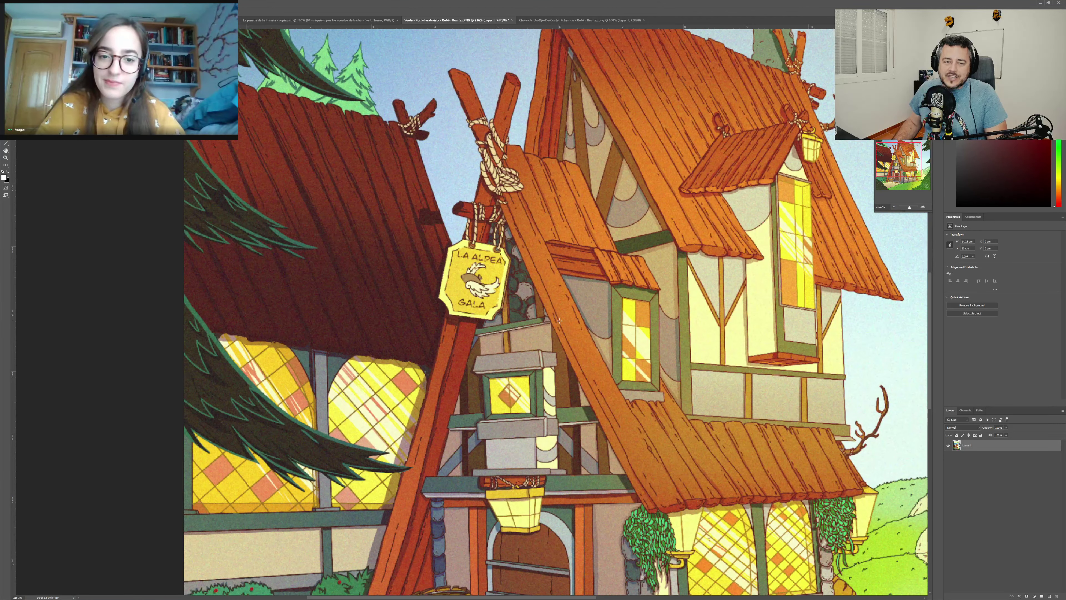
{"action": "scroll", "coordinate": [559, 320], "scroll_direction": "down", "scroll_amount": 1}
{"action": "scroll", "coordinate": [559, 320], "scroll_direction": "down", "scroll_amount": 1}
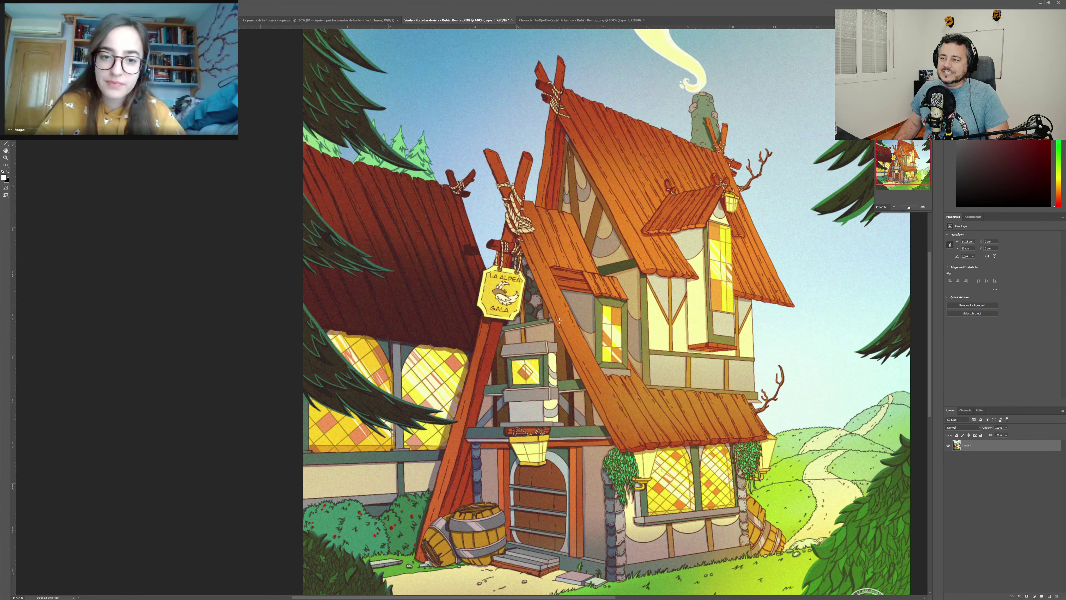
Step: Pan the canvas to centre the house in the view
{"action": "left_click_drag", "start_coordinate": [575, 359], "coordinate": [499, 344]}
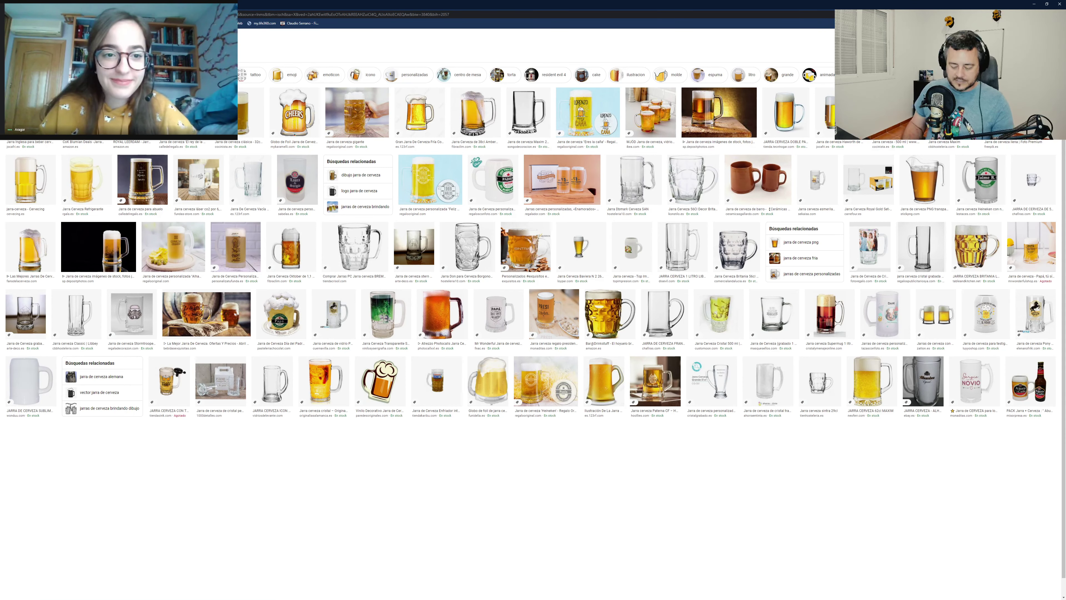
Step: Search images for Asterix, preview results, and open the Lecturas 'Astérix en Bélgica' article
{"action": "key", "text": "Return"}
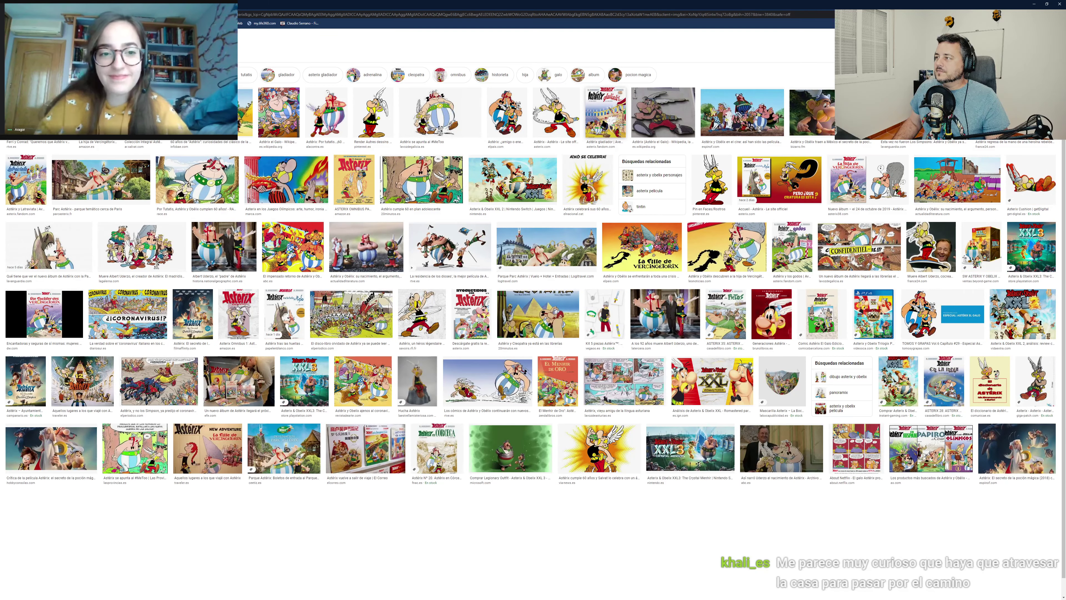
{"action": "left_click", "coordinate": [923, 117]}
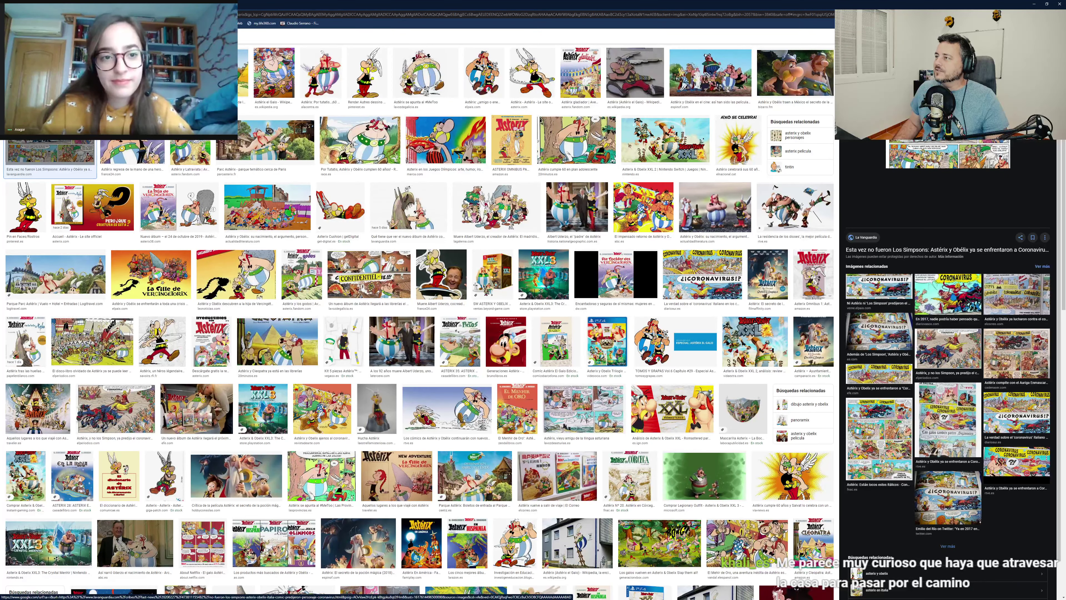
{"action": "key", "text": "Escape"}
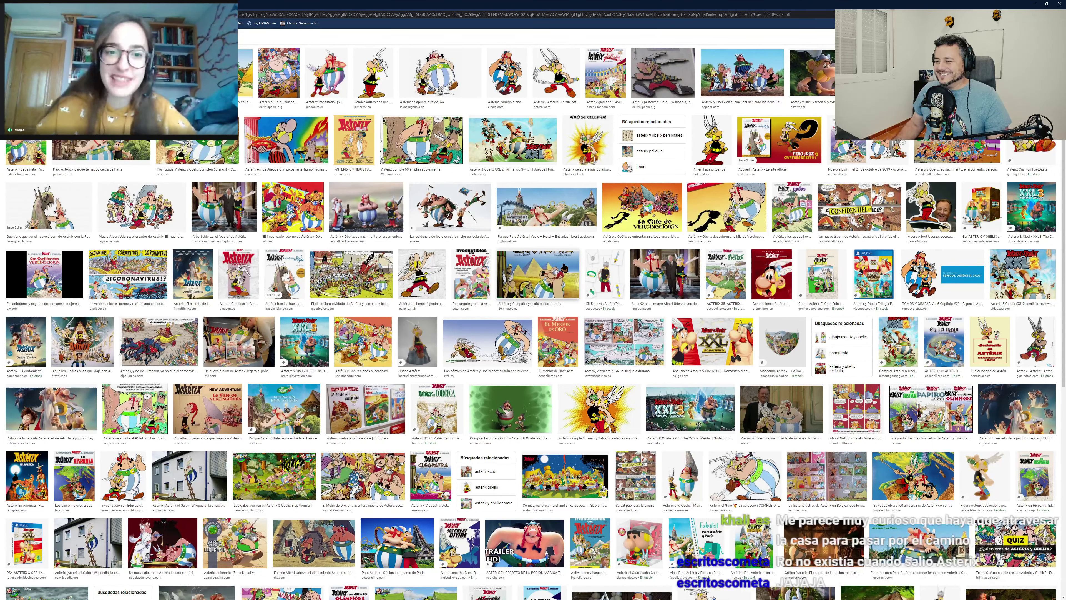
{"action": "left_click", "coordinate": [845, 487]}
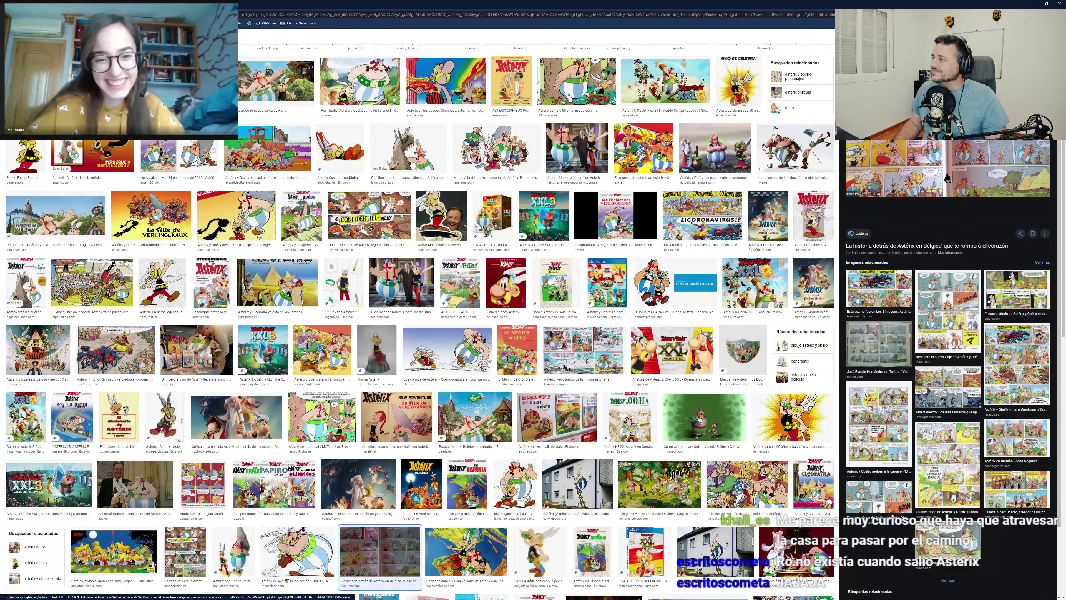
{"action": "left_click", "coordinate": [1014, 184]}
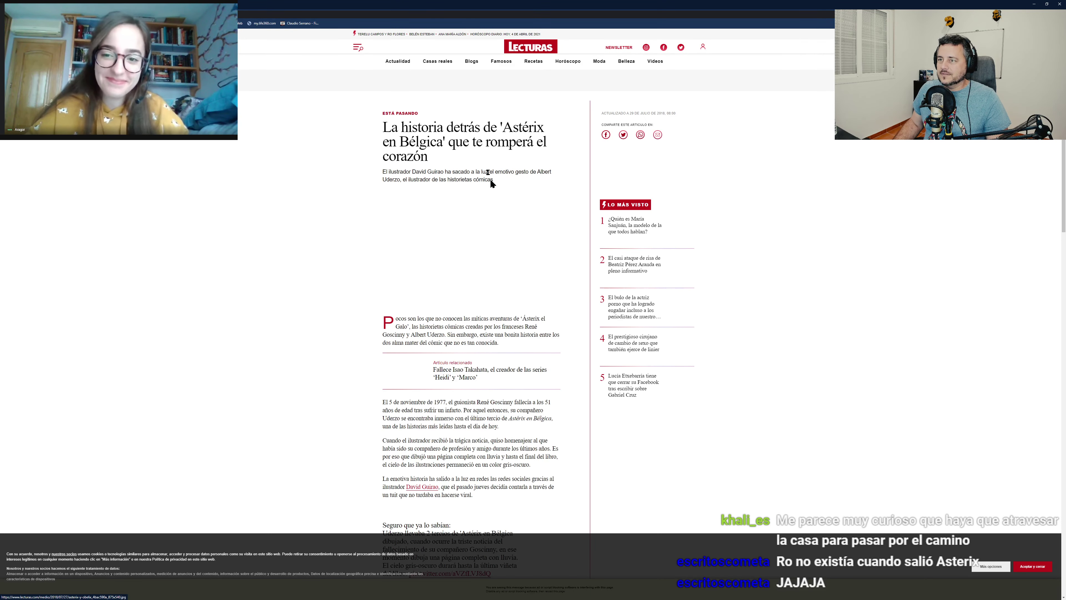
Step: Enlarge the article's comic page image, then go back to the Photoshop cover
{"action": "left_click", "coordinate": [520, 283]}
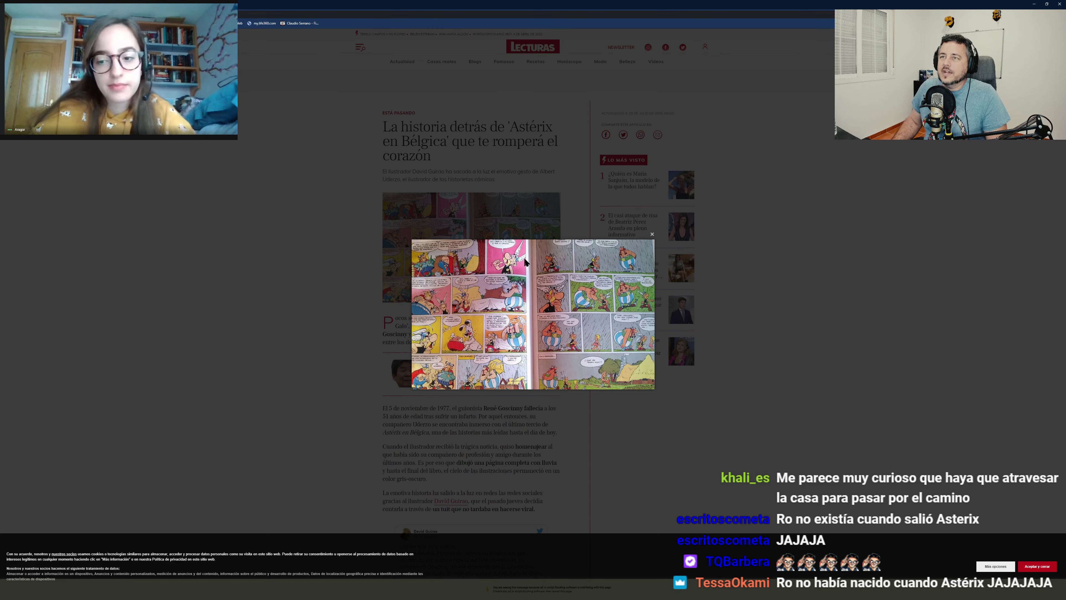
{"action": "left_click", "coordinate": [1034, 4]}
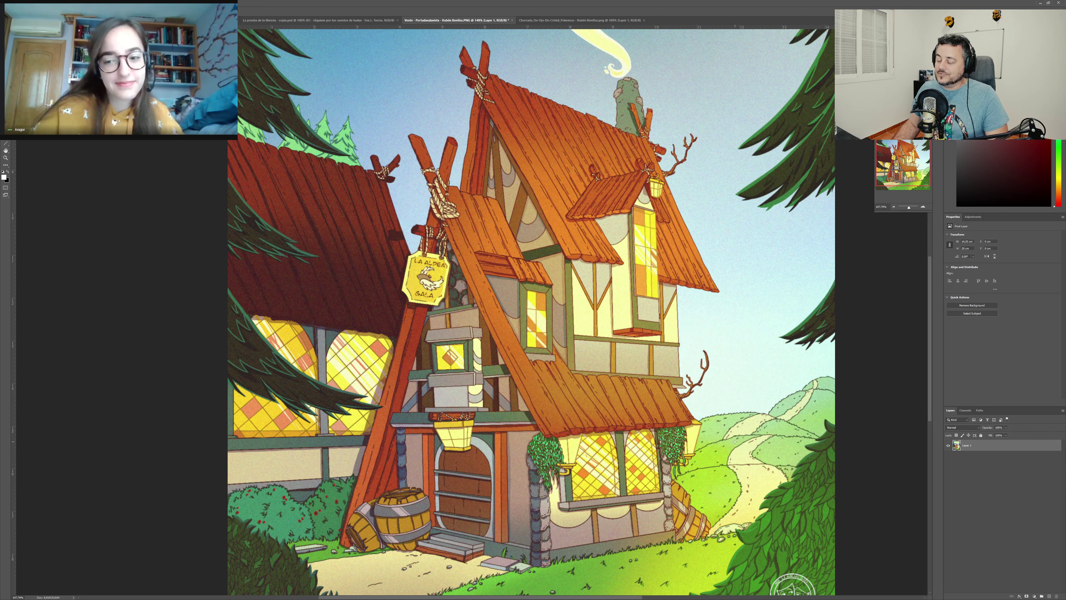
Step: Scroll the view, then marquee the left roof beside the sign and the hillside right of the house
{"action": "scroll", "coordinate": [693, 441], "scroll_direction": "down", "scroll_amount": 1}
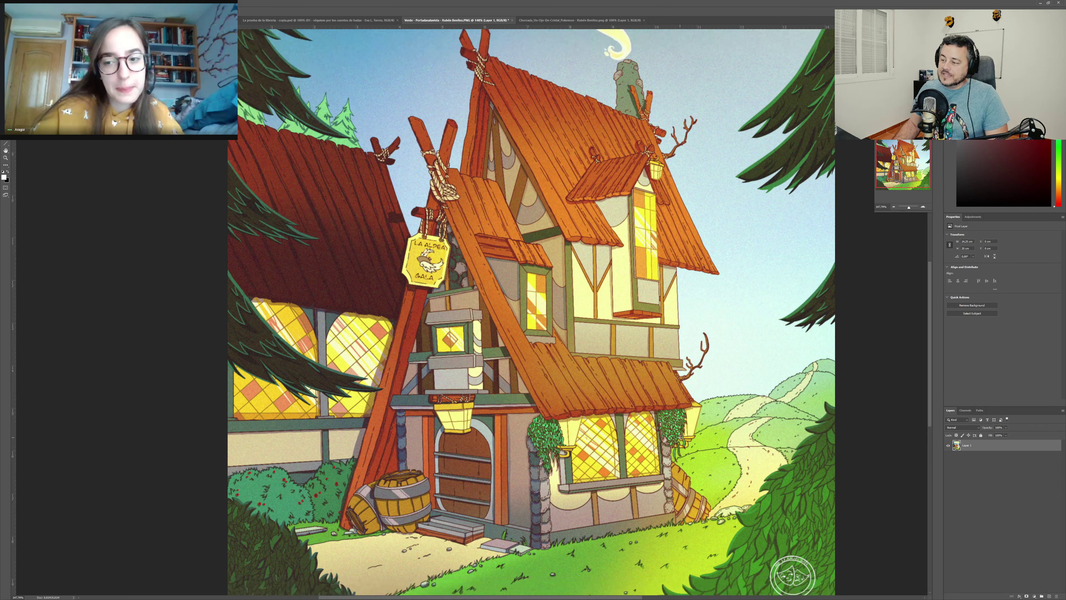
{"action": "scroll", "coordinate": [684, 438], "scroll_direction": "down", "scroll_amount": 2}
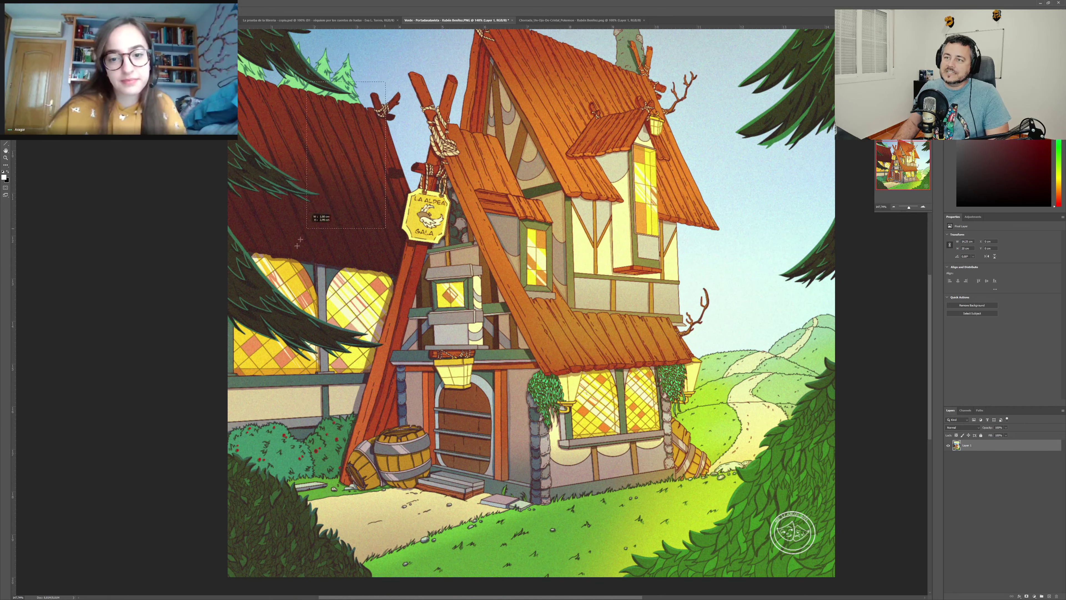
{"action": "left_click_drag", "start_coordinate": [385, 82], "coordinate": [213, 440]}
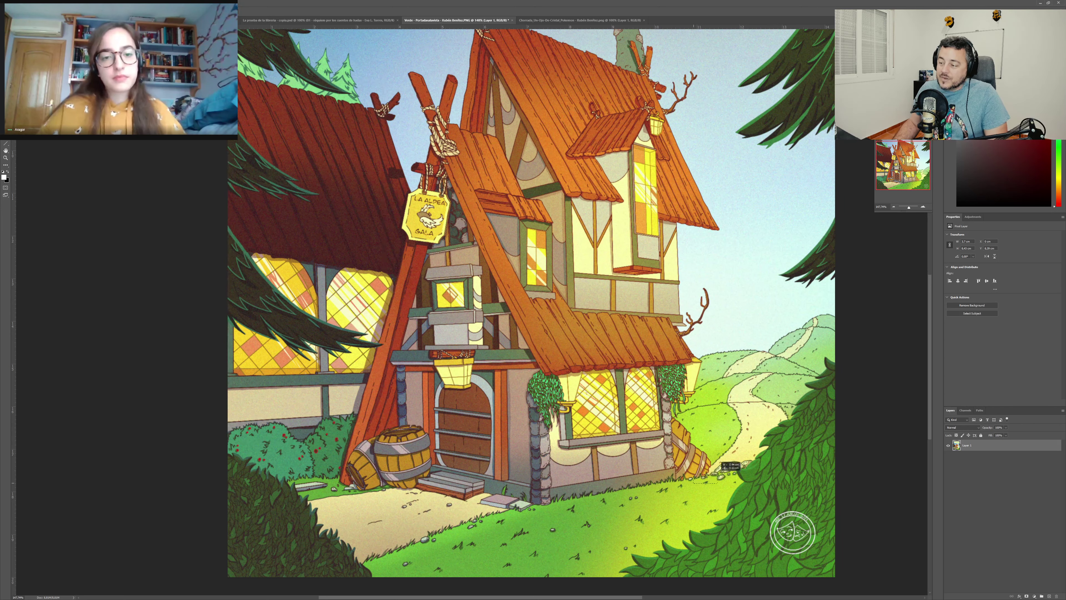
{"action": "left_click_drag", "start_coordinate": [712, 477], "coordinate": [841, 297]}
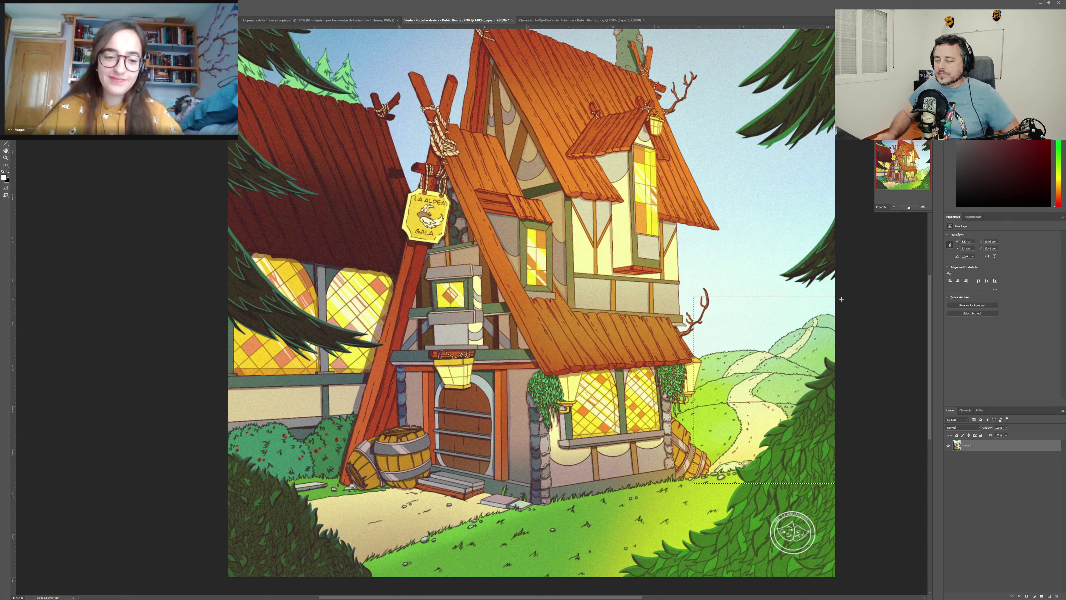
Step: Swap the hillside selection for marquees of the lower-right area, then the house, hiding the outline
{"action": "left_click", "coordinate": [642, 478]}
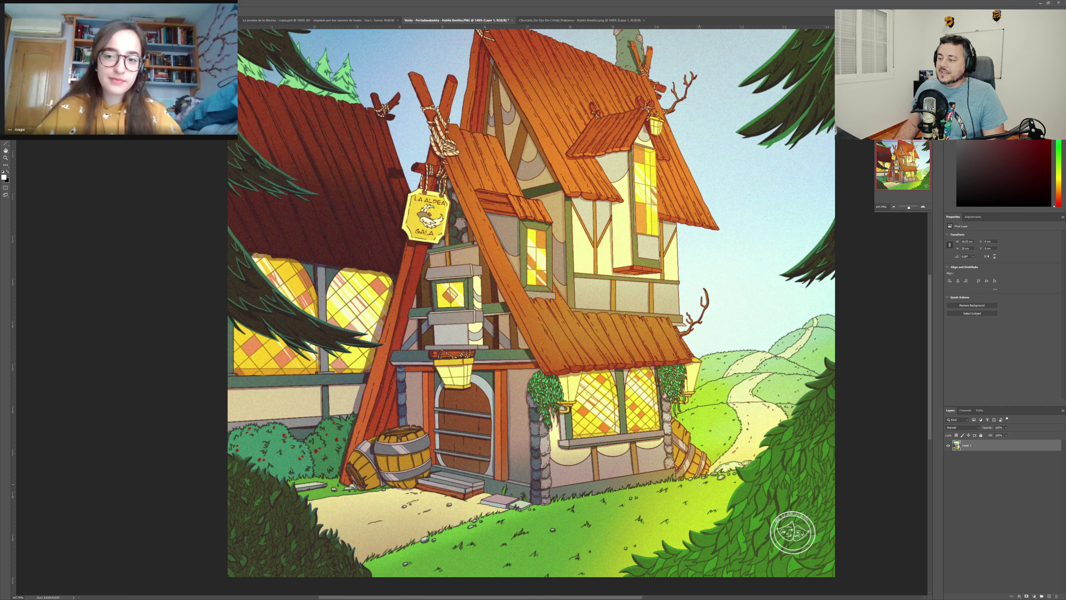
{"action": "left_click_drag", "start_coordinate": [700, 484], "coordinate": [836, 302]}
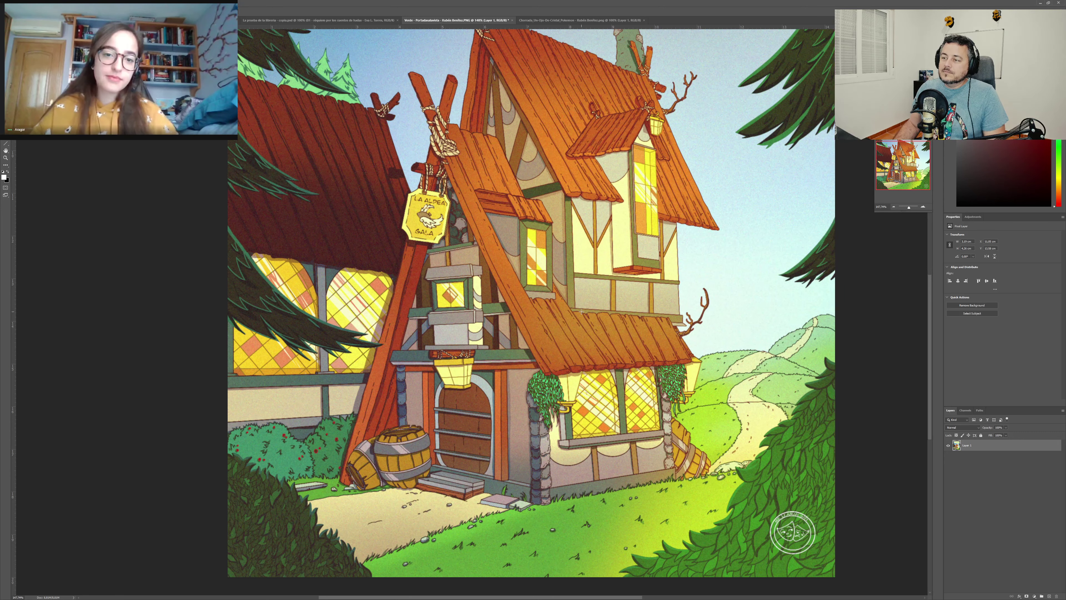
{"action": "left_click", "coordinate": [439, 171]}
{"action": "left_click_drag", "start_coordinate": [383, 140], "coordinate": [660, 499]}
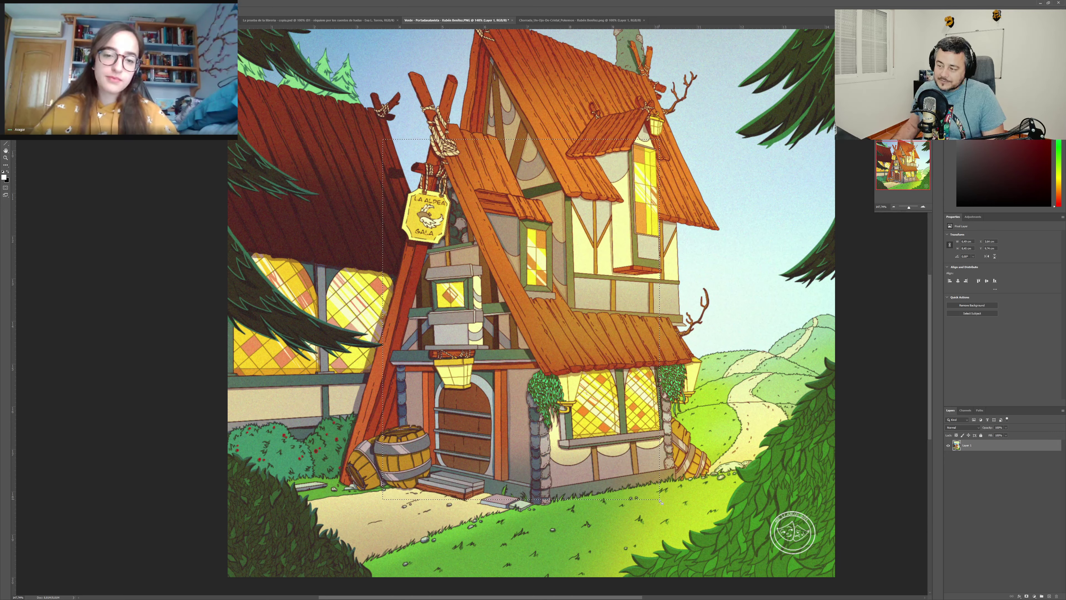
{"action": "key", "text": "ctrl+h"}
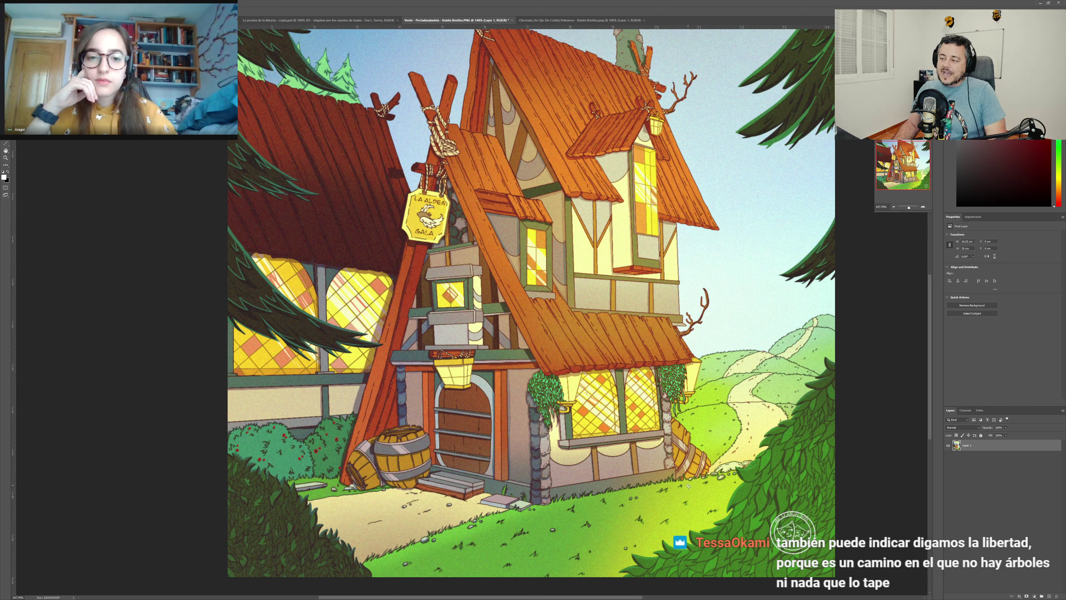
Step: Marquee and clear another lower-right area, then zoom out and pan up to the title
{"action": "left_click_drag", "start_coordinate": [691, 489], "coordinate": [840, 296]}
{"action": "left_click", "coordinate": [613, 318]}
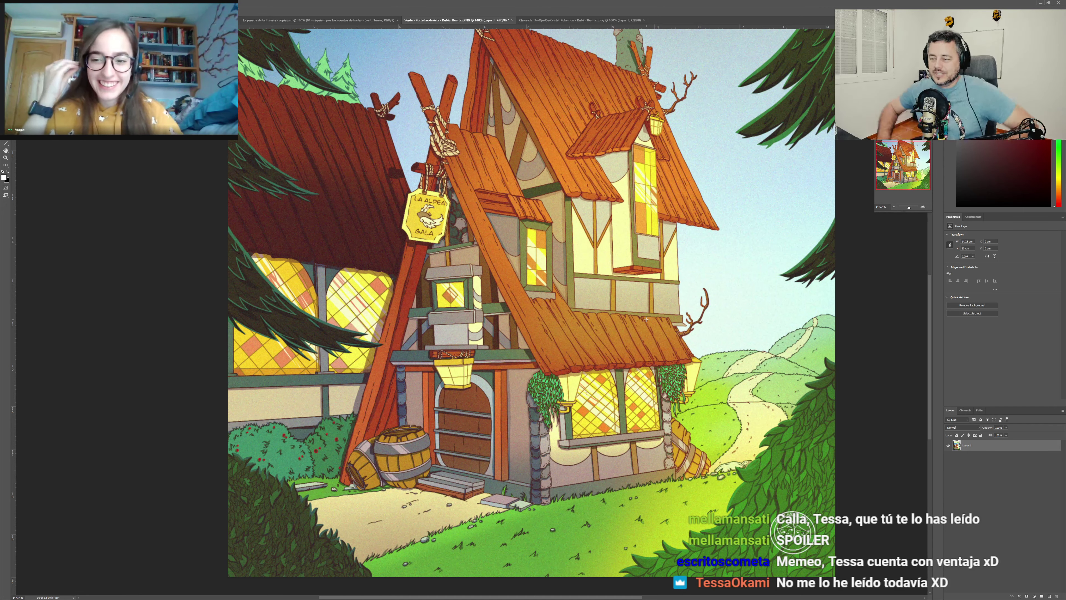
{"action": "scroll", "coordinate": [635, 392], "scroll_direction": "down", "scroll_amount": 3}
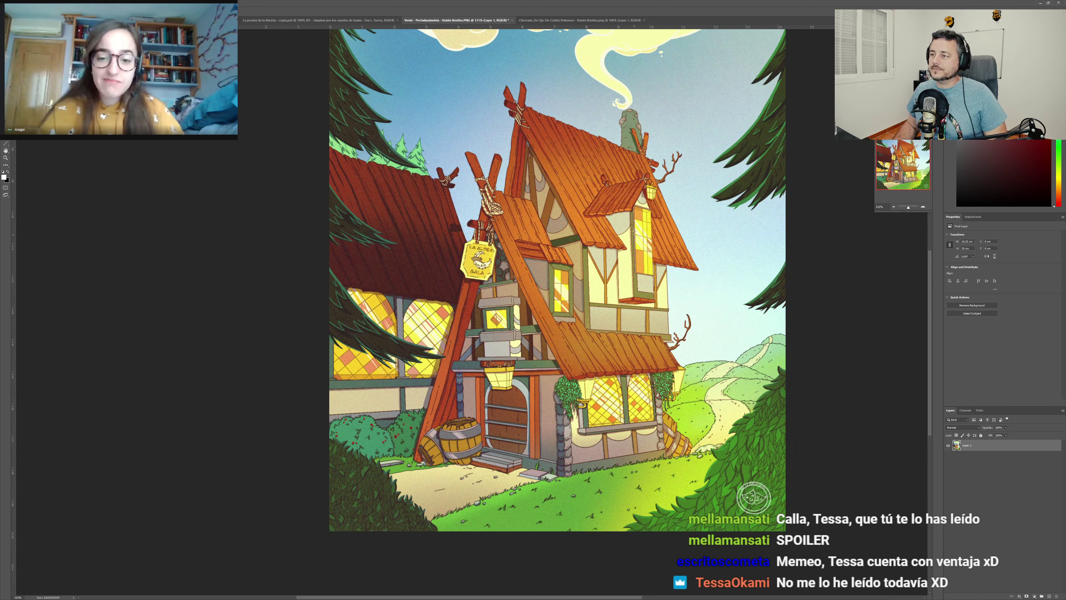
{"action": "left_click_drag", "start_coordinate": [601, 158], "coordinate": [621, 268]}
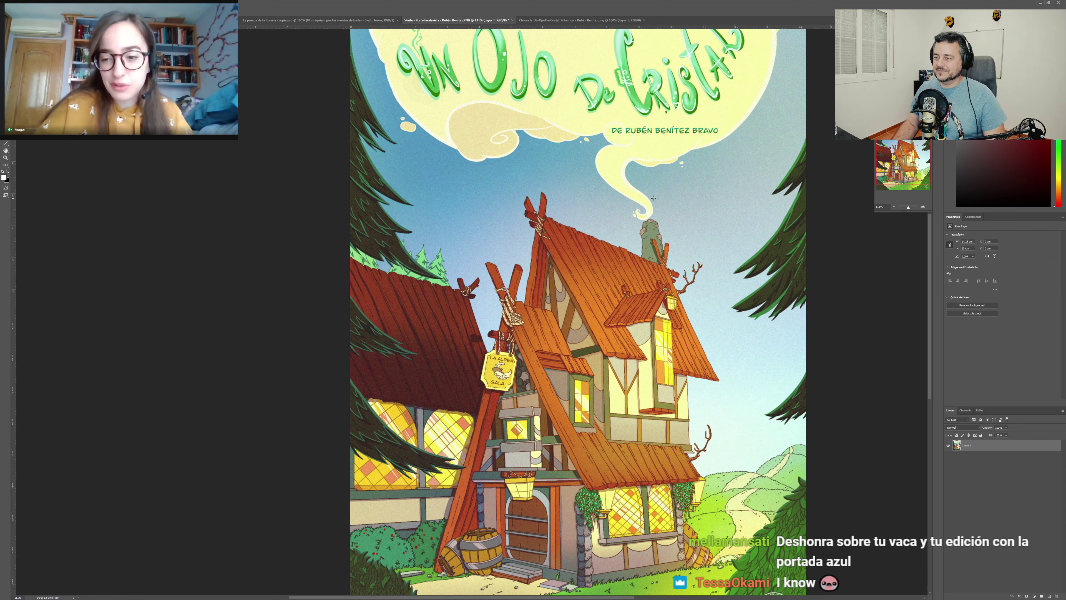
Step: Zoom in on the lower-right mask logo, enclose it in a ~1.1 × 1.05 cm marquee, and zoom out
{"action": "scroll", "coordinate": [555, 278], "scroll_direction": "down", "scroll_amount": 2}
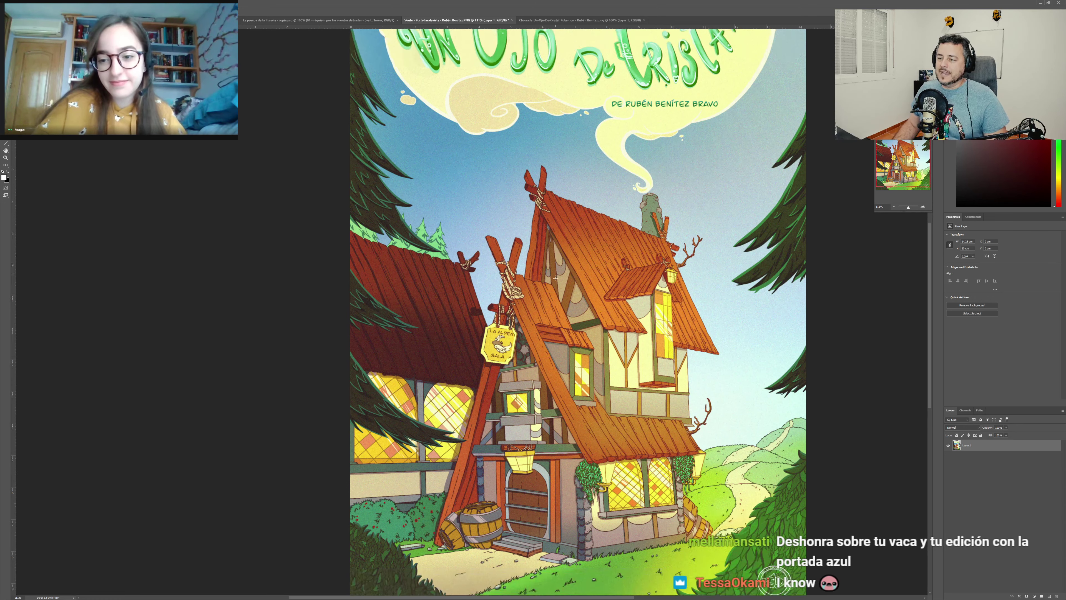
{"action": "scroll", "coordinate": [555, 278], "scroll_direction": "down", "scroll_amount": 3}
{"action": "scroll", "coordinate": [555, 277], "scroll_direction": "down", "scroll_amount": 3}
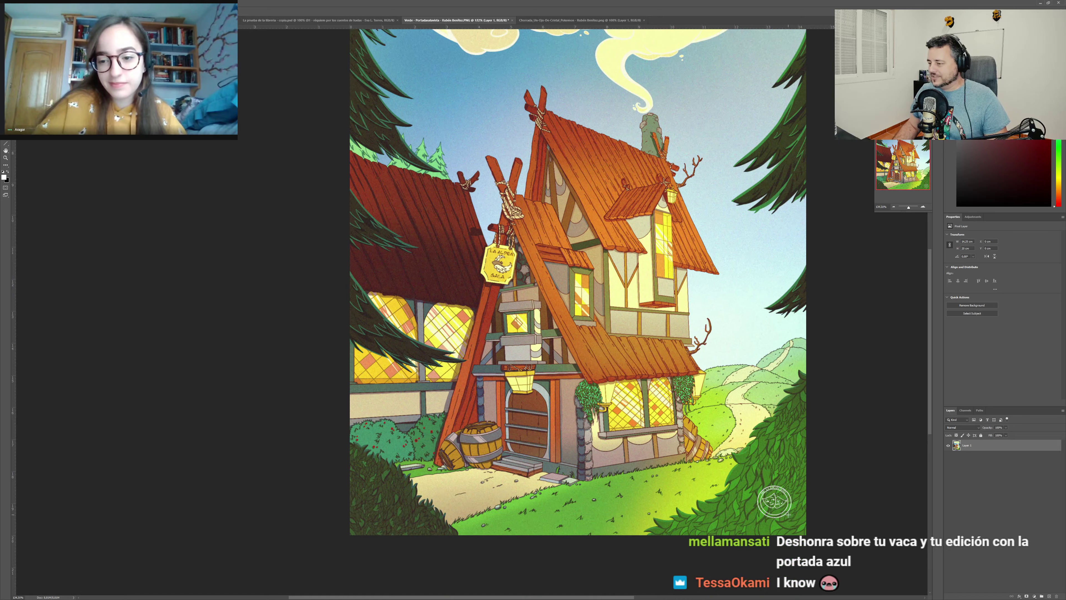
{"action": "scroll", "coordinate": [788, 514], "scroll_direction": "up", "scroll_amount": 5}
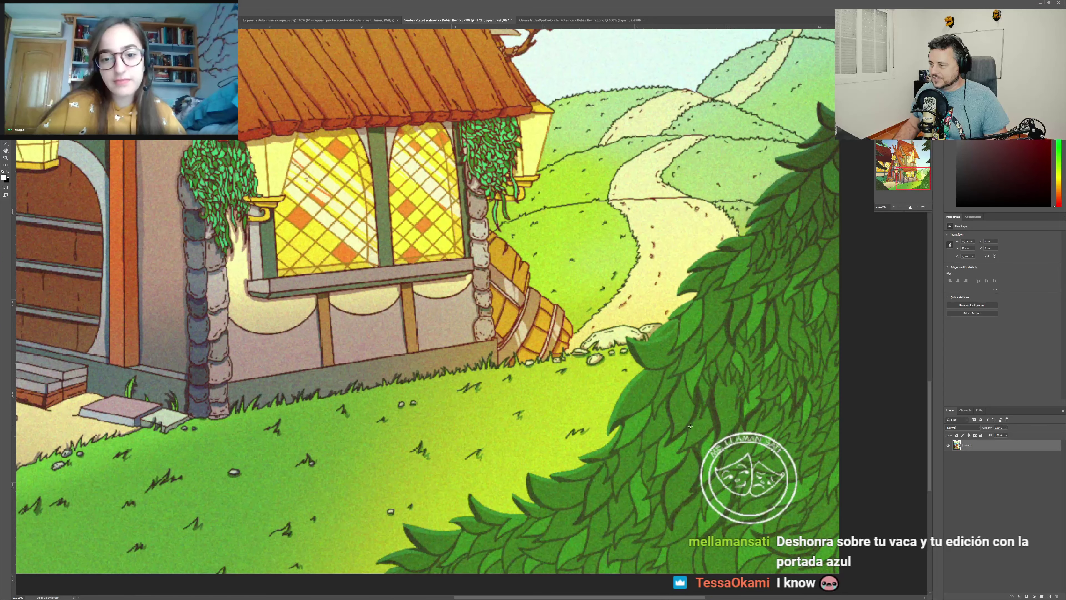
{"action": "mouse_move", "coordinate": [694, 432]}
{"action": "left_mouse_down"}
{"action": "mouse_move", "coordinate": [798, 526]}
{"action": "mouse_move", "coordinate": [699, 431]}
{"action": "left_mouse_up"}
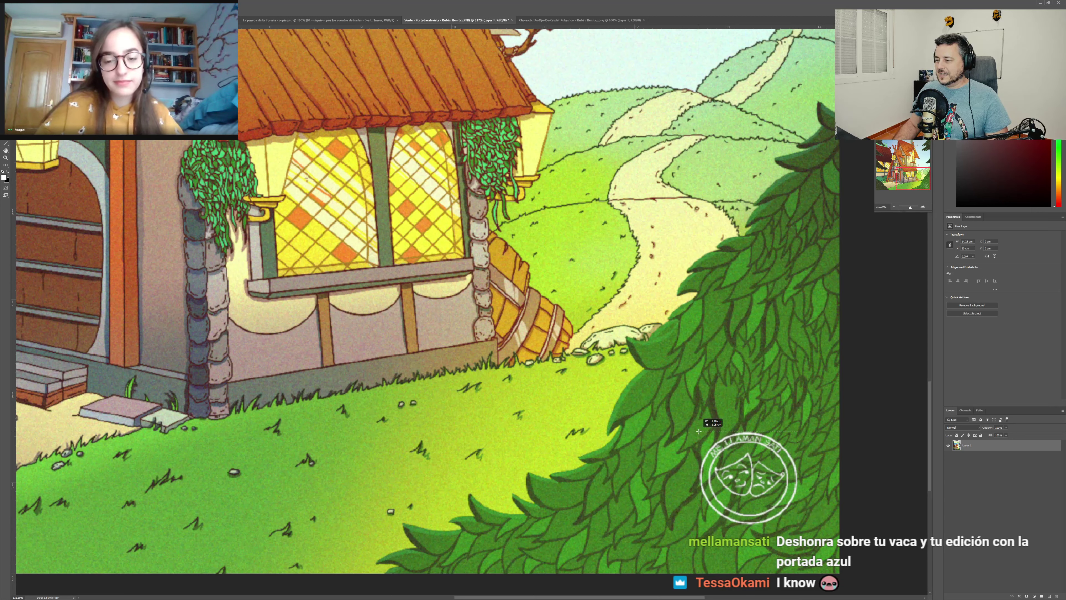
{"action": "left_click_drag", "start_coordinate": [698, 431], "coordinate": [798, 526]}
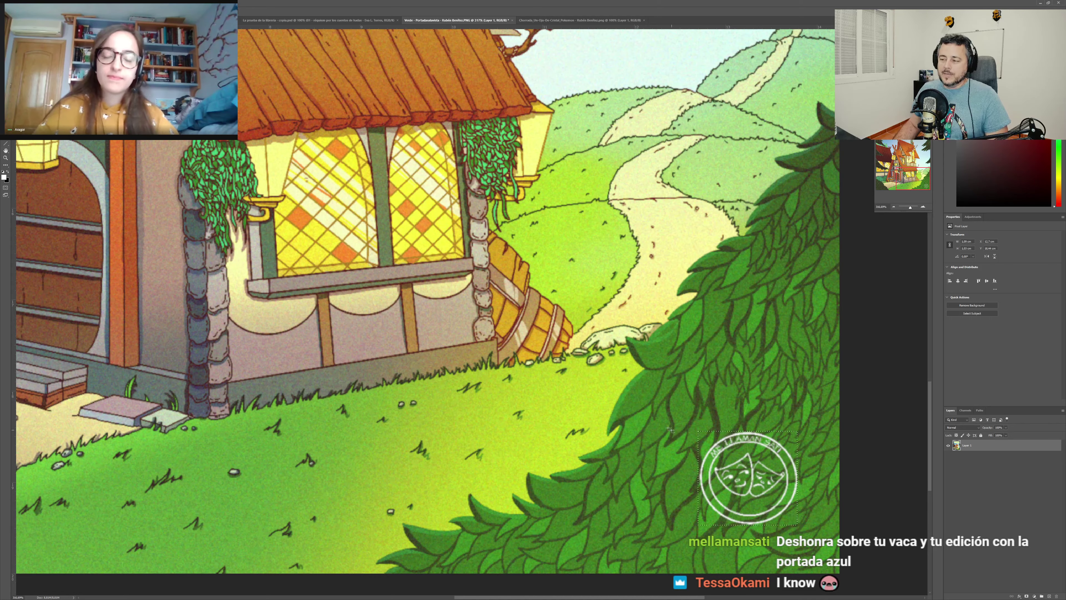
{"action": "scroll", "coordinate": [670, 429], "scroll_direction": "down", "scroll_amount": 2}
{"action": "scroll", "coordinate": [667, 427], "scroll_direction": "down", "scroll_amount": 2}
{"action": "scroll", "coordinate": [662, 424], "scroll_direction": "down", "scroll_amount": 2}
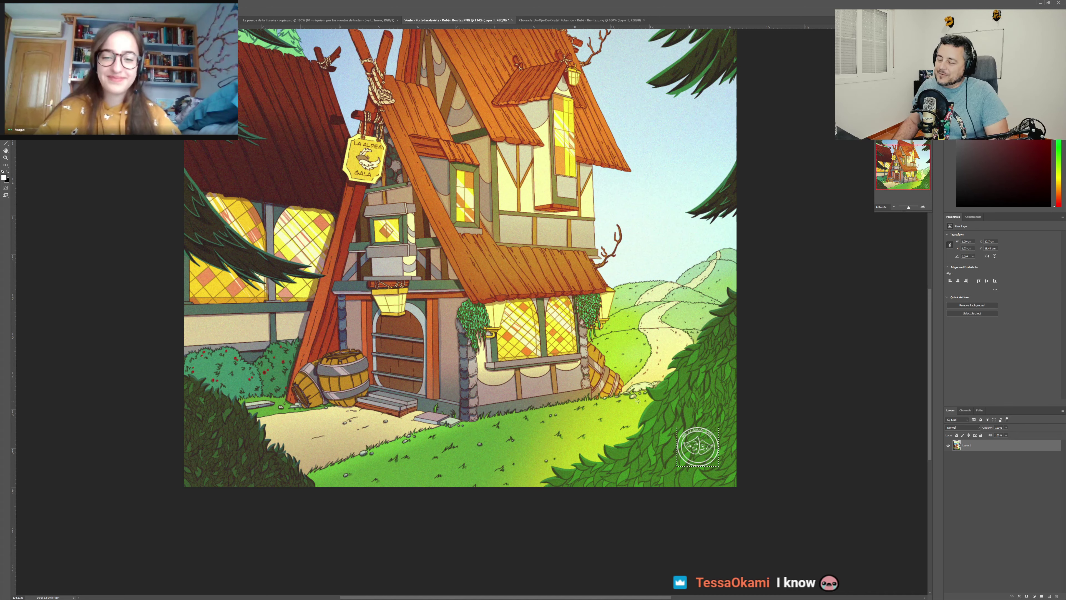
Step: Zoom in and out until the whole cover, smoke-cloud title to grassy foreground, fits the window
{"action": "scroll", "coordinate": [630, 390], "scroll_direction": "up", "scroll_amount": 2}
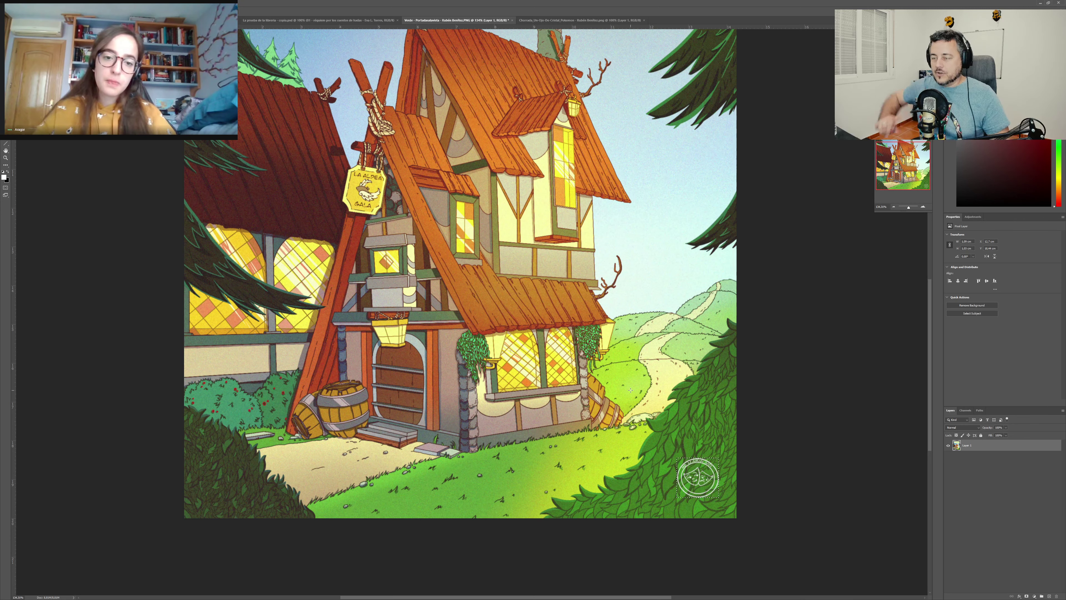
{"action": "scroll", "coordinate": [527, 232], "scroll_direction": "up", "scroll_amount": 3}
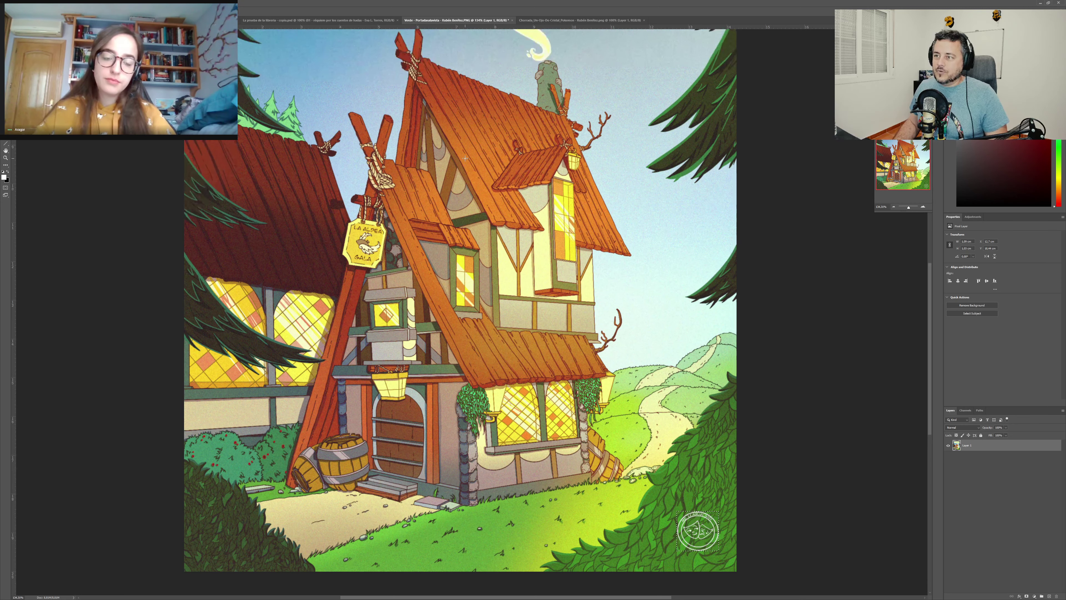
{"action": "scroll", "coordinate": [464, 158], "scroll_direction": "down", "scroll_amount": 3}
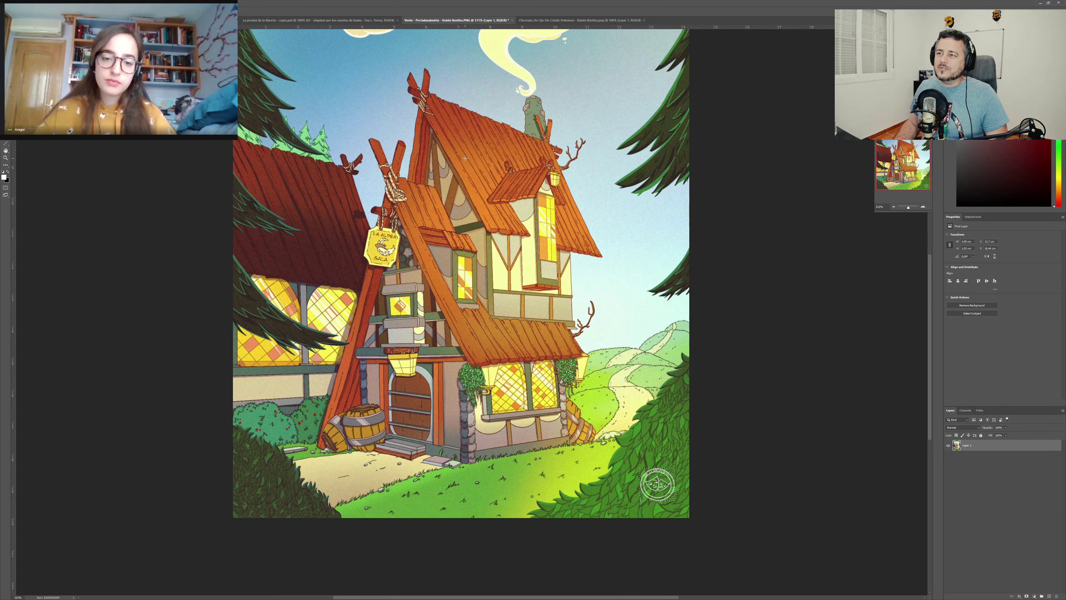
{"action": "scroll", "coordinate": [464, 158], "scroll_direction": "down", "scroll_amount": 1}
{"action": "scroll", "coordinate": [465, 158], "scroll_direction": "up", "scroll_amount": 1}
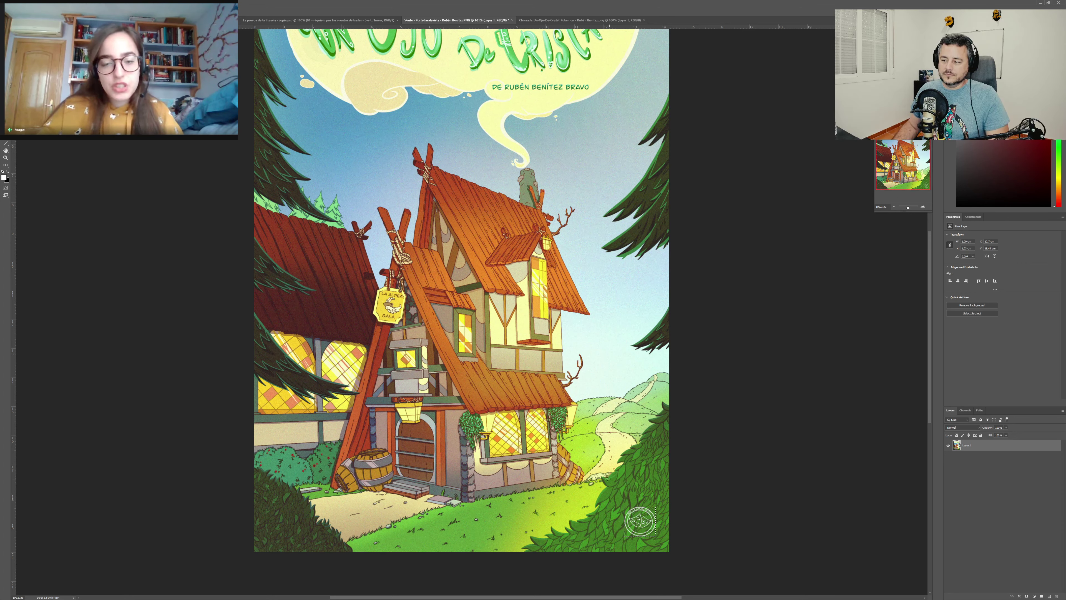
Step: Deselect the logo and zoom in on the leaded window, barrel, hill path and mask watermark
{"action": "key", "text": "ctrl+d"}
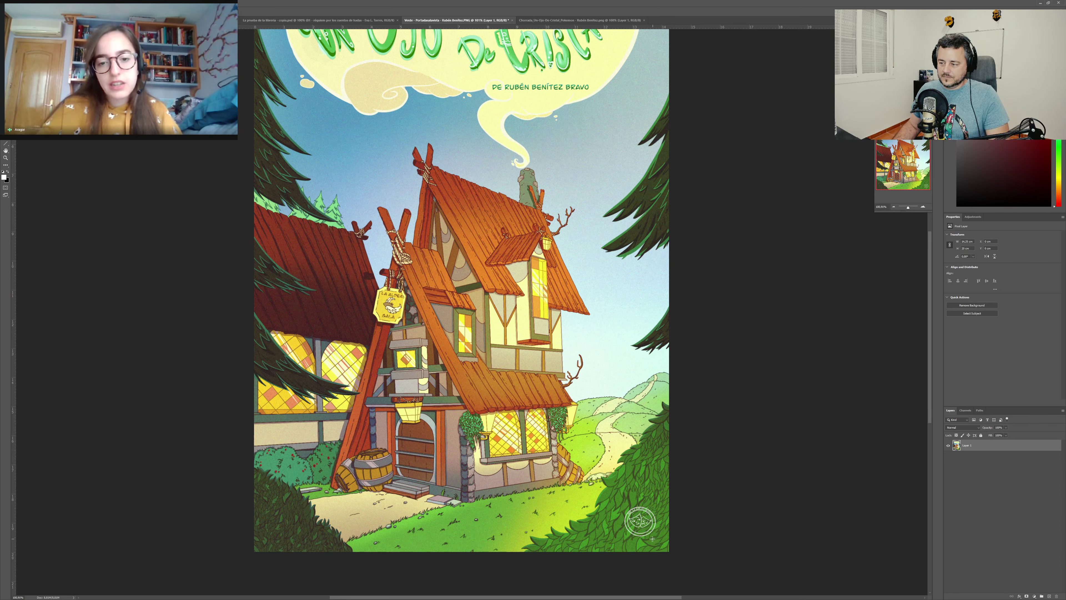
{"action": "scroll", "coordinate": [652, 538], "scroll_direction": "up", "scroll_amount": 2}
{"action": "scroll", "coordinate": [651, 538], "scroll_direction": "up", "scroll_amount": 2}
{"action": "scroll", "coordinate": [652, 538], "scroll_direction": "up", "scroll_amount": 2}
{"action": "scroll", "coordinate": [652, 538], "scroll_direction": "up", "scroll_amount": 2}
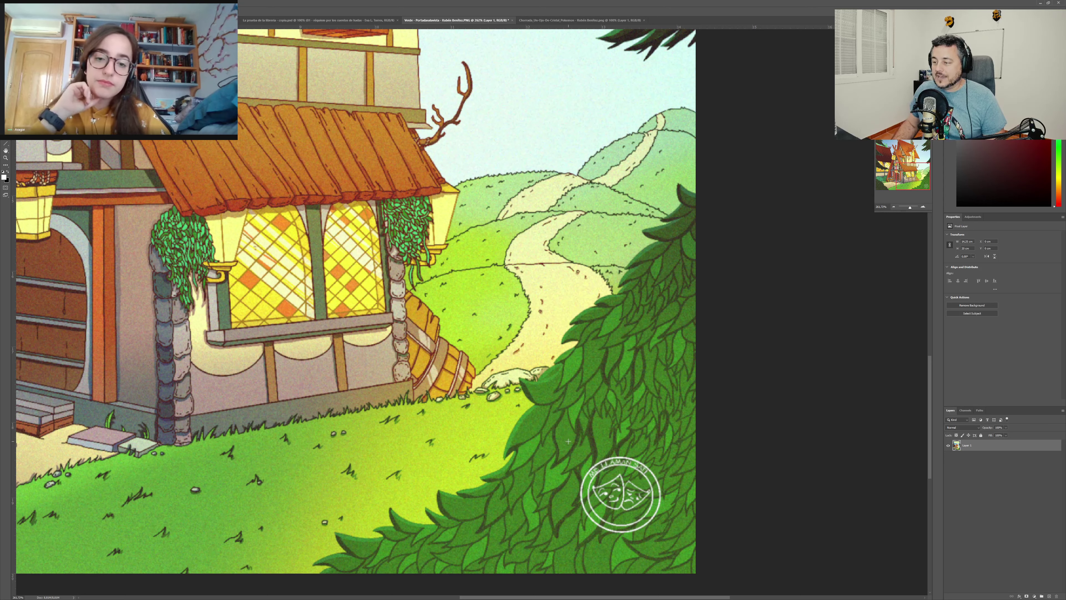
Step: Zoom out and pan up to reveal the title, smoke cloud and author credit
{"action": "scroll", "coordinate": [528, 399], "scroll_direction": "down", "scroll_amount": 1}
{"action": "scroll", "coordinate": [494, 358], "scroll_direction": "down", "scroll_amount": 1}
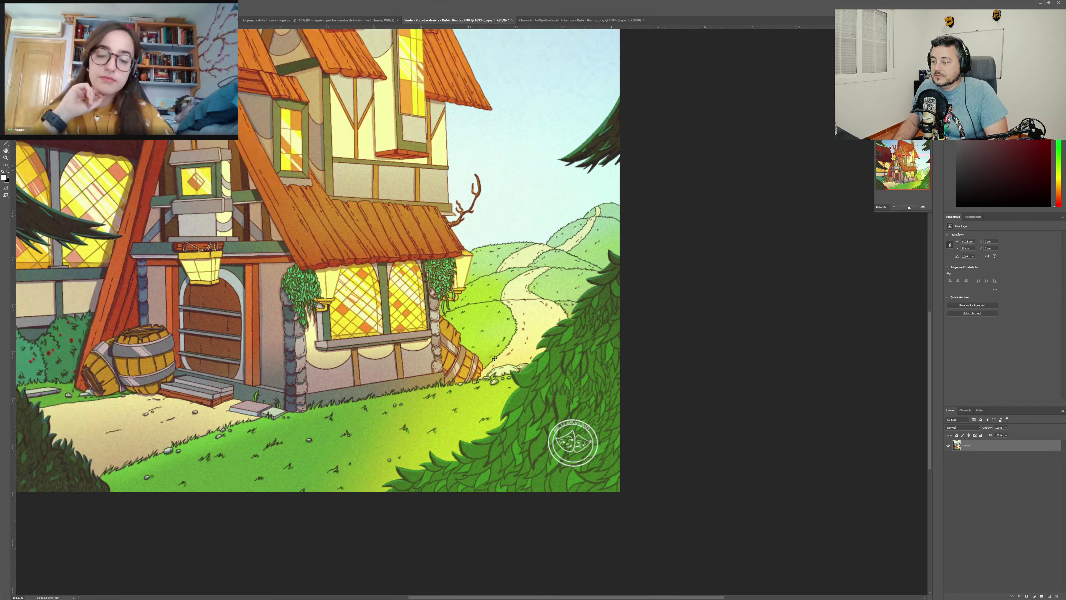
{"action": "scroll", "coordinate": [494, 358], "scroll_direction": "down", "scroll_amount": 1}
{"action": "left_click_drag", "start_coordinate": [481, 344], "coordinate": [615, 507]}
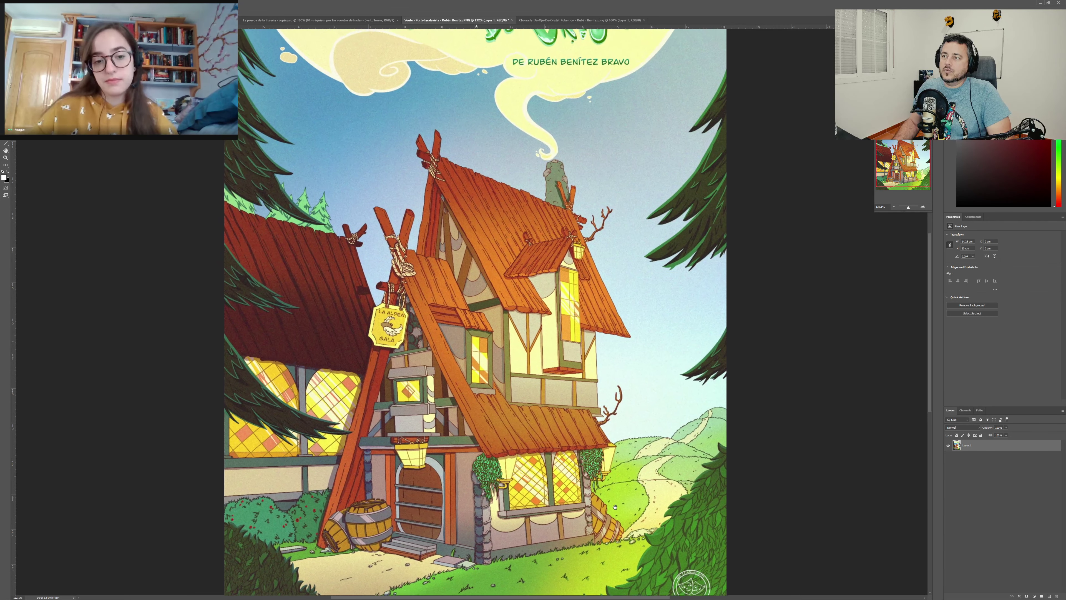
{"action": "mouse_move", "coordinate": [615, 507]}
{"action": "left_mouse_down"}
{"action": "mouse_move", "coordinate": [639, 564]}
{"action": "mouse_move", "coordinate": [624, 390]}
{"action": "left_mouse_up"}
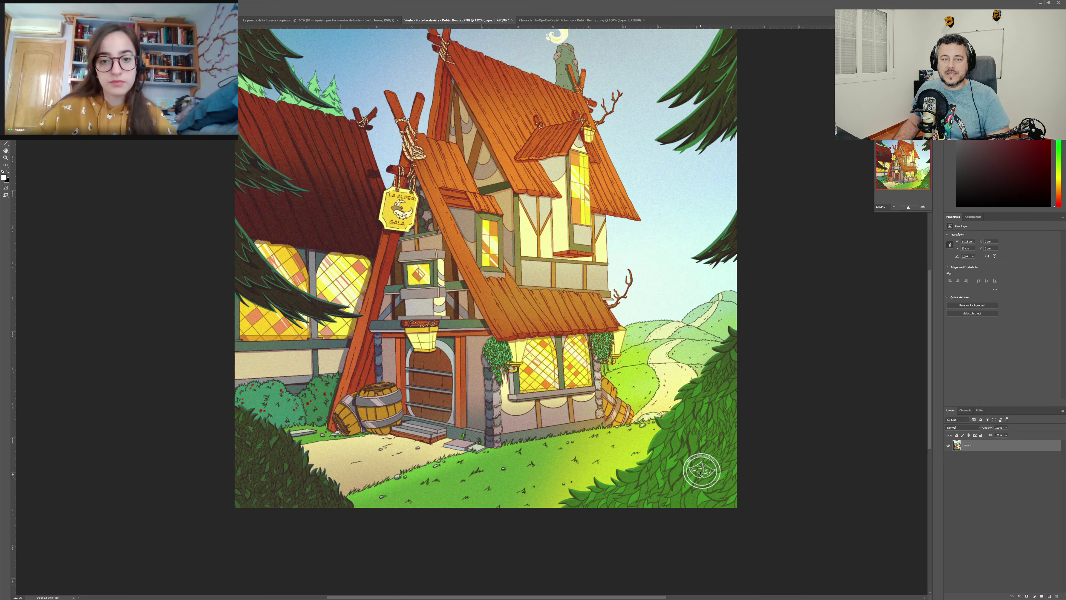
{"action": "left_click_drag", "start_coordinate": [473, 226], "coordinate": [486, 310]}
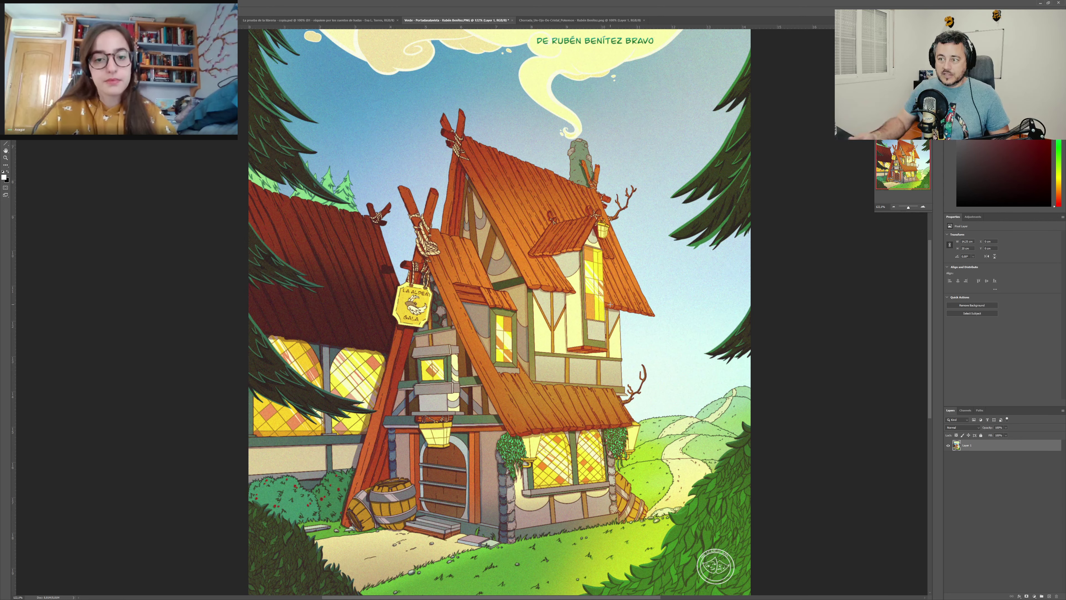
Step: Zoom in and back out until the full cover, title to grass and watermark, fits
{"action": "scroll", "coordinate": [755, 79], "scroll_direction": "up", "scroll_amount": 1}
{"action": "scroll", "coordinate": [755, 79], "scroll_direction": "up", "scroll_amount": 1}
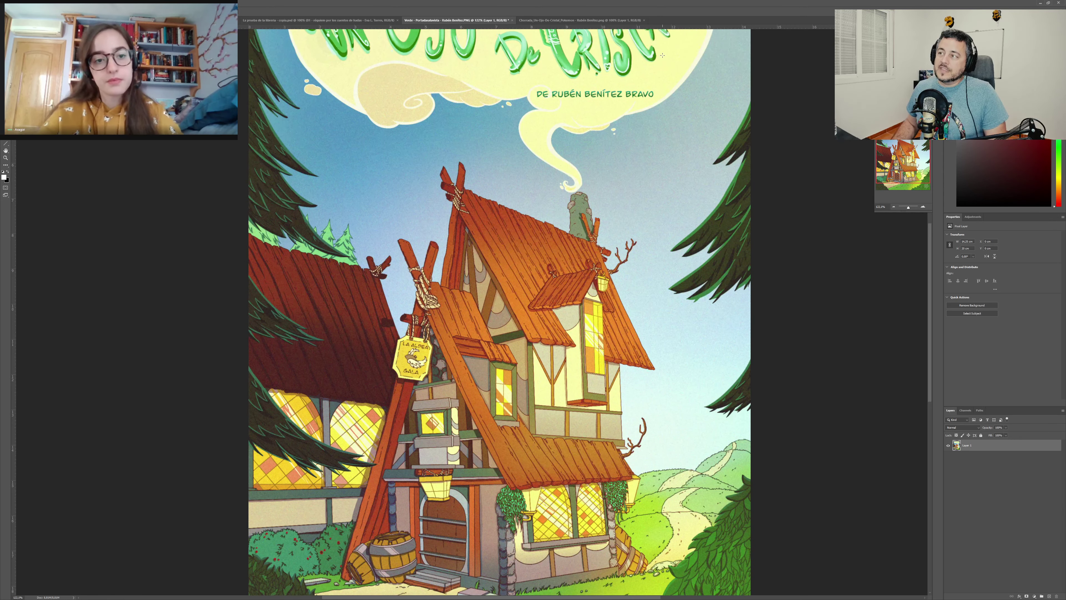
{"action": "scroll", "coordinate": [713, 68], "scroll_direction": "up", "scroll_amount": 3}
{"action": "scroll", "coordinate": [662, 55], "scroll_direction": "up", "scroll_amount": 3}
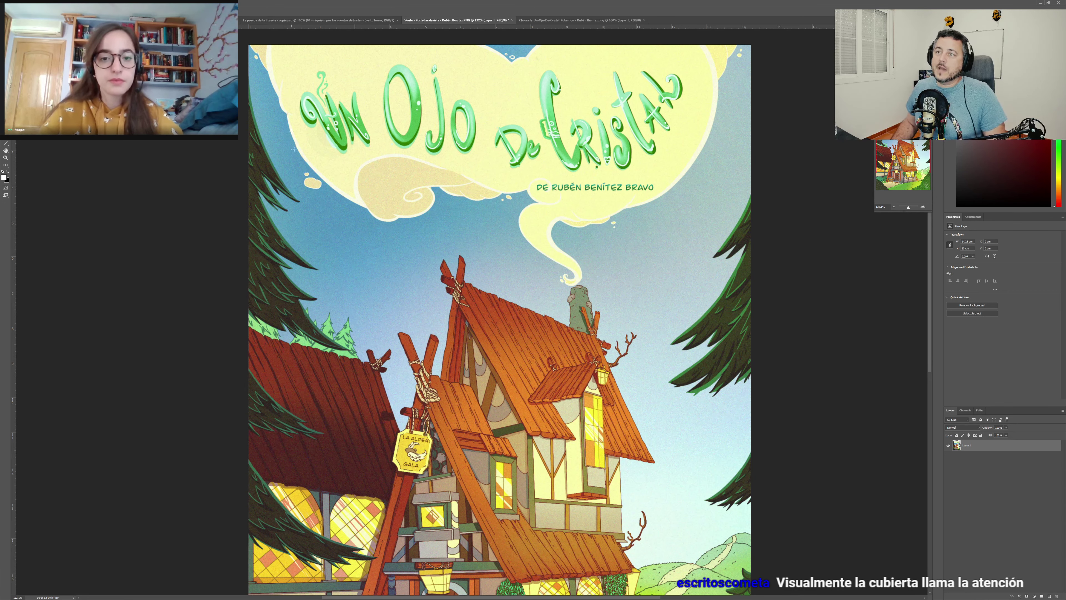
{"action": "scroll", "coordinate": [631, 363], "scroll_direction": "down", "scroll_amount": 1}
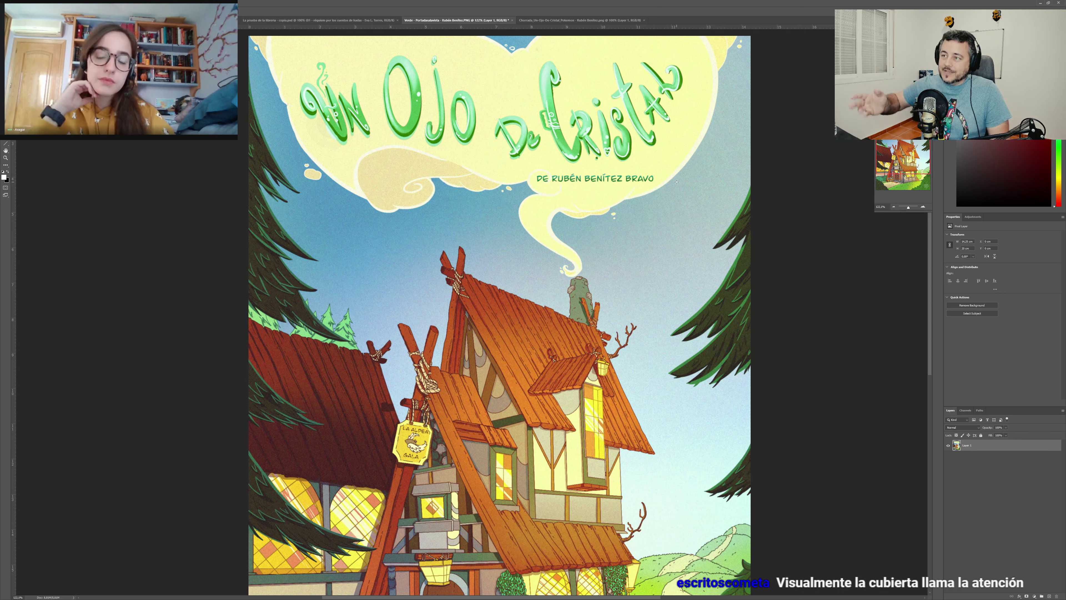
{"action": "scroll", "coordinate": [664, 179], "scroll_direction": "down", "scroll_amount": 3}
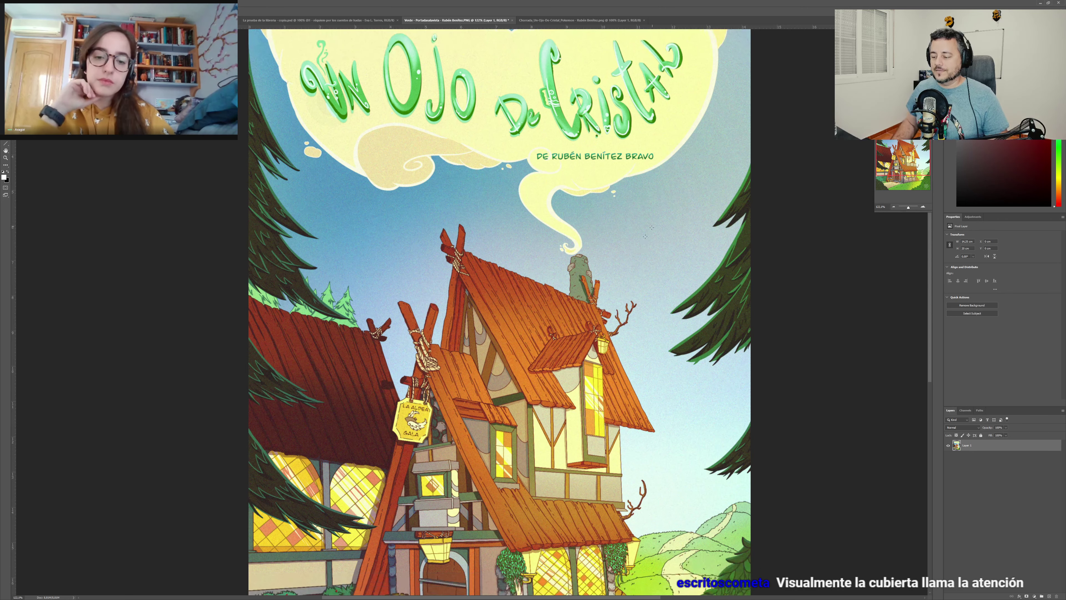
{"action": "scroll", "coordinate": [621, 289], "scroll_direction": "down", "scroll_amount": 1}
{"action": "scroll", "coordinate": [621, 290], "scroll_direction": "down", "scroll_amount": 1}
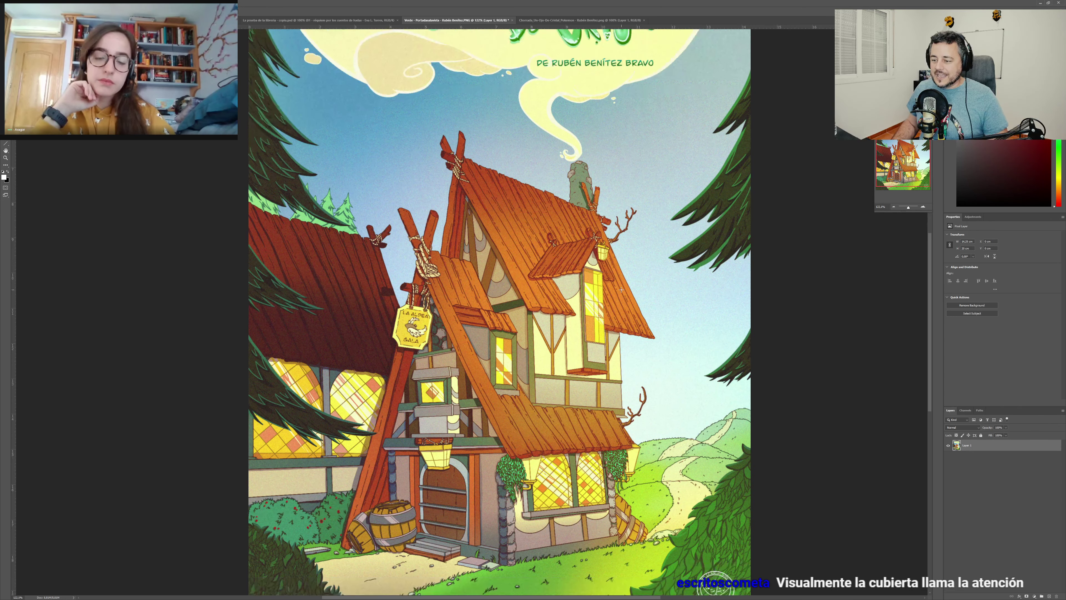
{"action": "scroll", "coordinate": [621, 289], "scroll_direction": "down", "scroll_amount": 3}
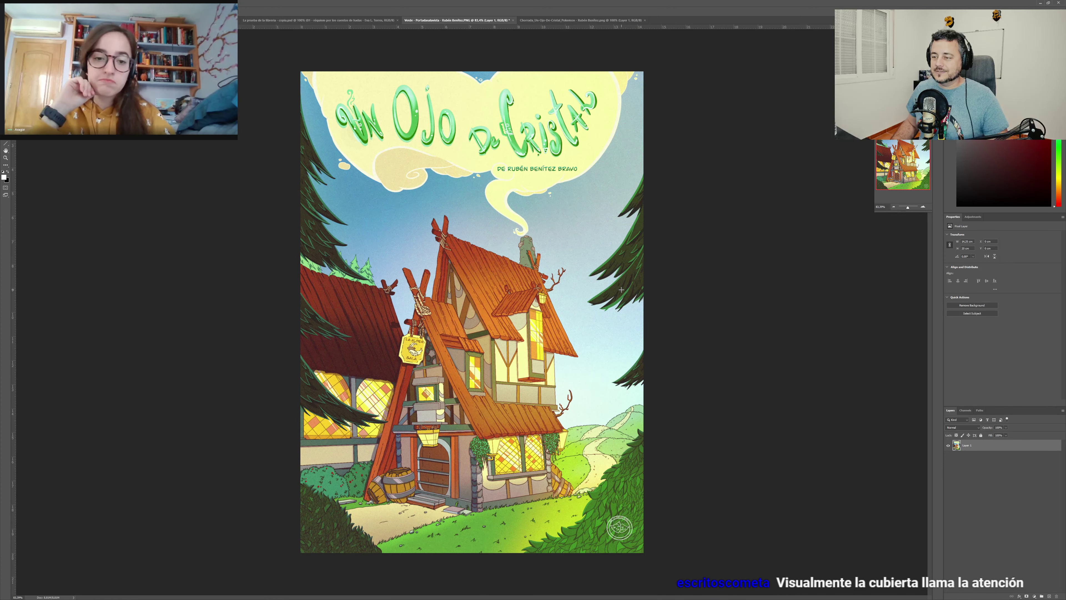
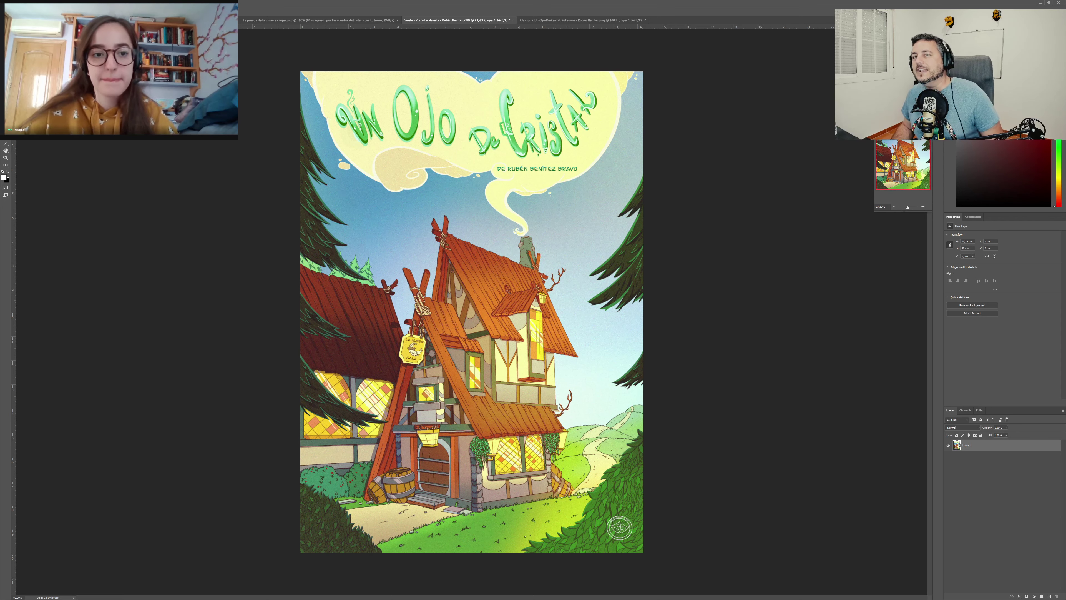
Step: Switch to the document showing the Amazon sci-fi and fantasy eBook store screenshot
{"action": "key", "text": "ctrl+shift+Tab"}
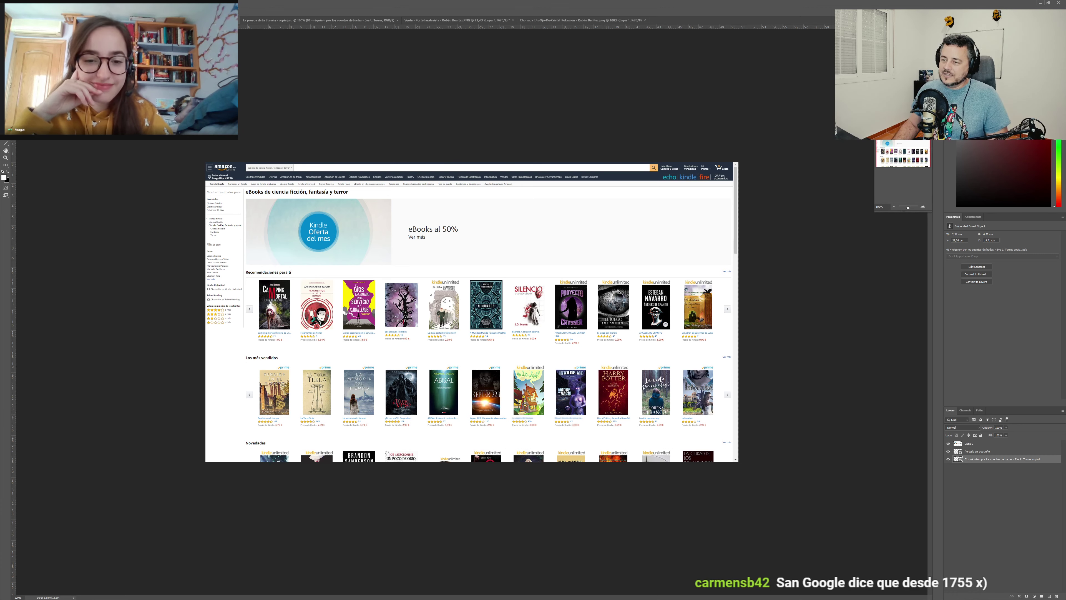
{"action": "scroll", "coordinate": [578, 417], "scroll_direction": "up", "scroll_amount": 1}
{"action": "scroll", "coordinate": [578, 417], "scroll_direction": "up", "scroll_amount": 3}
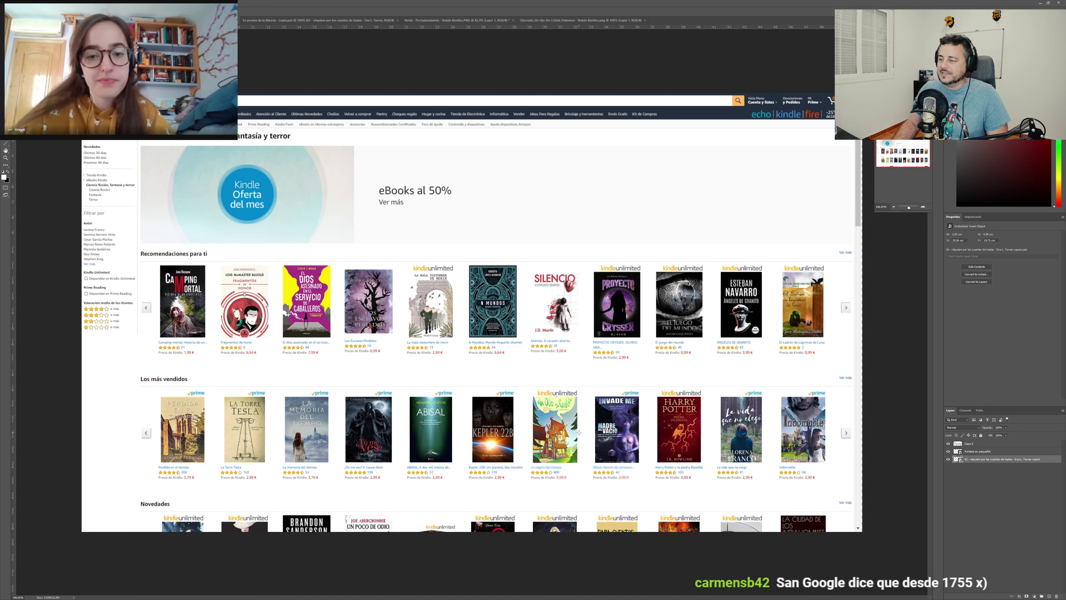
{"action": "scroll", "coordinate": [578, 432], "scroll_direction": "left", "scroll_amount": 1}
{"action": "scroll", "coordinate": [578, 433], "scroll_direction": "left", "scroll_amount": 1}
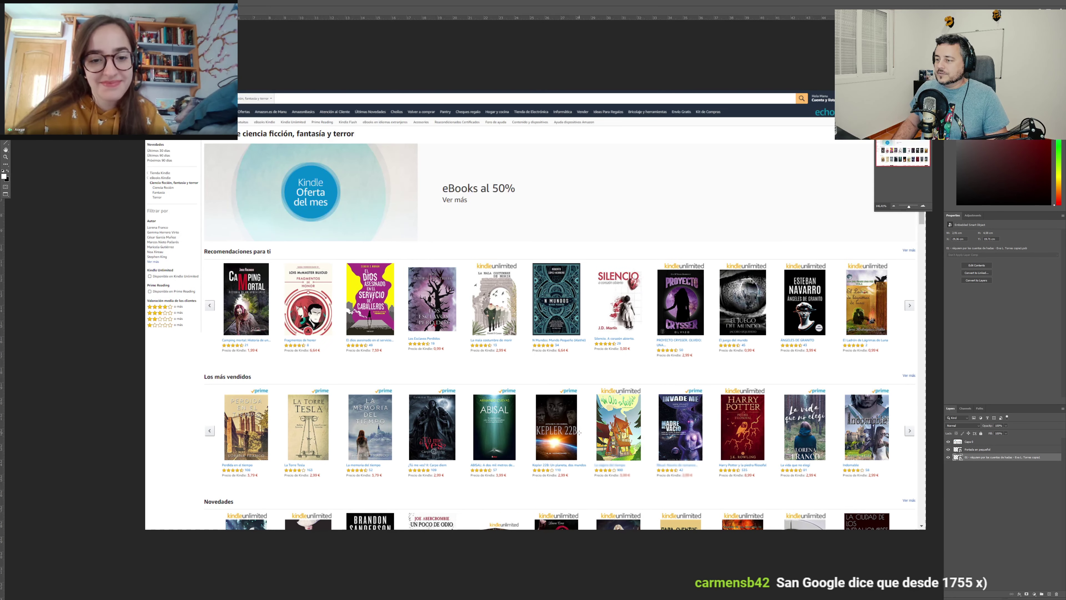
{"action": "key", "text": "Tab"}
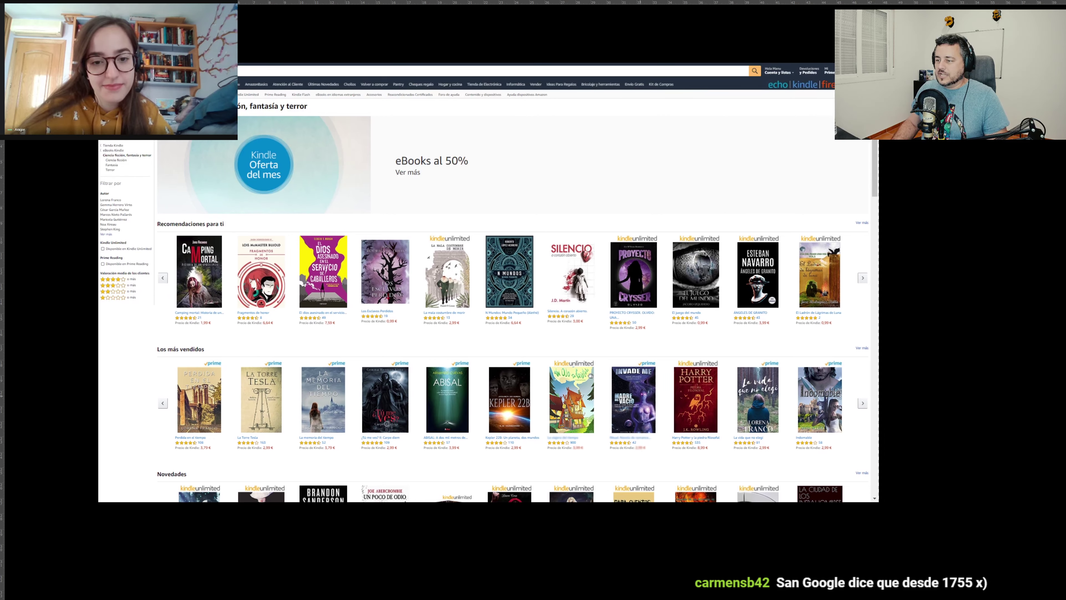
{"action": "left_click_drag", "start_coordinate": [639, 395], "coordinate": [579, 374]}
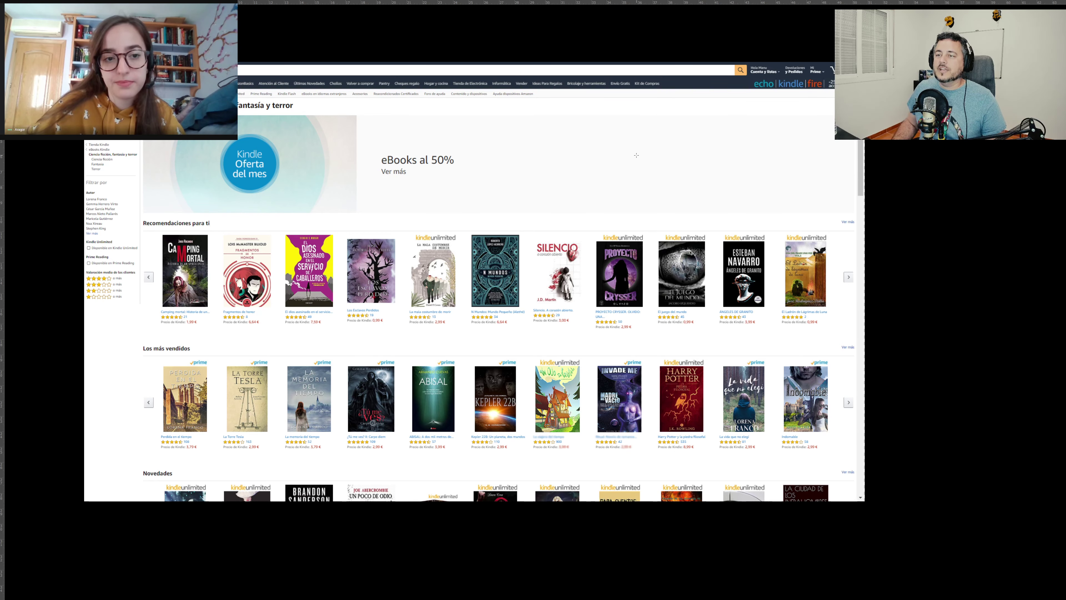
{"action": "key", "text": "f"}
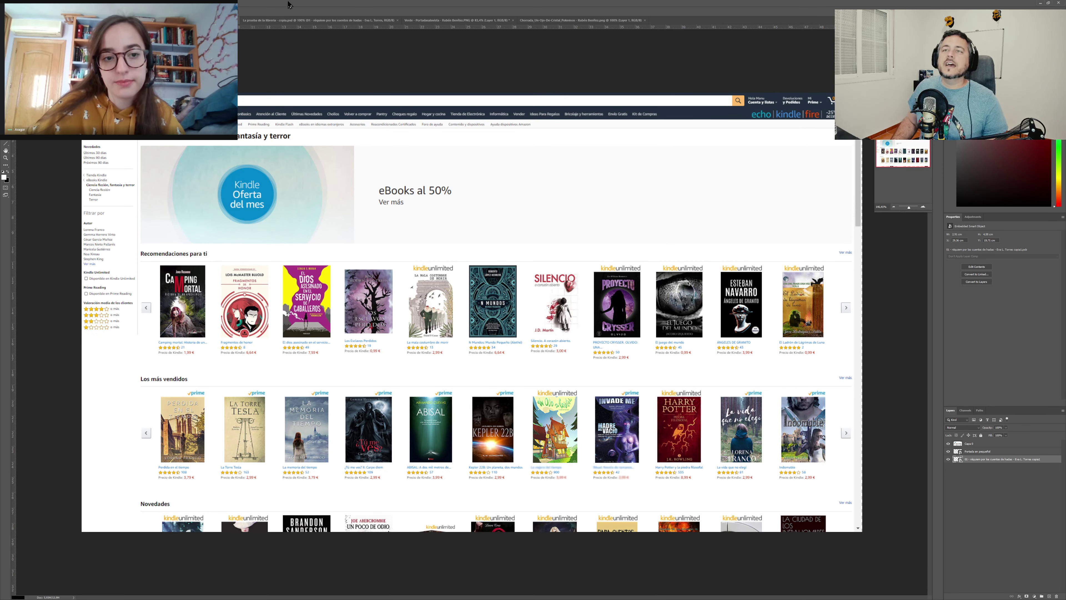
Step: Bring up the 'La prueba de la librería' bookshop photo in full screen without panels
{"action": "left_click", "coordinate": [318, 20]}
{"action": "key", "text": "f"}
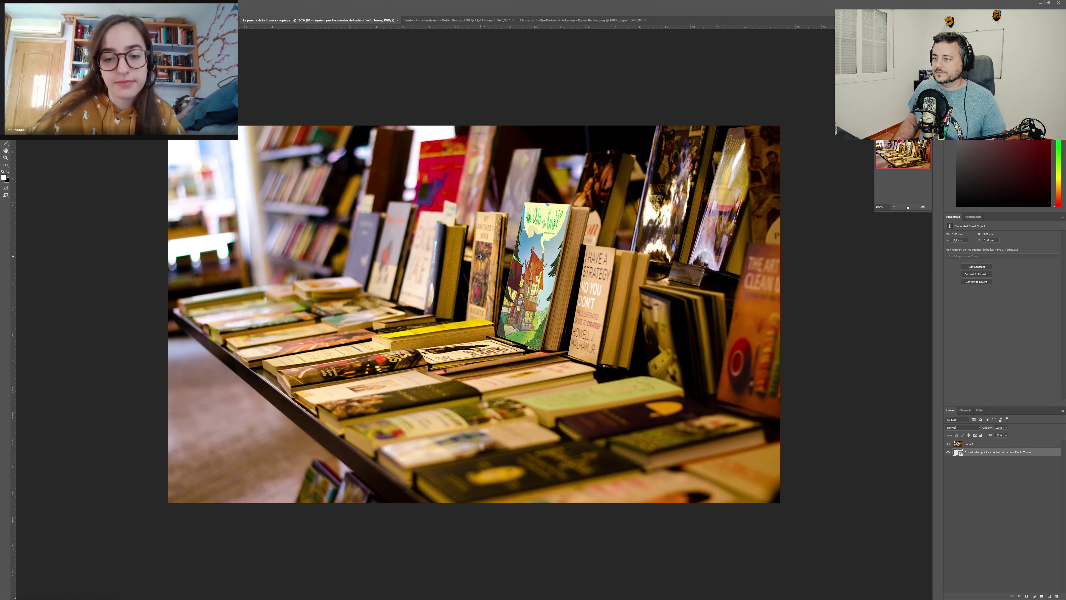
{"action": "key", "text": "f"}
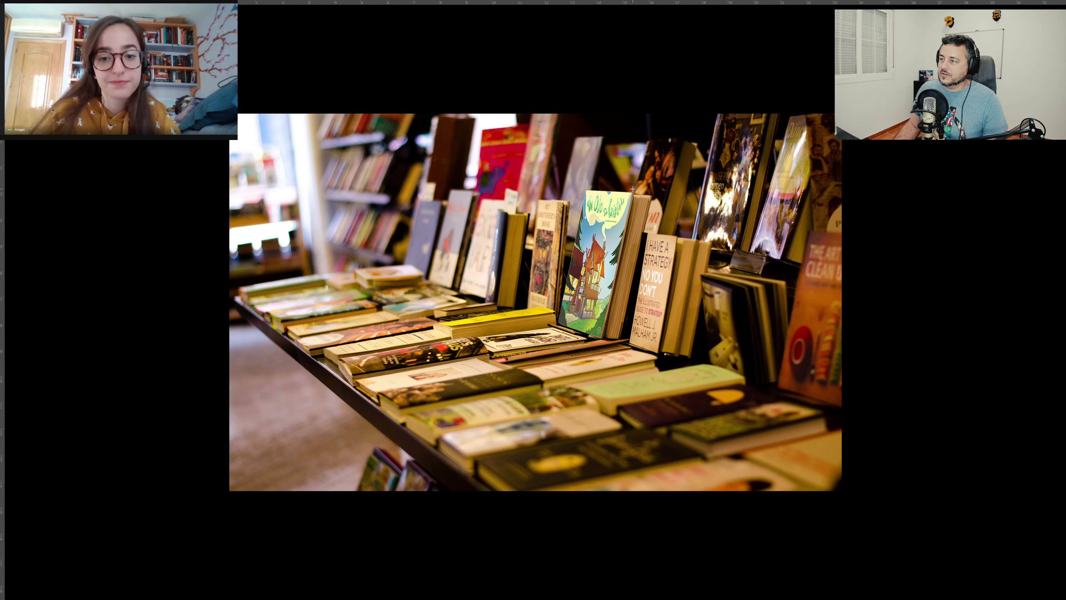
Step: Marquee the shelved book cover, then return the bookshop photo to the standard workspace
{"action": "left_click_drag", "start_coordinate": [632, 190], "coordinate": [550, 338]}
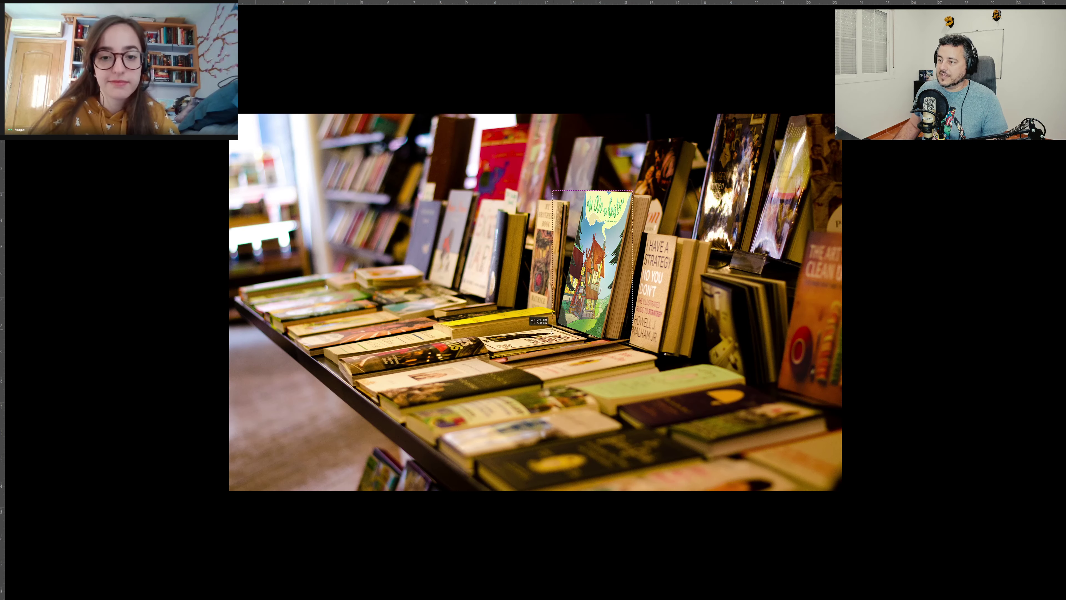
{"action": "left_click_drag", "start_coordinate": [550, 338], "coordinate": [652, 174]}
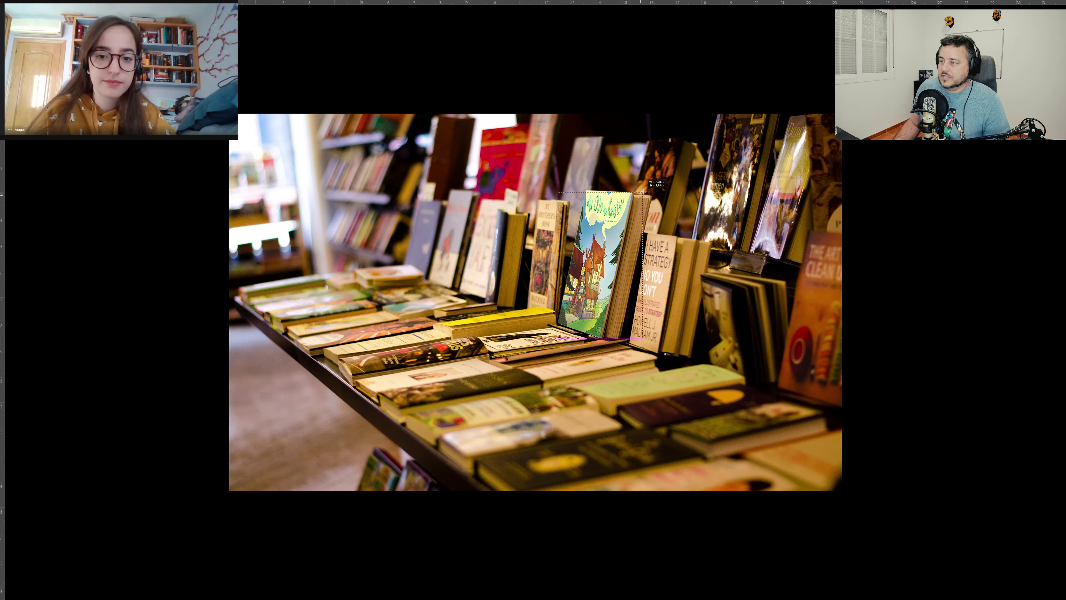
{"action": "key", "text": "f"}
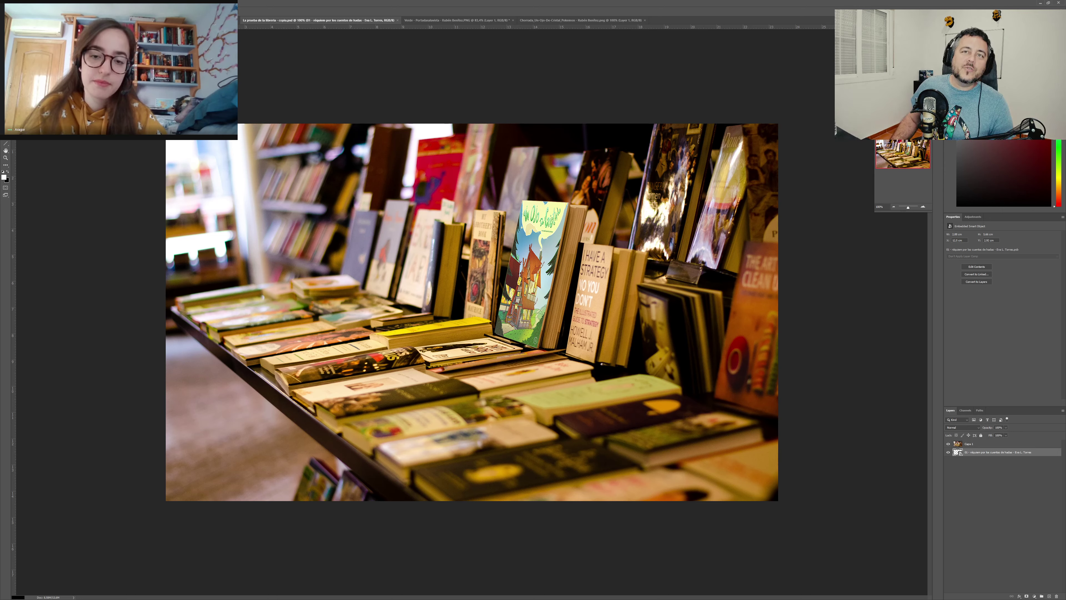
{"action": "left_click", "coordinate": [425, 26]}
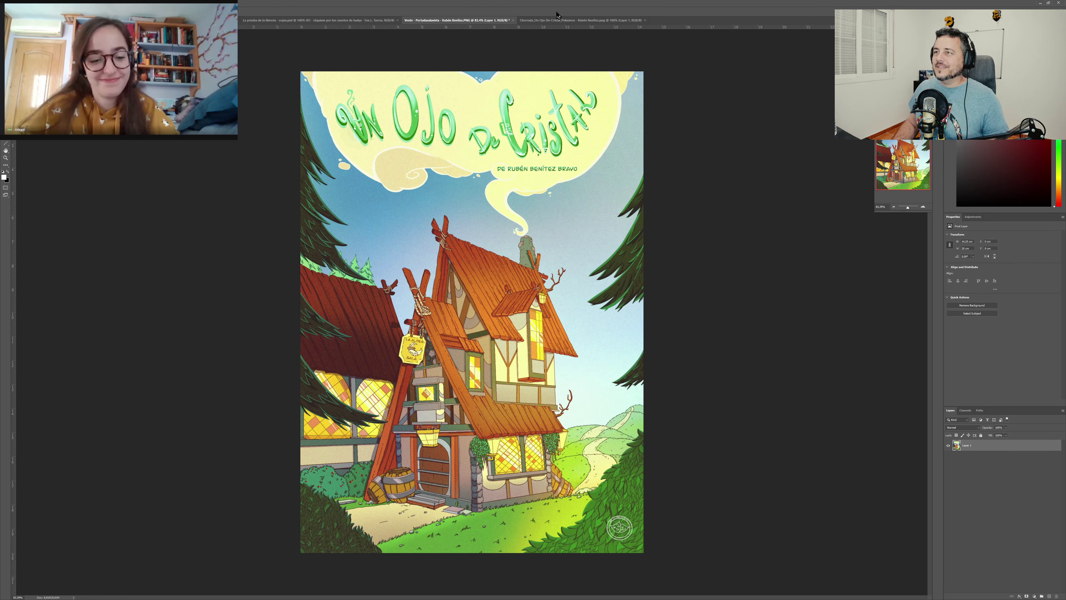
{"action": "left_click", "coordinate": [556, 21]}
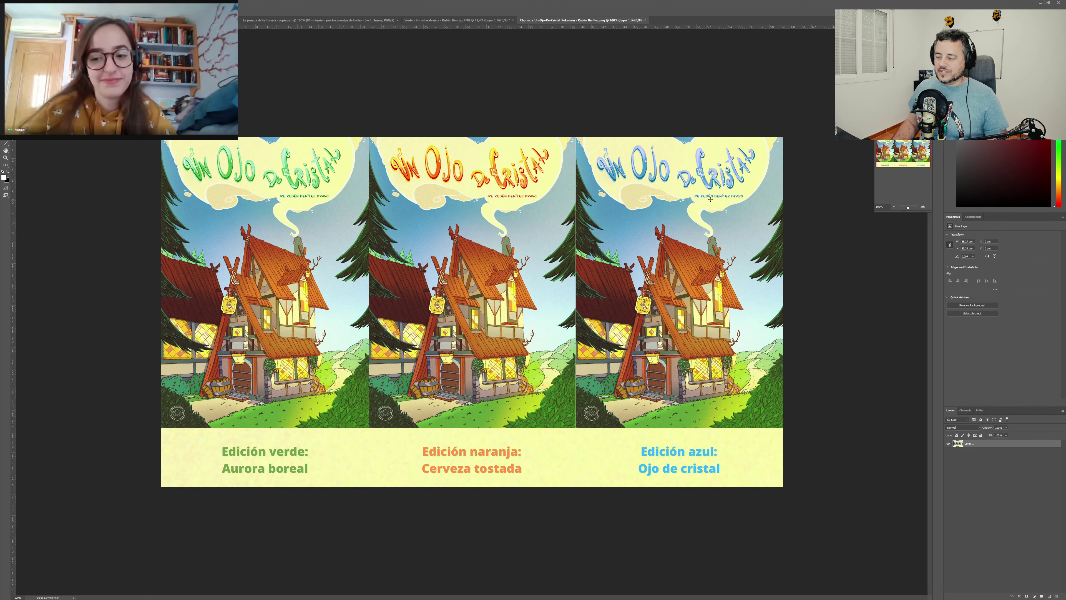
{"action": "key", "text": "f"}
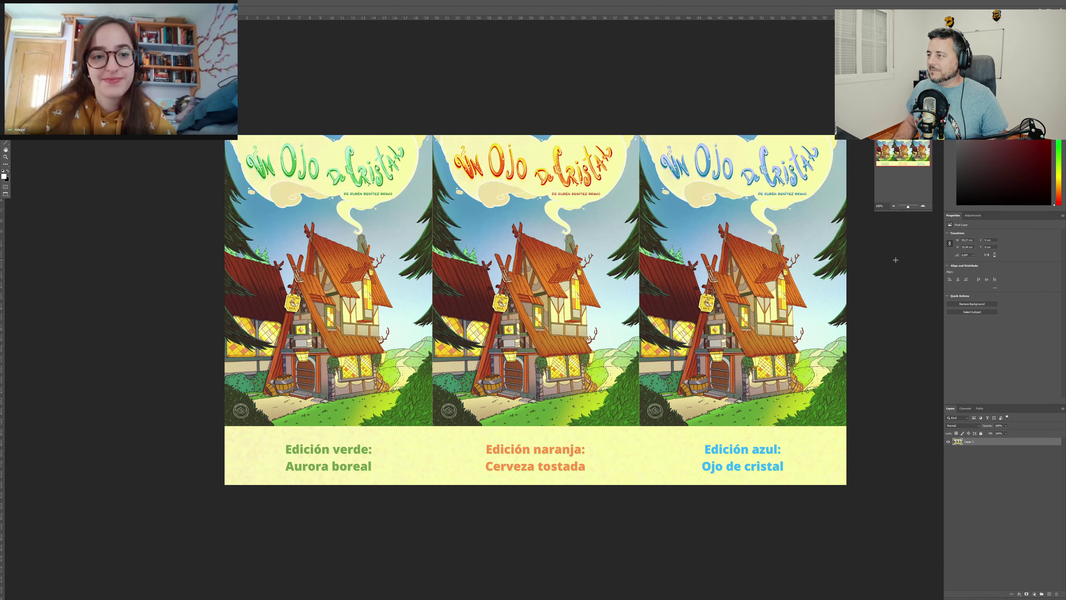
{"action": "key", "text": "f"}
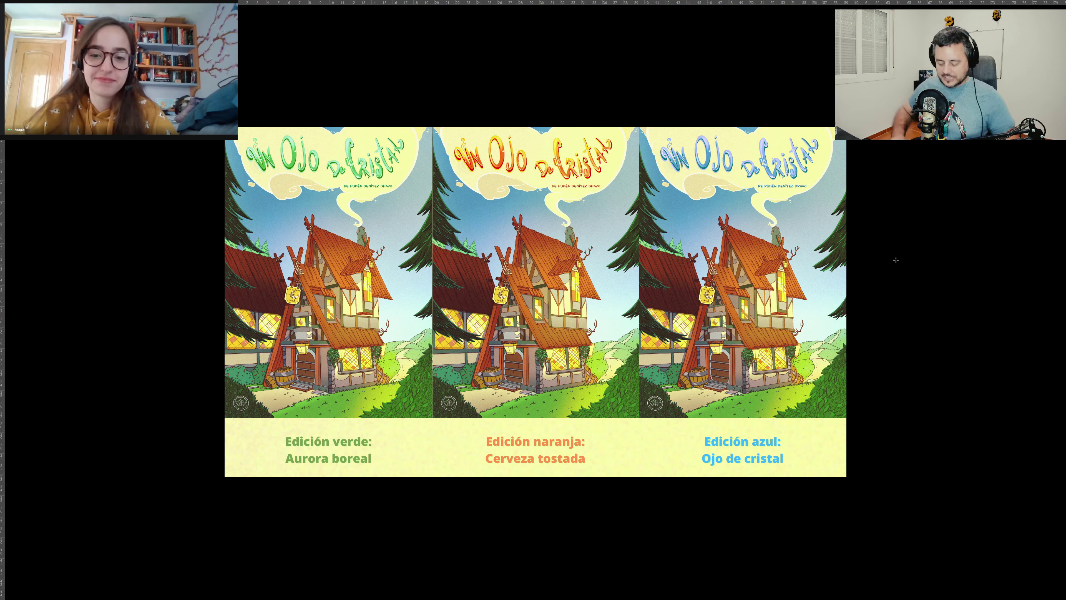
{"action": "scroll", "coordinate": [895, 260], "scroll_direction": "up", "scroll_amount": 1}
{"action": "scroll", "coordinate": [893, 258], "scroll_direction": "up", "scroll_amount": 2}
{"action": "scroll", "coordinate": [892, 256], "scroll_direction": "up", "scroll_amount": 1}
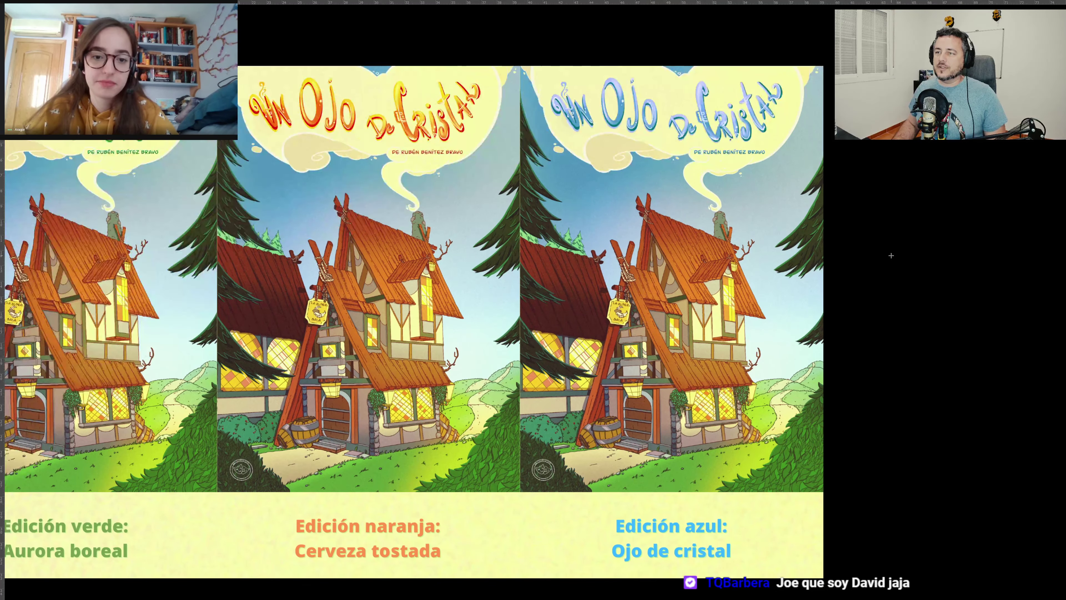
{"action": "scroll", "coordinate": [891, 255], "scroll_direction": "up", "scroll_amount": 1}
{"action": "left_click_drag", "start_coordinate": [560, 298], "coordinate": [650, 299]}
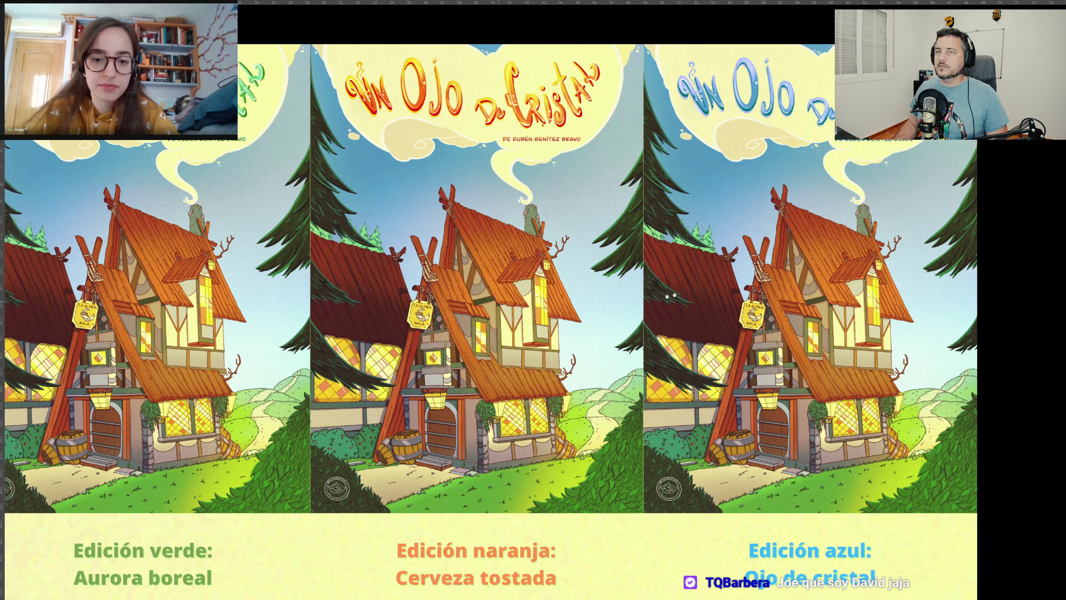
{"action": "left_click_drag", "start_coordinate": [651, 299], "coordinate": [722, 282]}
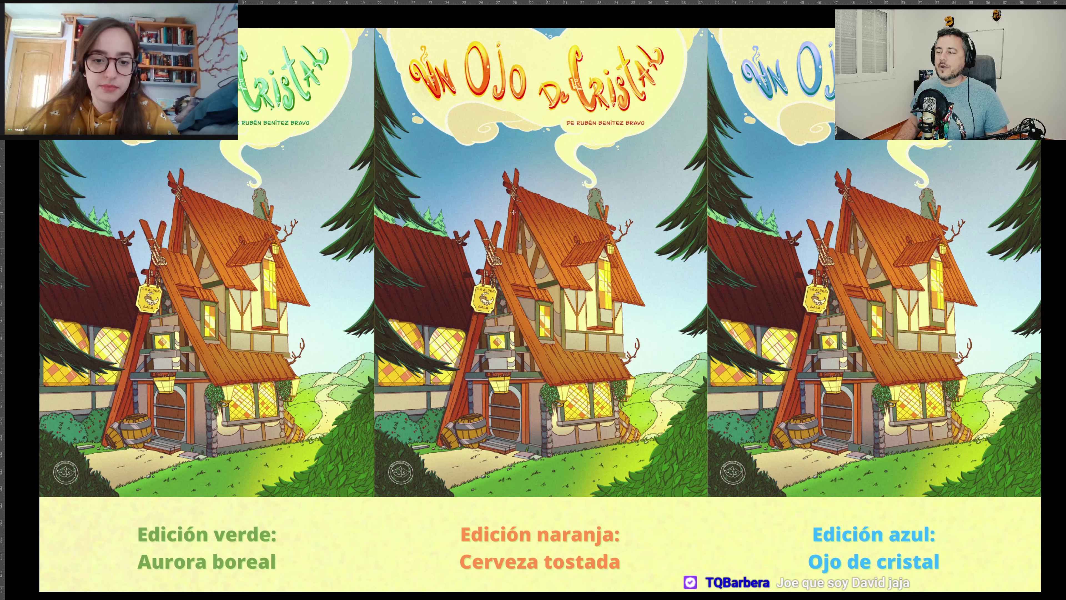
{"action": "scroll", "coordinate": [542, 236], "scroll_direction": "down", "scroll_amount": 1}
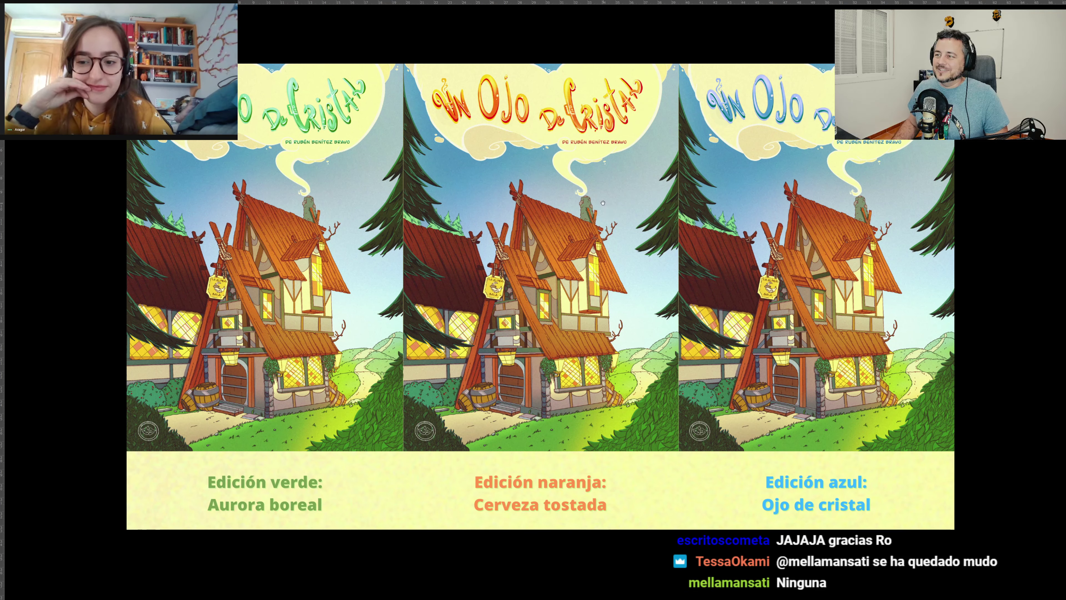
Step: Reposition the three-cover comparison, hide the panels, and select the middle cover's orange title
{"action": "left_click_drag", "start_coordinate": [602, 203], "coordinate": [598, 275]}
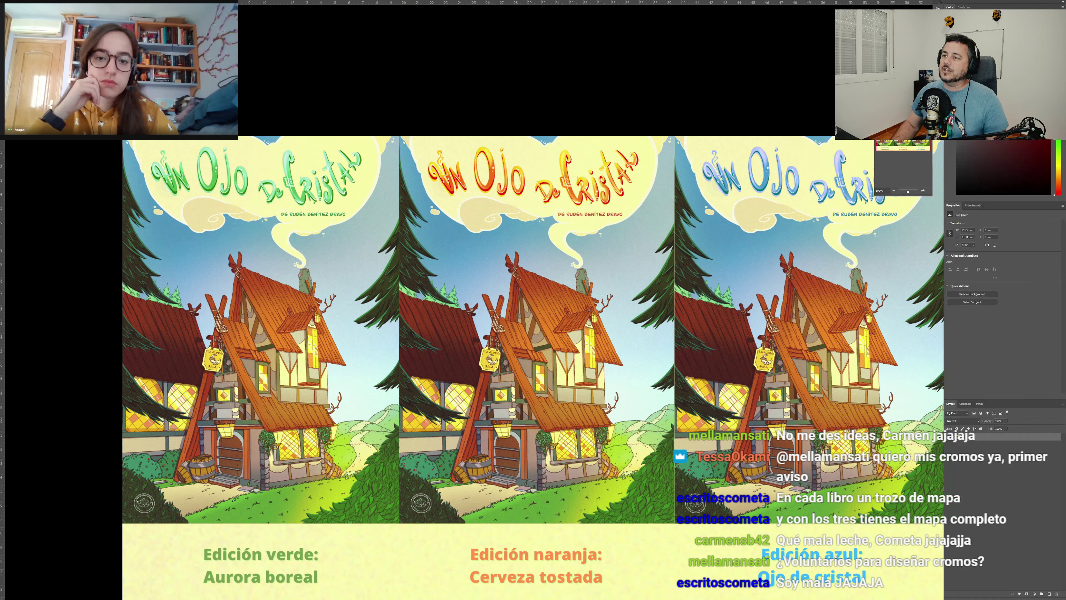
{"action": "key", "text": "Tab"}
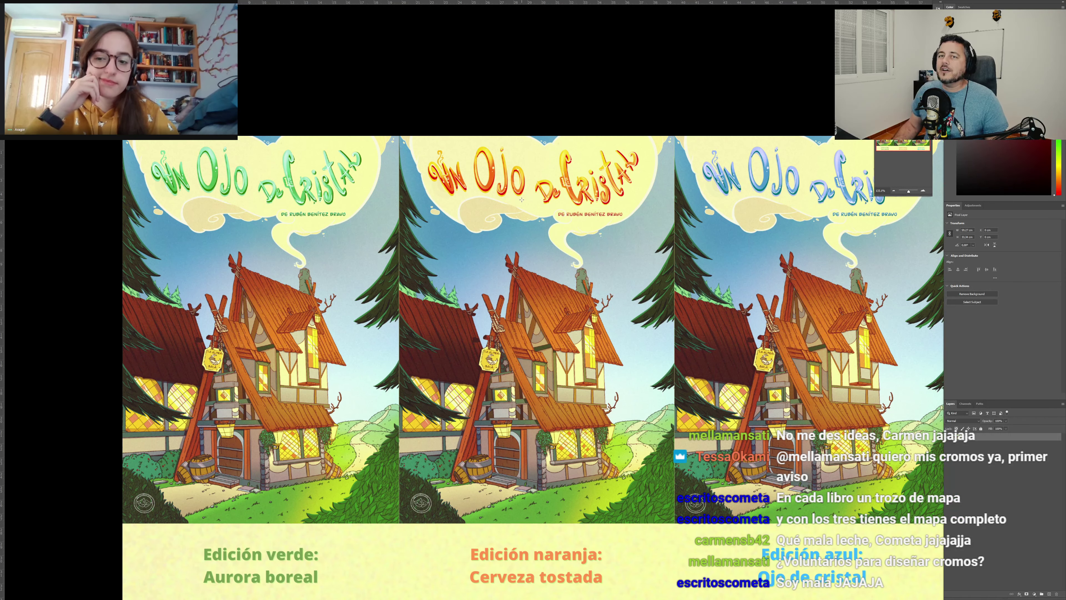
{"action": "key", "text": "Tab"}
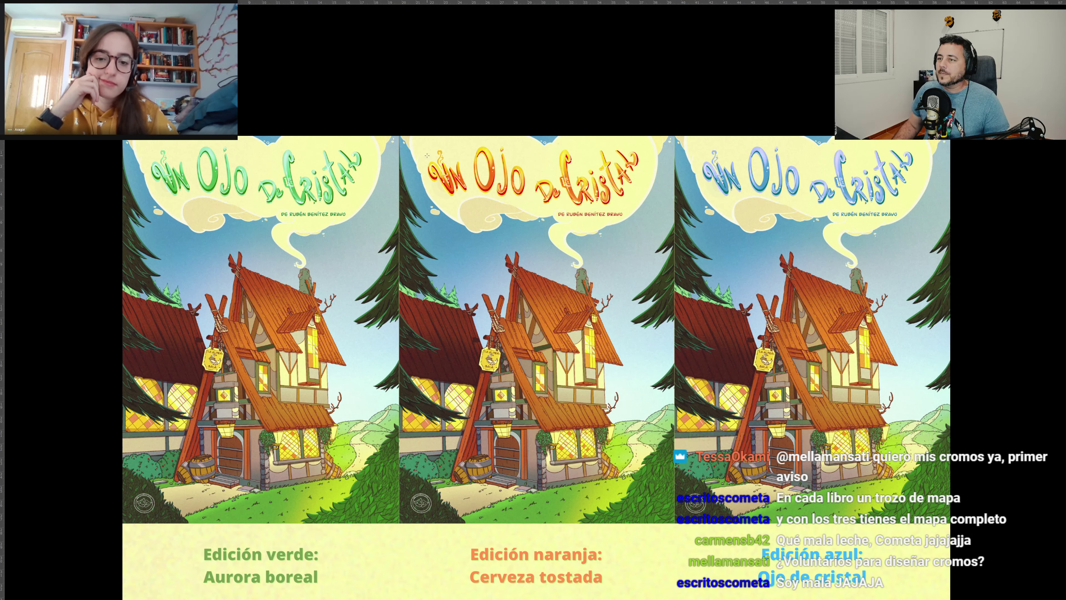
{"action": "left_click_drag", "start_coordinate": [424, 151], "coordinate": [644, 212]}
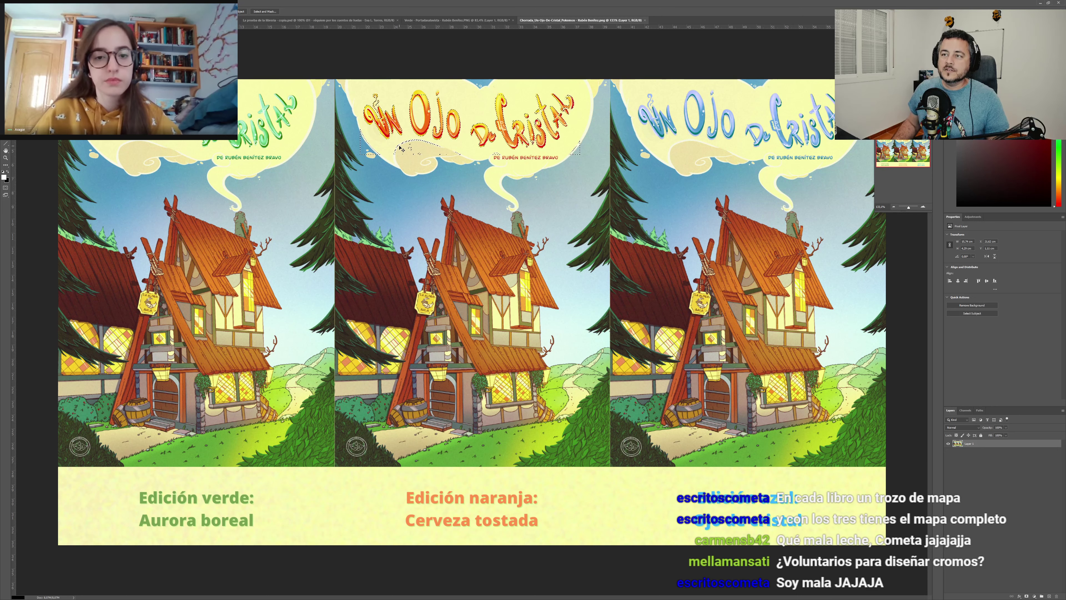
Step: Move the middle cover's orange title onto its own layer, pasted in its original position
{"action": "key", "text": "Delete"}
{"action": "key", "text": "ctrl+v"}
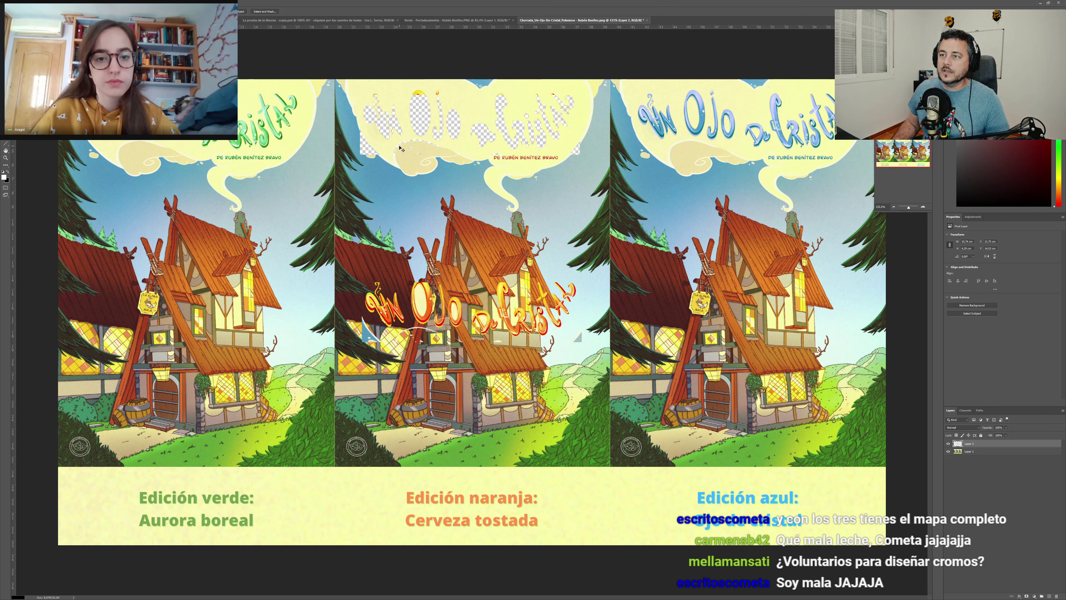
{"action": "key", "text": "ctrl+z"}
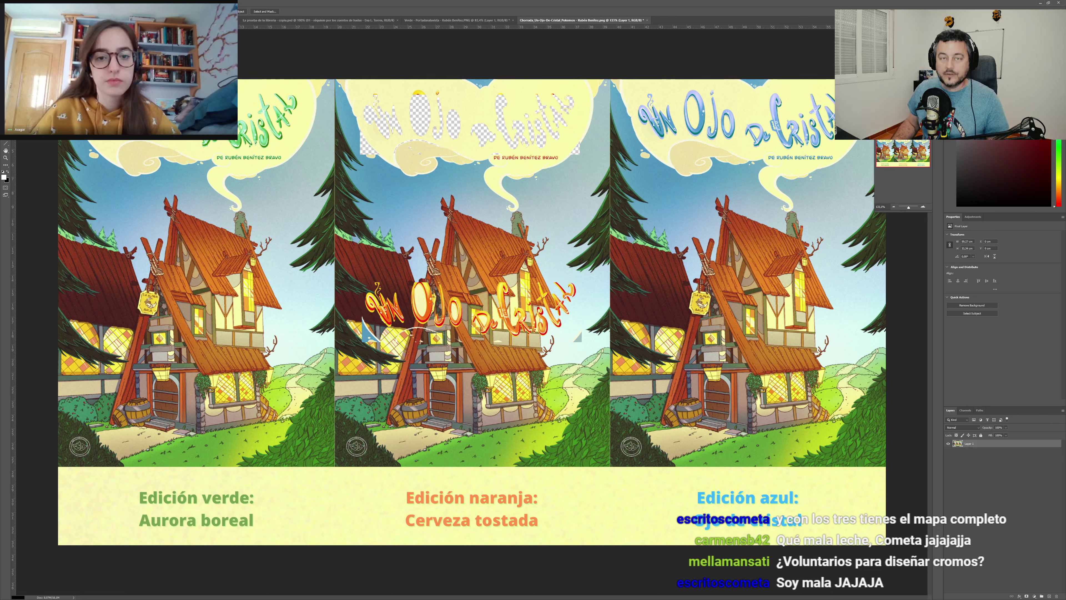
{"action": "key", "text": "v"}
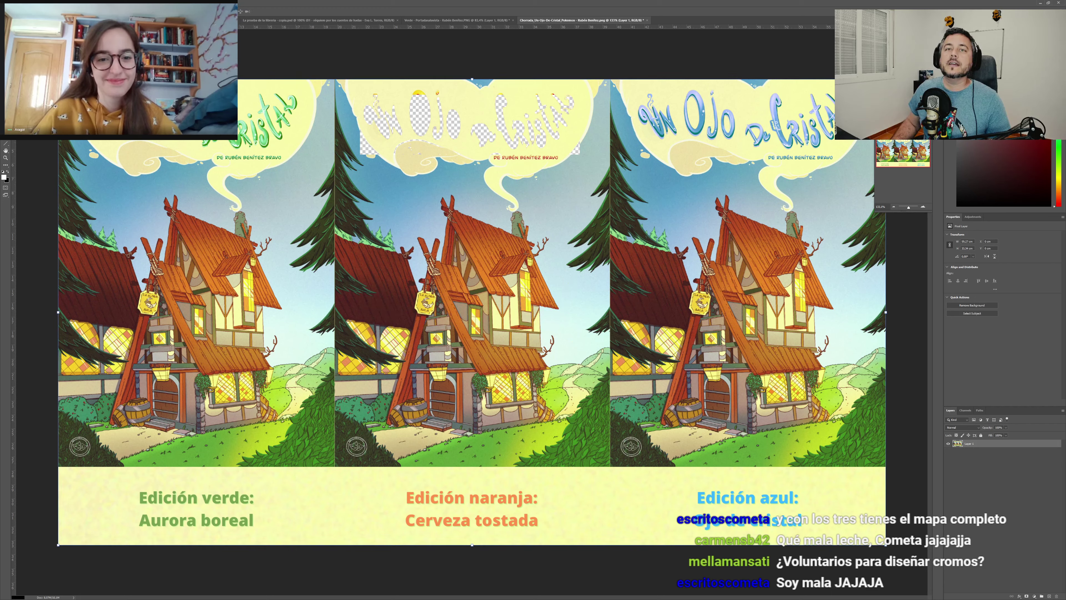
{"action": "key", "text": "alt+e"}
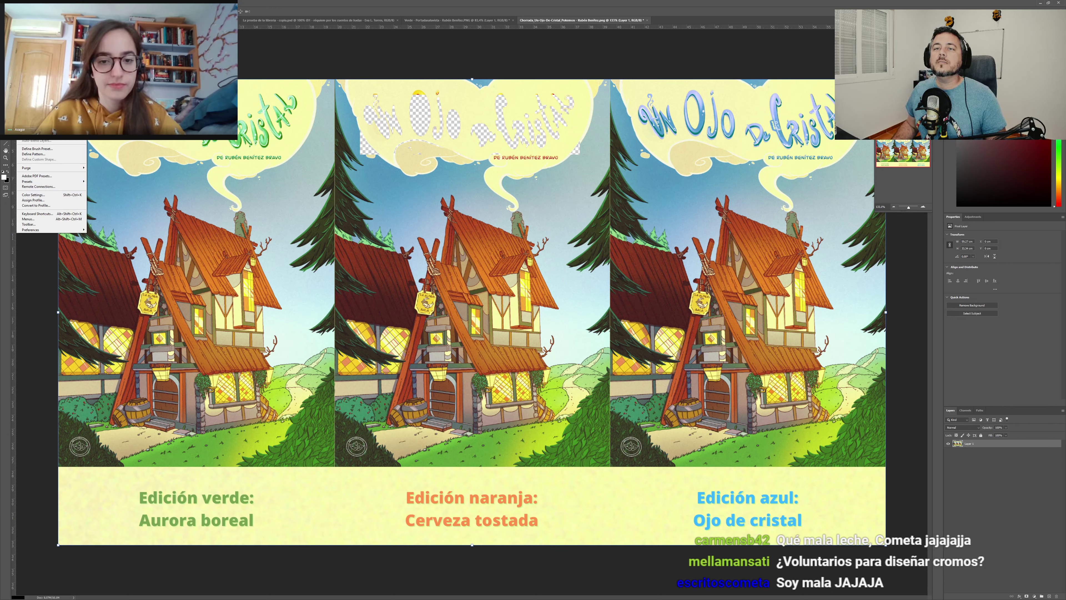
{"action": "key", "text": "ctrl+v"}
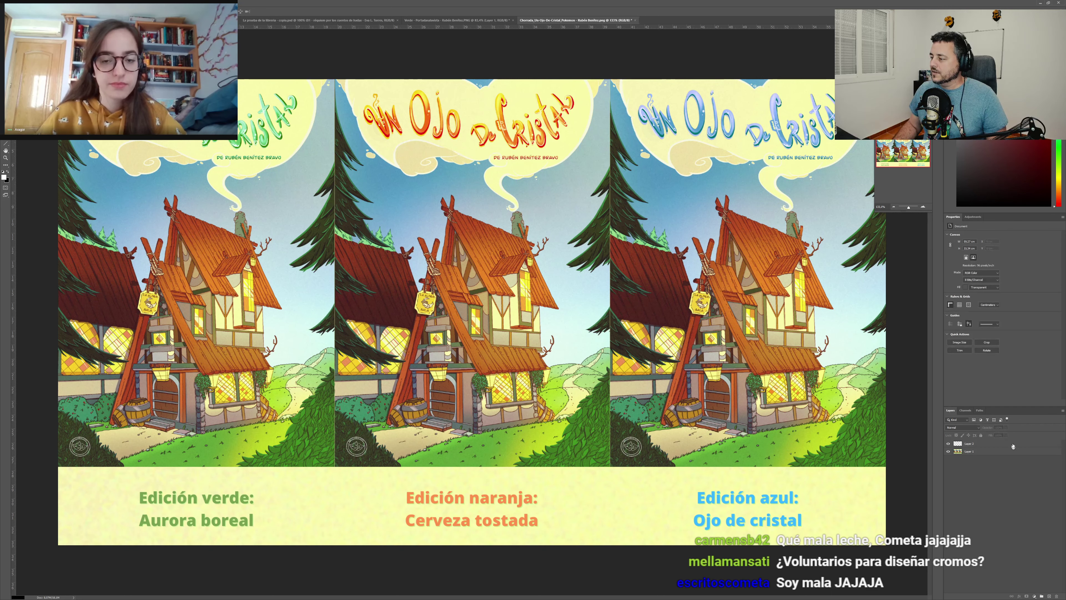
Step: Give the title layer a Color-mode colour overlay set to red
{"action": "double_click", "coordinate": [995, 444]}
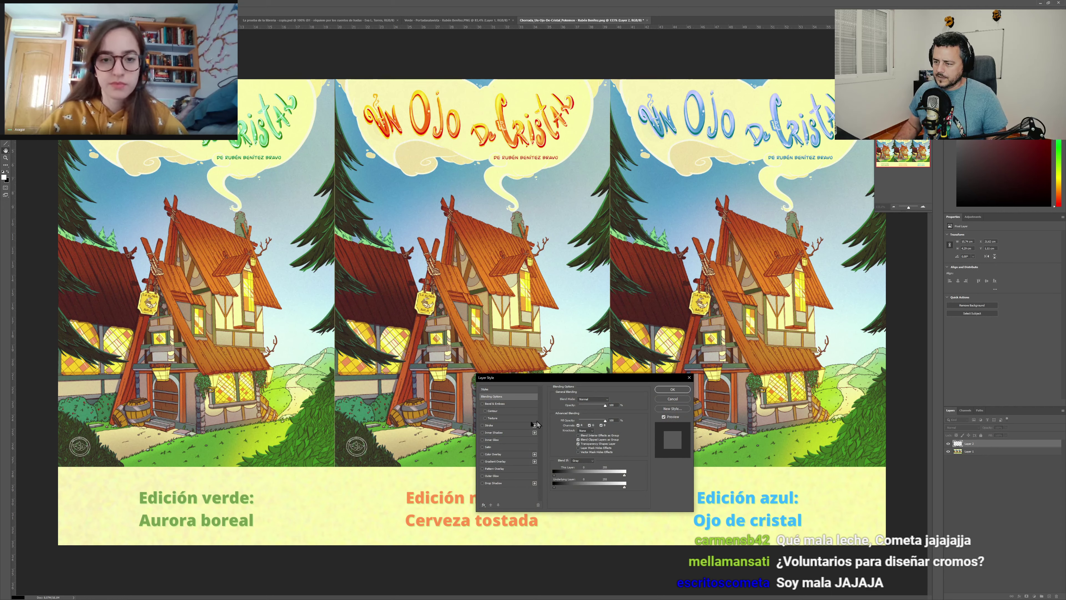
{"action": "left_click", "coordinate": [504, 454]}
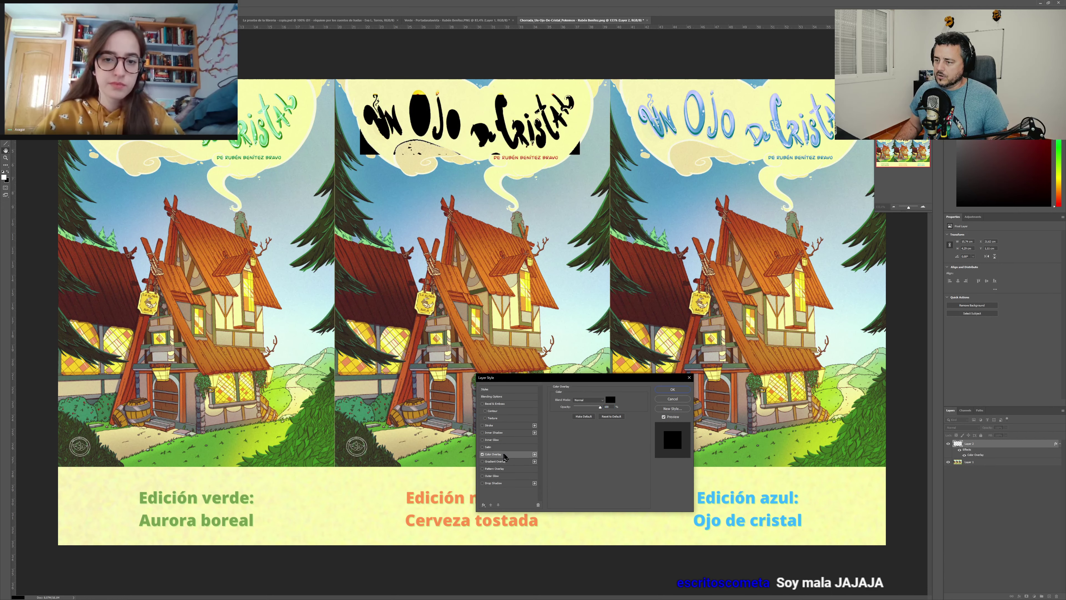
{"action": "left_click", "coordinate": [591, 402]}
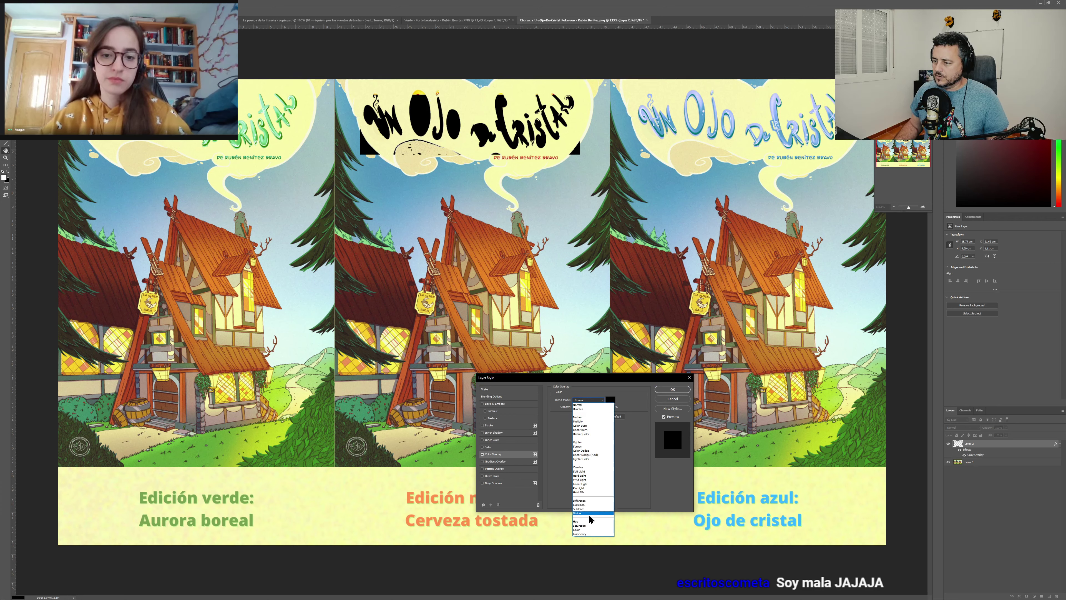
{"action": "left_click", "coordinate": [588, 529]}
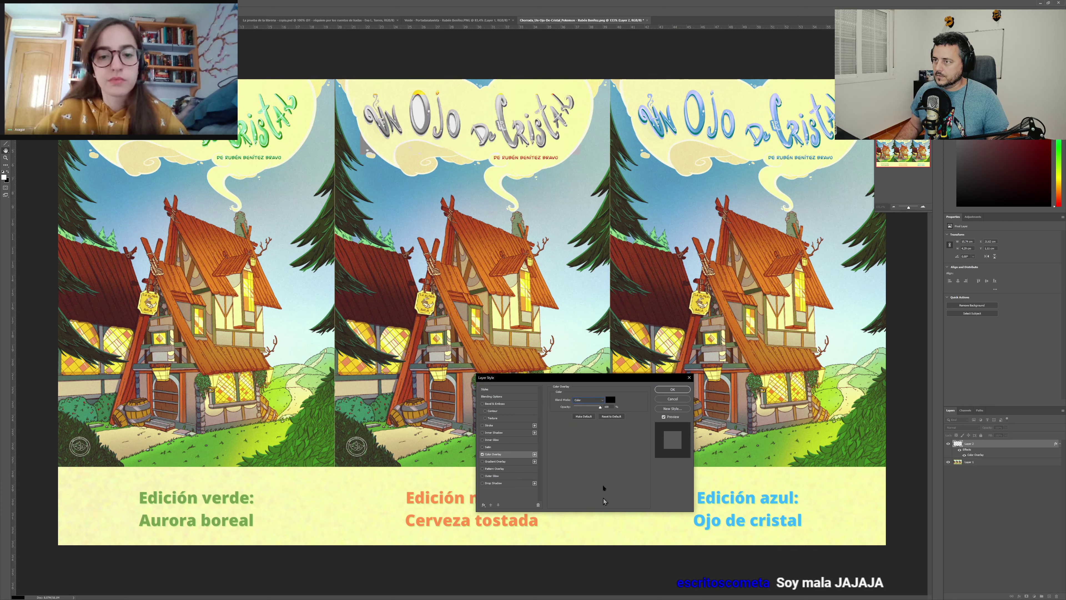
{"action": "left_click", "coordinate": [611, 400]}
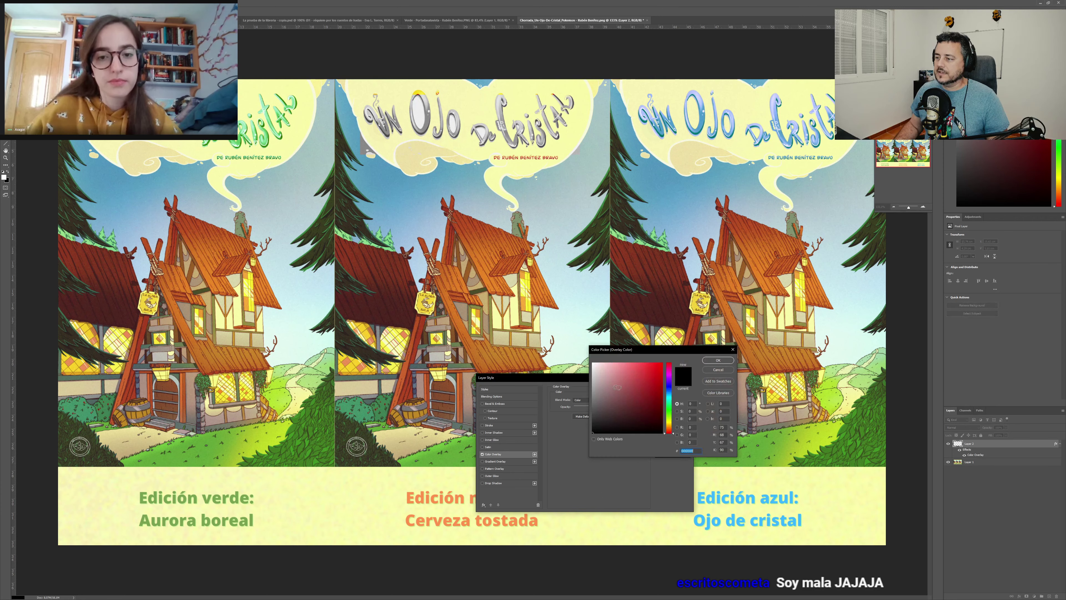
{"action": "left_click_drag", "start_coordinate": [644, 388], "coordinate": [692, 362]}
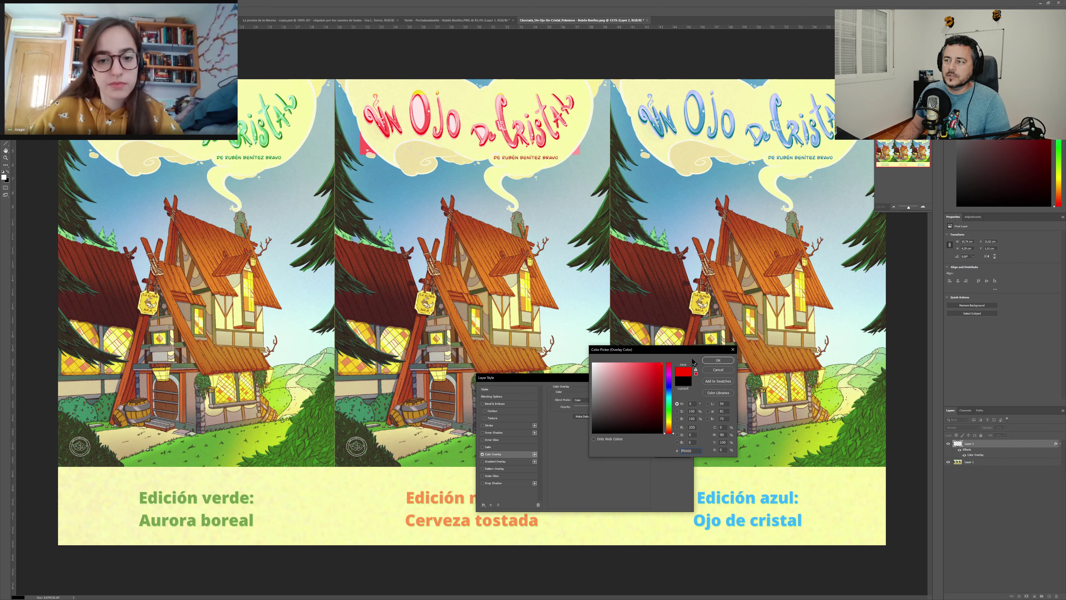
Step: Preview the centre title in blue, green, yellow and pink, then cancel the colour choice
{"action": "left_click", "coordinate": [668, 393]}
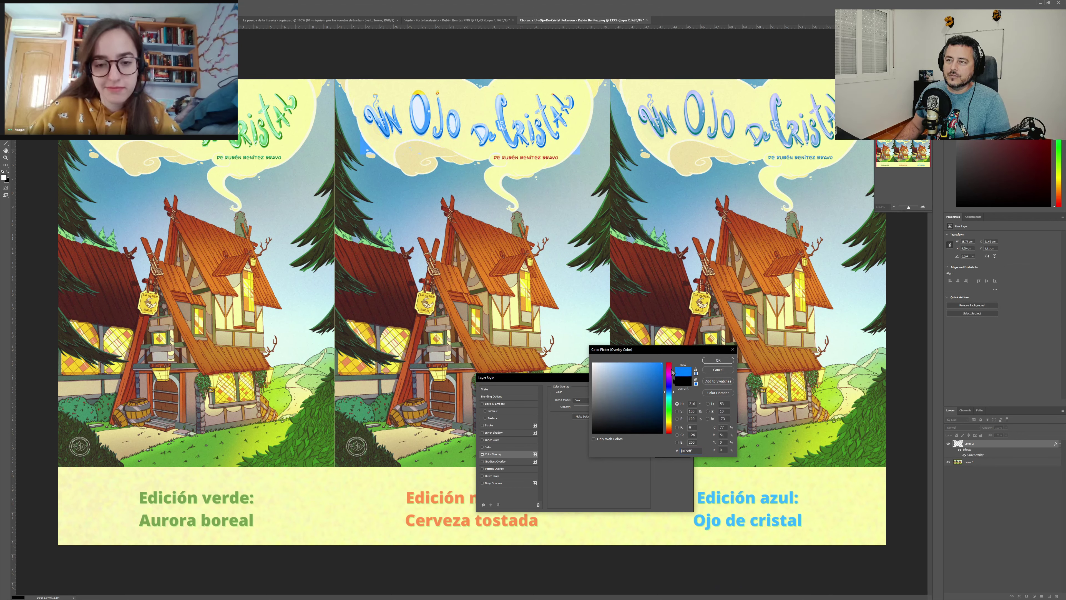
{"action": "left_click", "coordinate": [668, 407]}
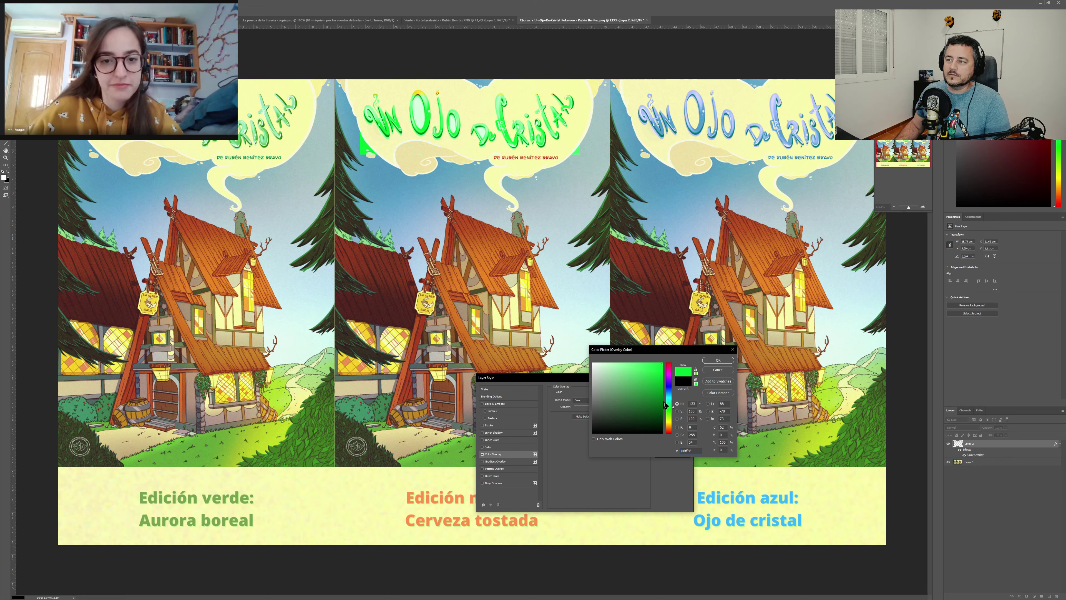
{"action": "left_click", "coordinate": [669, 421]}
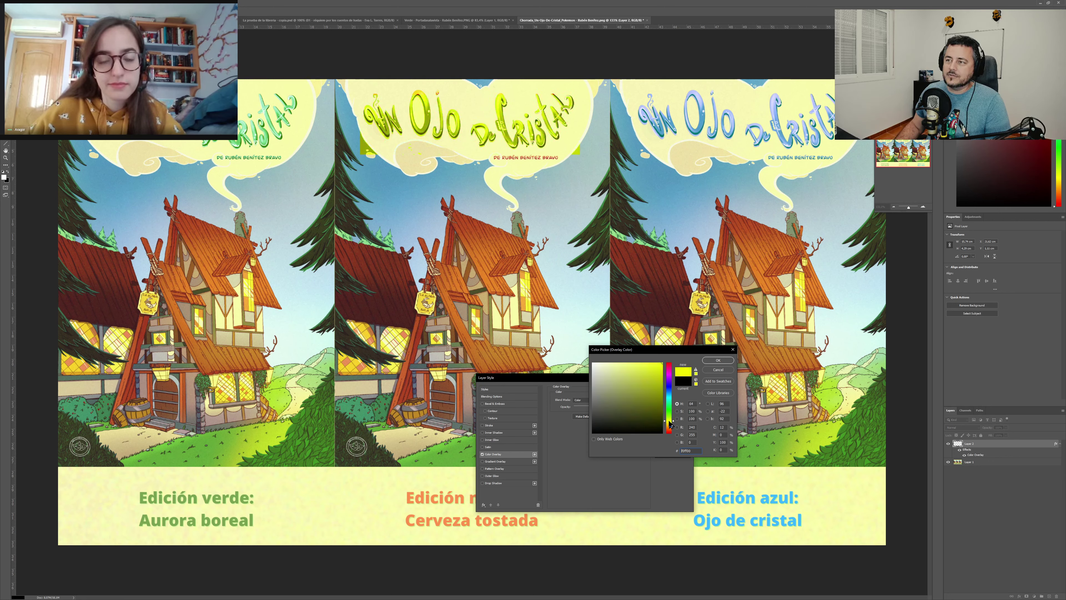
{"action": "left_click", "coordinate": [670, 366]}
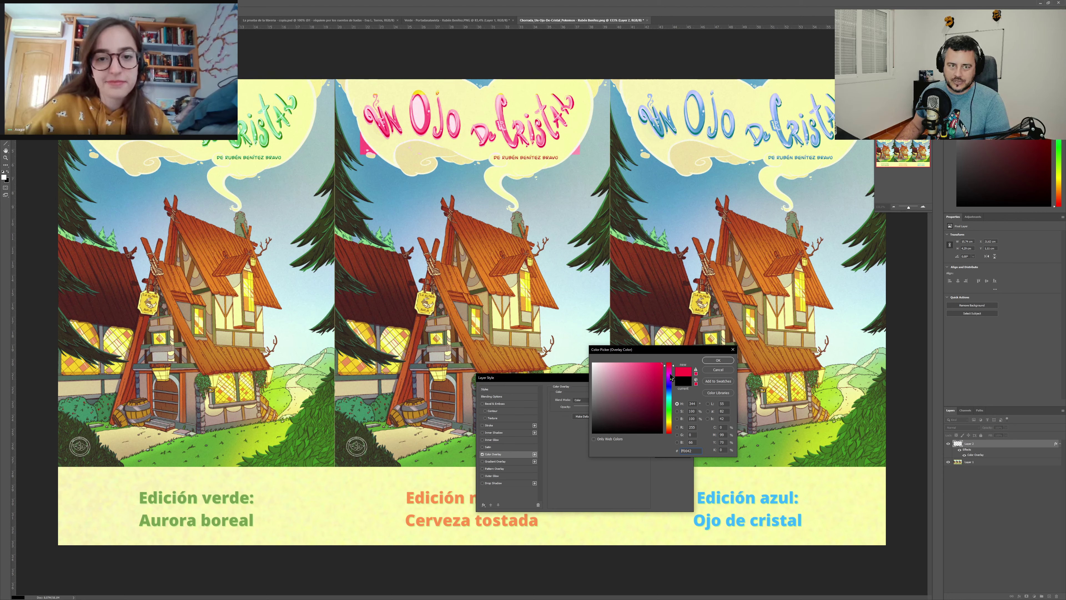
{"action": "left_click", "coordinate": [718, 370]}
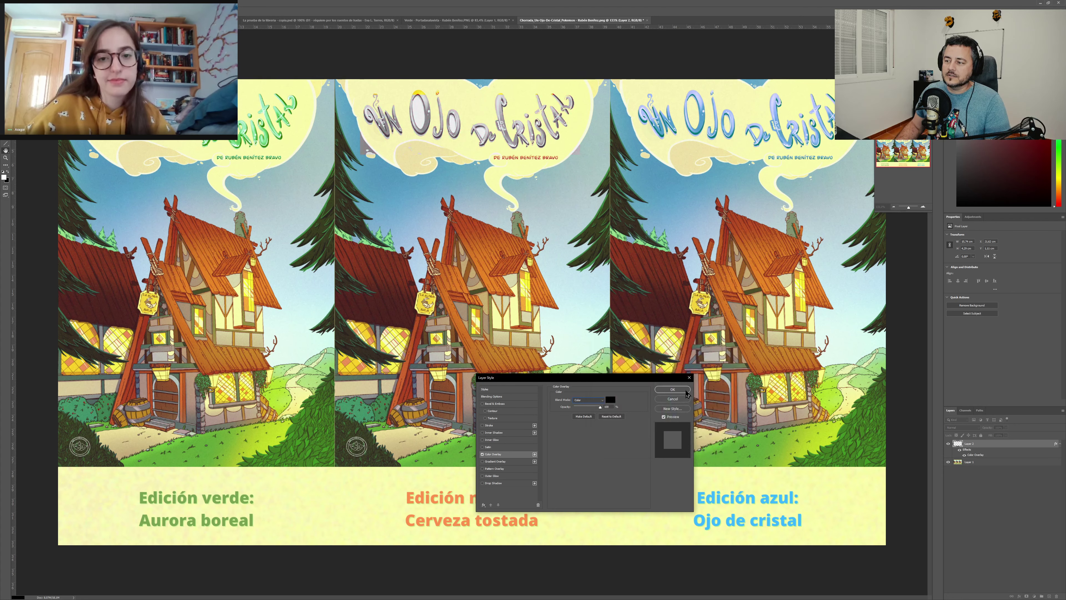
Step: Drop the overlay, merge the orange title into the cover layer, and view the comparison full screen
{"action": "left_click", "coordinate": [677, 399]}
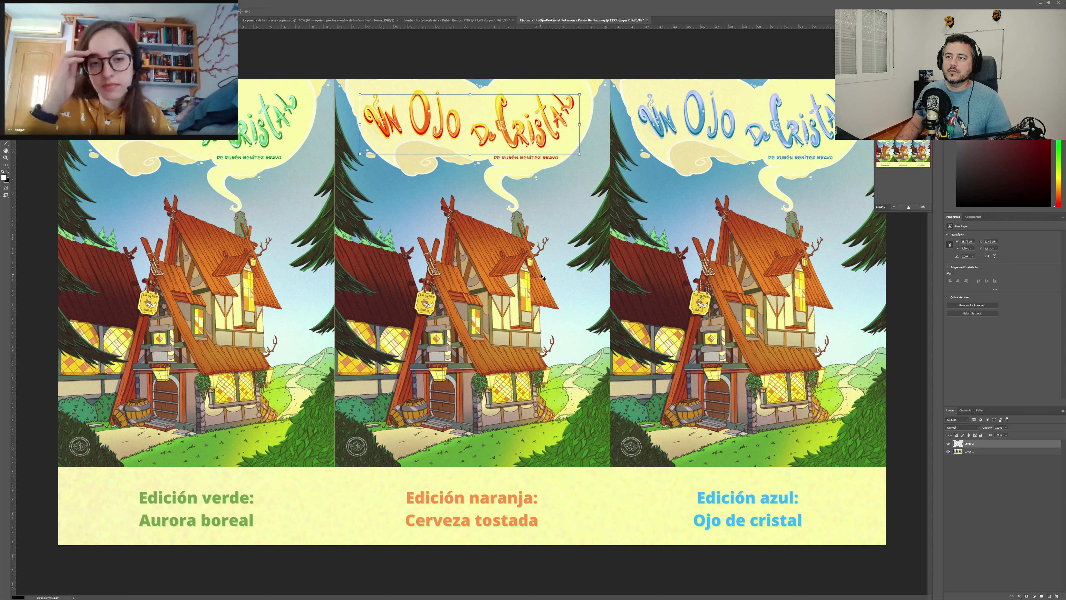
{"action": "key", "text": "ctrl+e"}
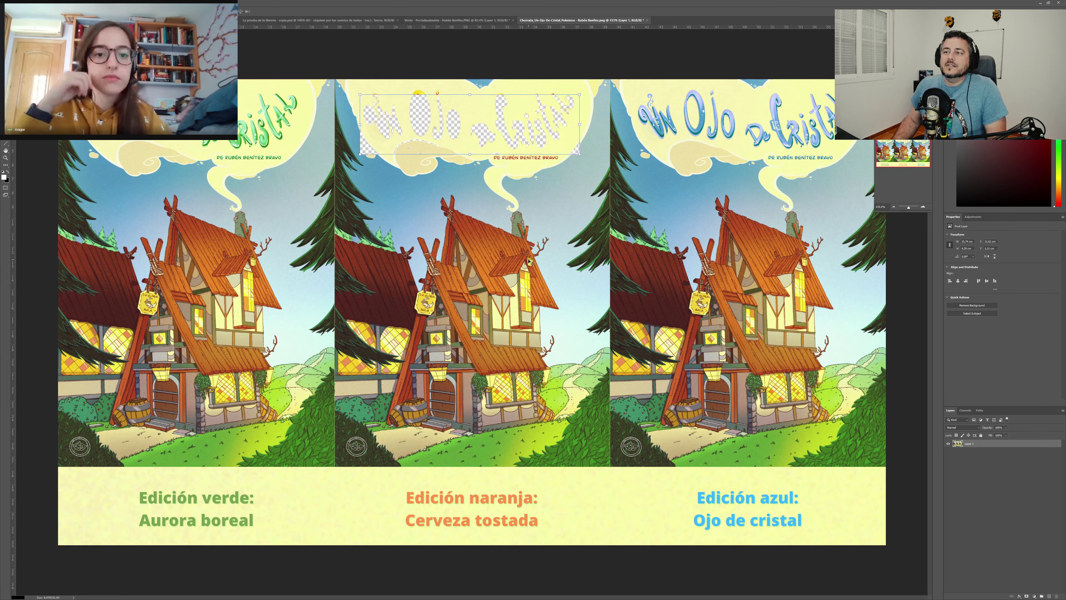
{"action": "key", "text": "ctrl+d"}
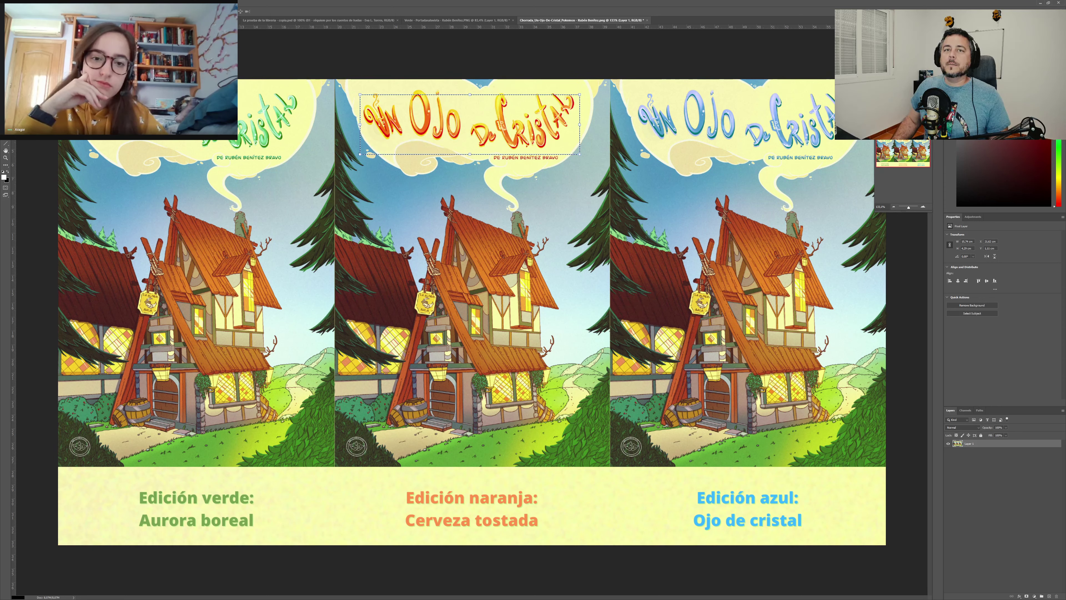
{"action": "left_click", "coordinate": [405, 215]}
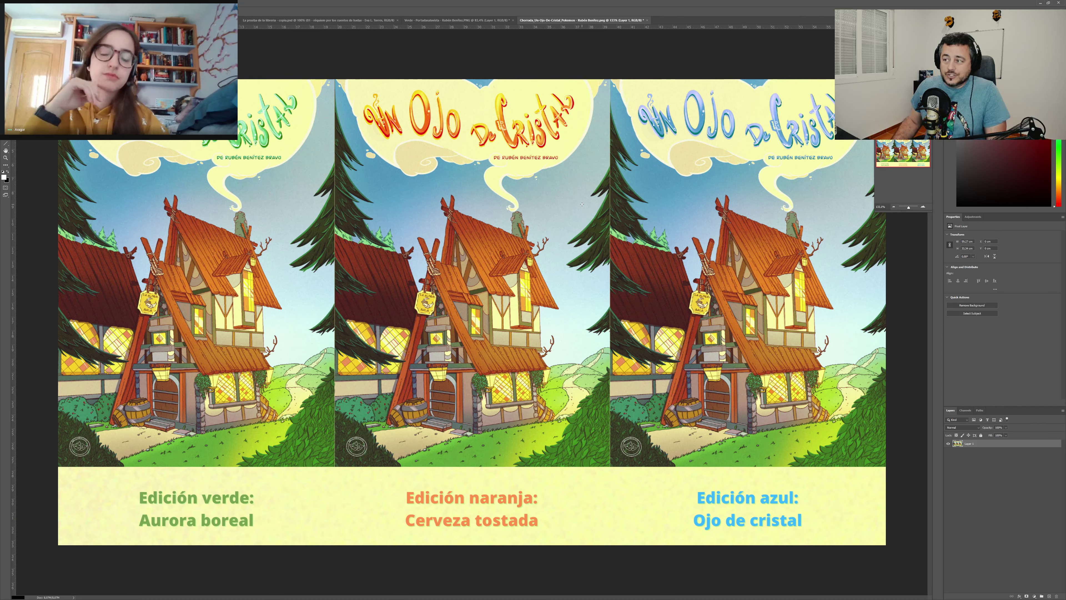
{"action": "scroll", "coordinate": [628, 193], "scroll_direction": "down", "scroll_amount": 2}
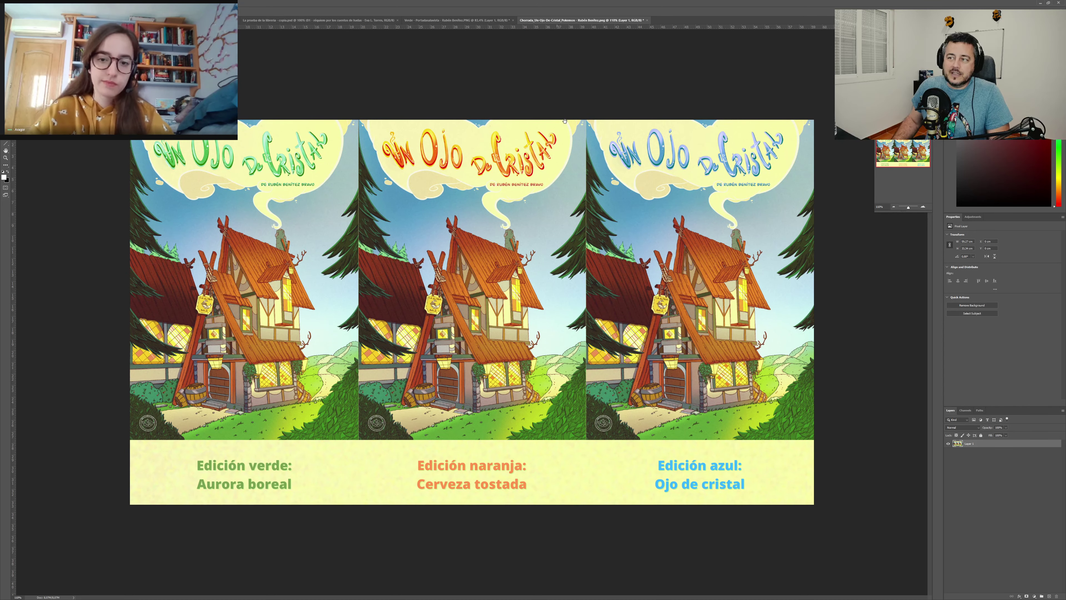
{"action": "key", "text": "f"}
{"action": "key", "text": "f"}
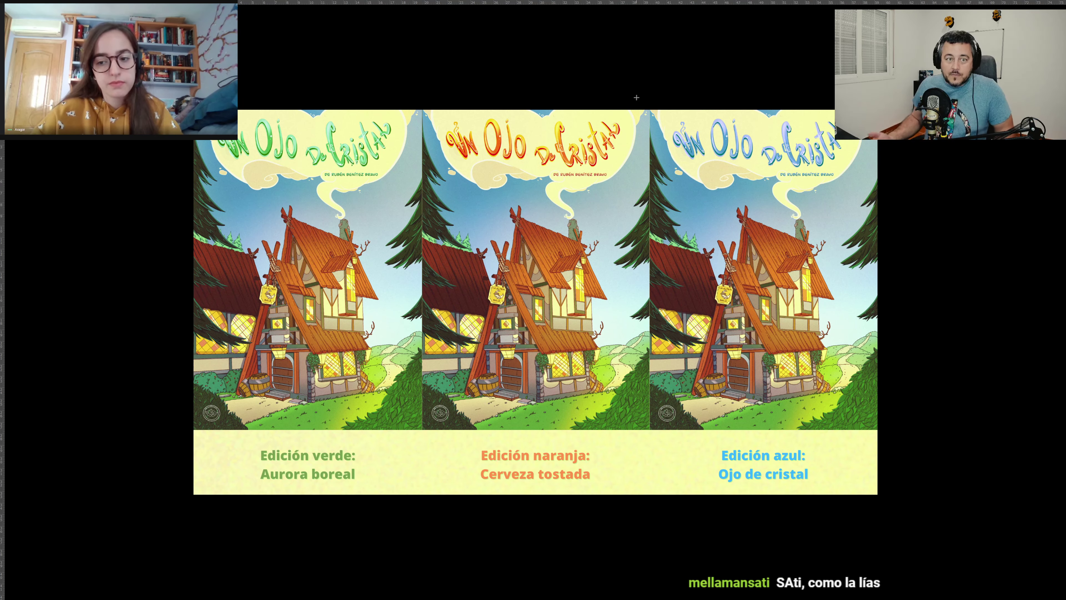
Step: Leave full screen on the three-edition comparison and switch to the 'Las 5 mejores portadas 2021' collage
{"action": "scroll", "coordinate": [603, 168], "scroll_direction": "up", "scroll_amount": 1}
{"action": "scroll", "coordinate": [603, 168], "scroll_direction": "up", "scroll_amount": 1}
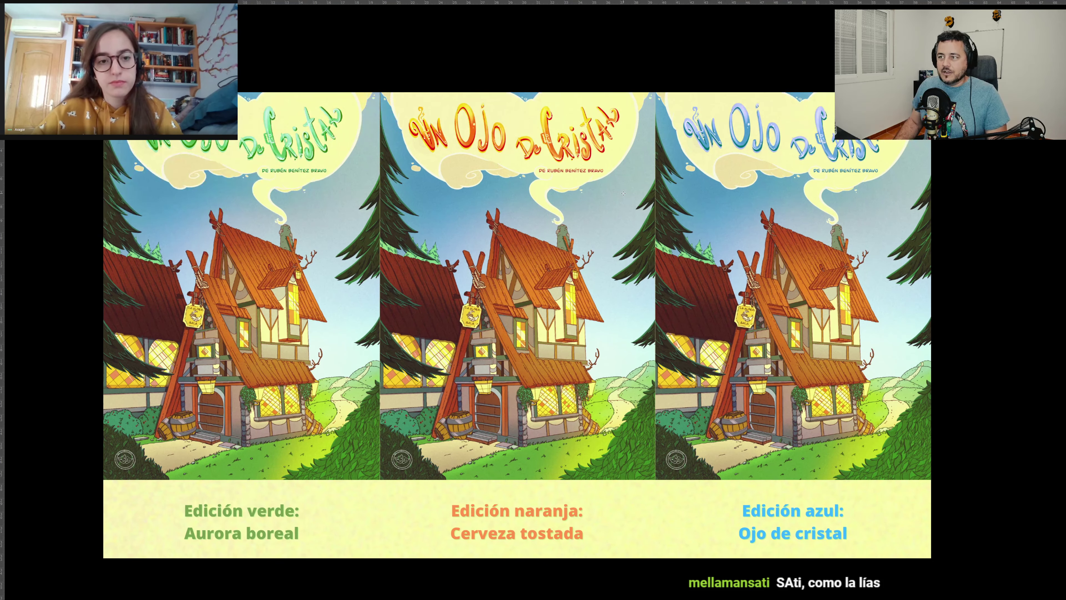
{"action": "left_click_drag", "start_coordinate": [603, 168], "coordinate": [607, 209]}
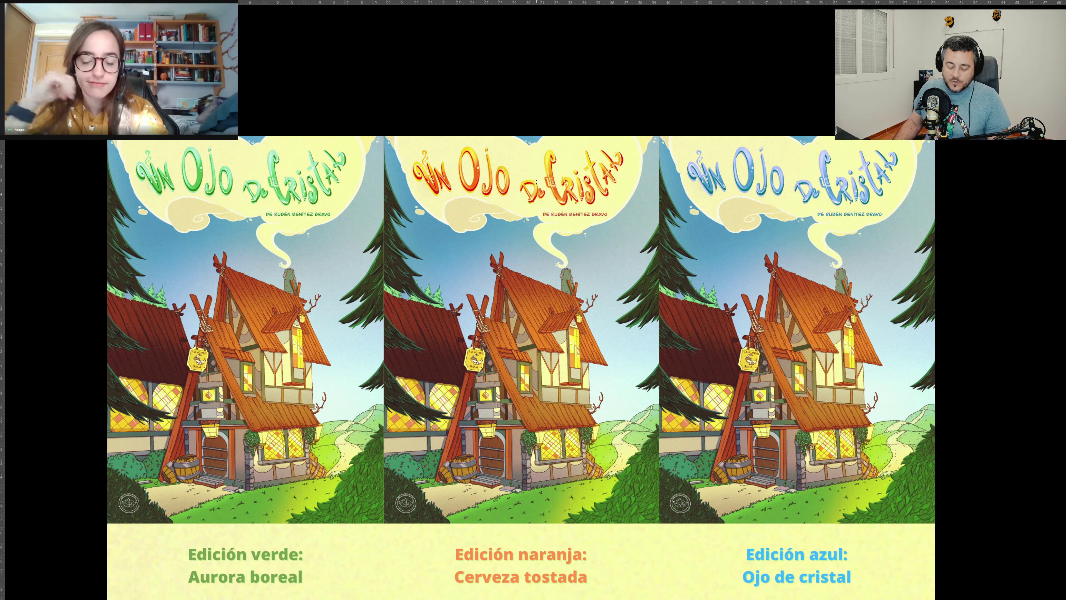
{"action": "key", "text": "f"}
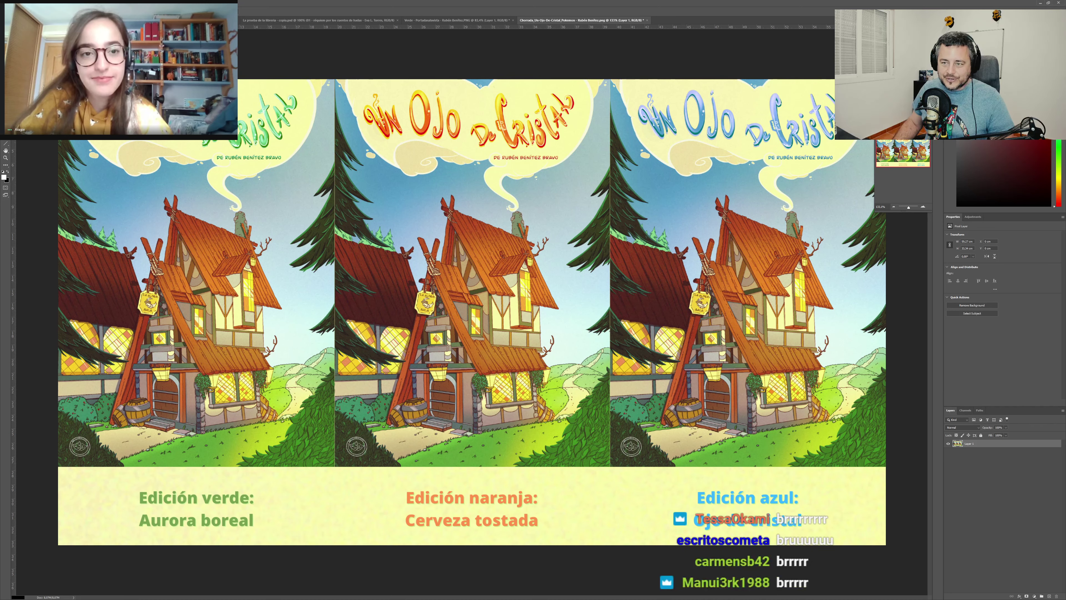
{"action": "key", "text": "ctrl+Tab"}
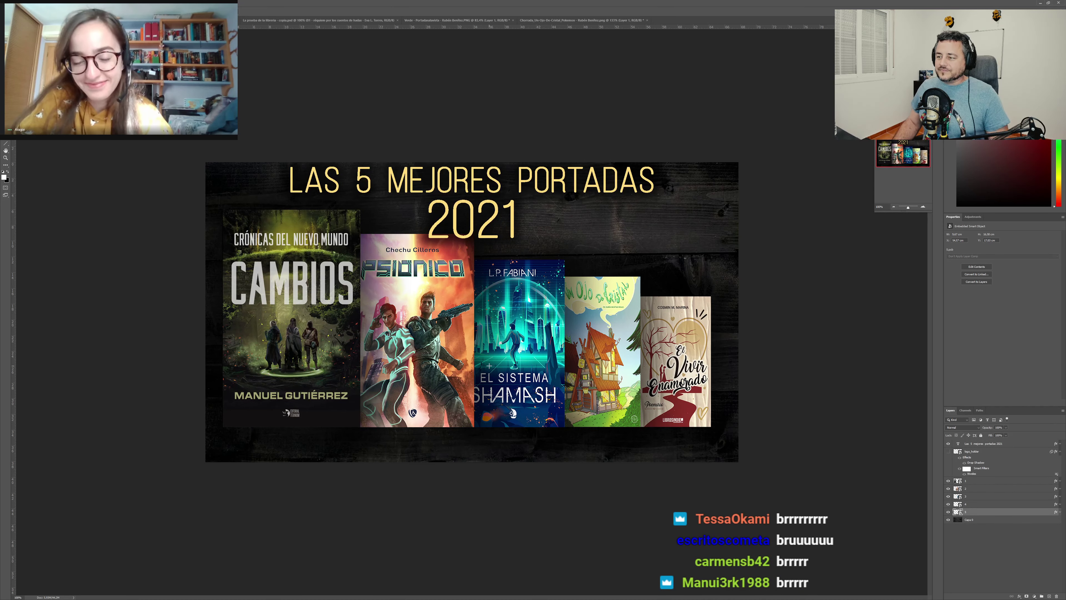